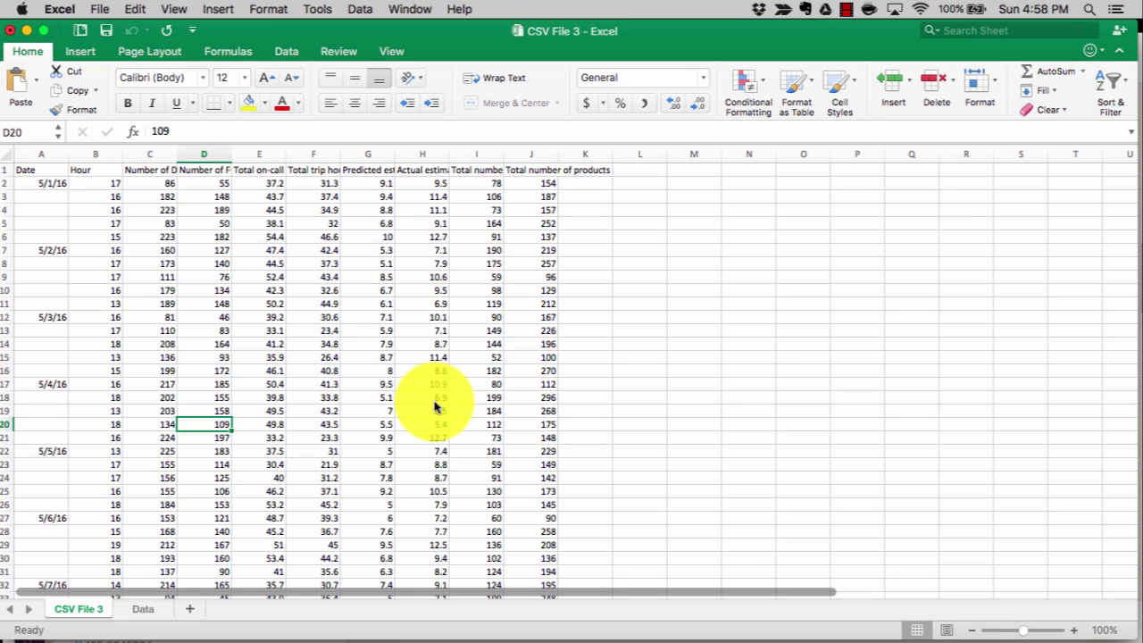
Step: Look through the delivery records on the CSV File 3 sheet, checking the column headings and the date and hour entries
{"action": "scroll", "coordinate": [435, 406], "scroll_direction": "down", "scroll_amount": 2}
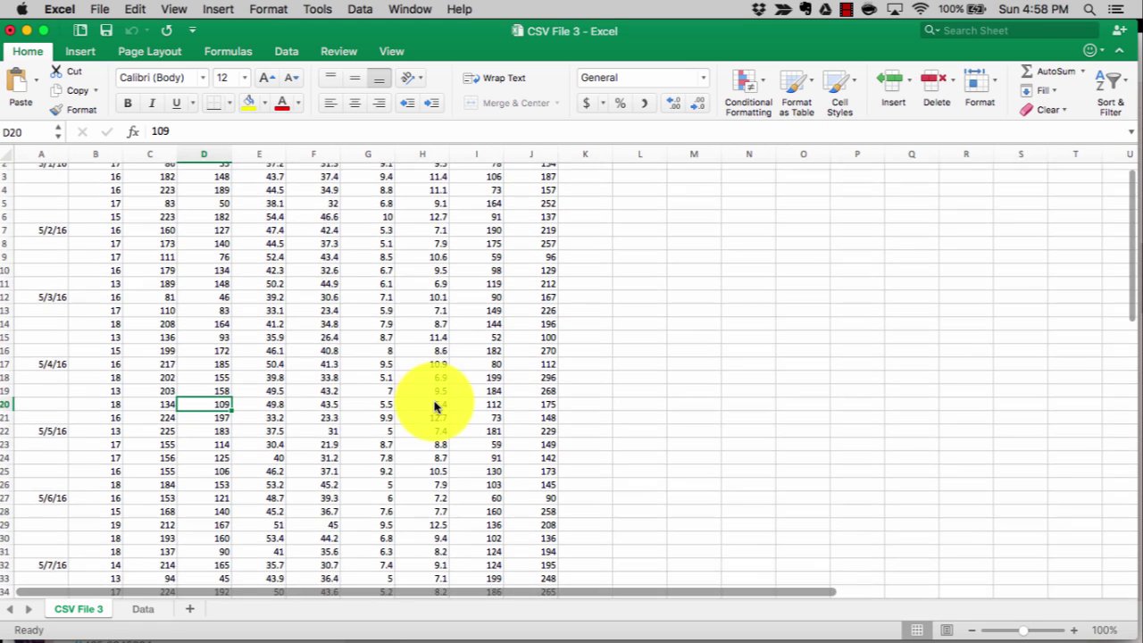
{"action": "scroll", "coordinate": [435, 406], "scroll_direction": "up", "scroll_amount": 2}
{"action": "scroll", "coordinate": [435, 406], "scroll_direction": "right", "scroll_amount": 1}
{"action": "scroll", "coordinate": [435, 406], "scroll_direction": "left", "scroll_amount": 1}
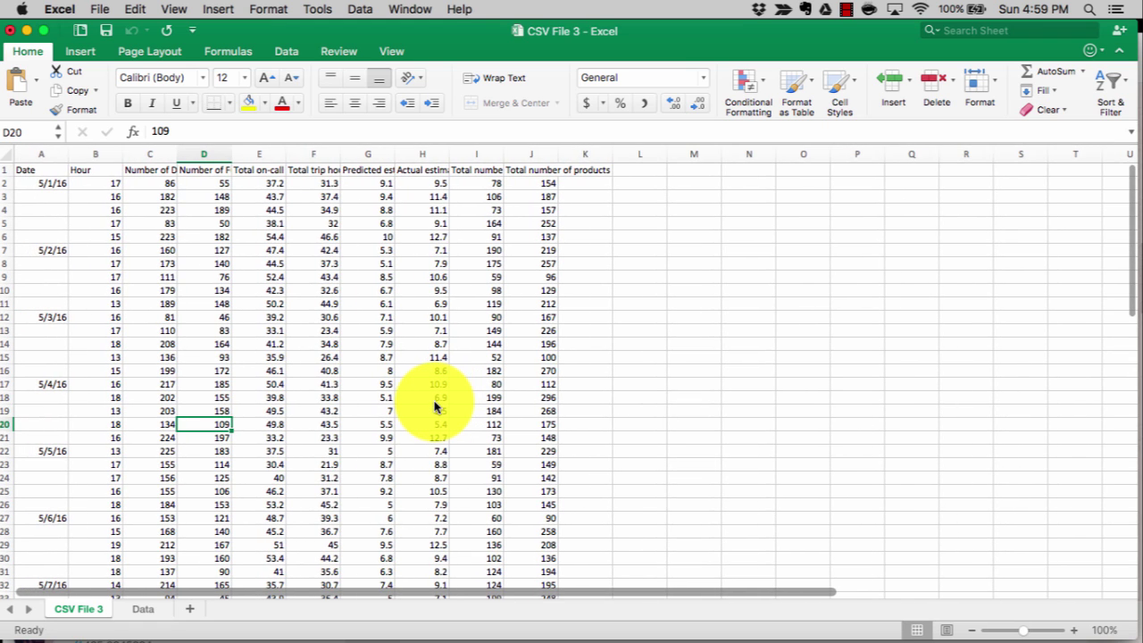
{"action": "scroll", "coordinate": [435, 406], "scroll_direction": "right", "scroll_amount": 1}
{"action": "scroll", "coordinate": [435, 406], "scroll_direction": "left", "scroll_amount": 1}
{"action": "scroll", "coordinate": [435, 406], "scroll_direction": "down", "scroll_amount": 3}
{"action": "scroll", "coordinate": [434, 406], "scroll_direction": "up", "scroll_amount": 3}
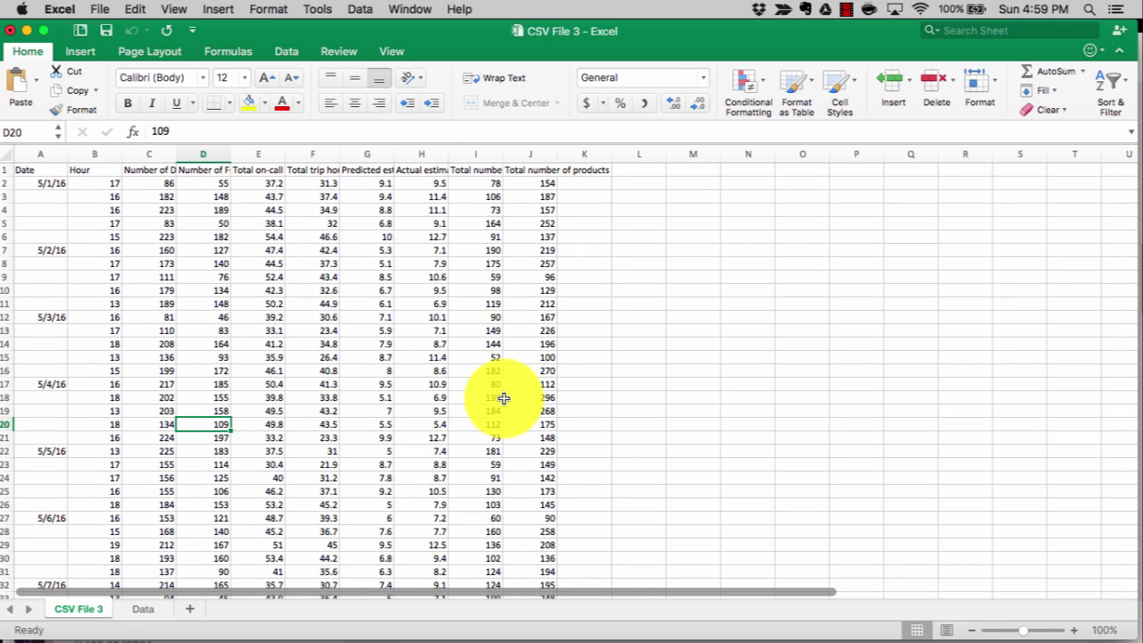
{"action": "scroll", "coordinate": [505, 398], "scroll_direction": "left", "scroll_amount": 1}
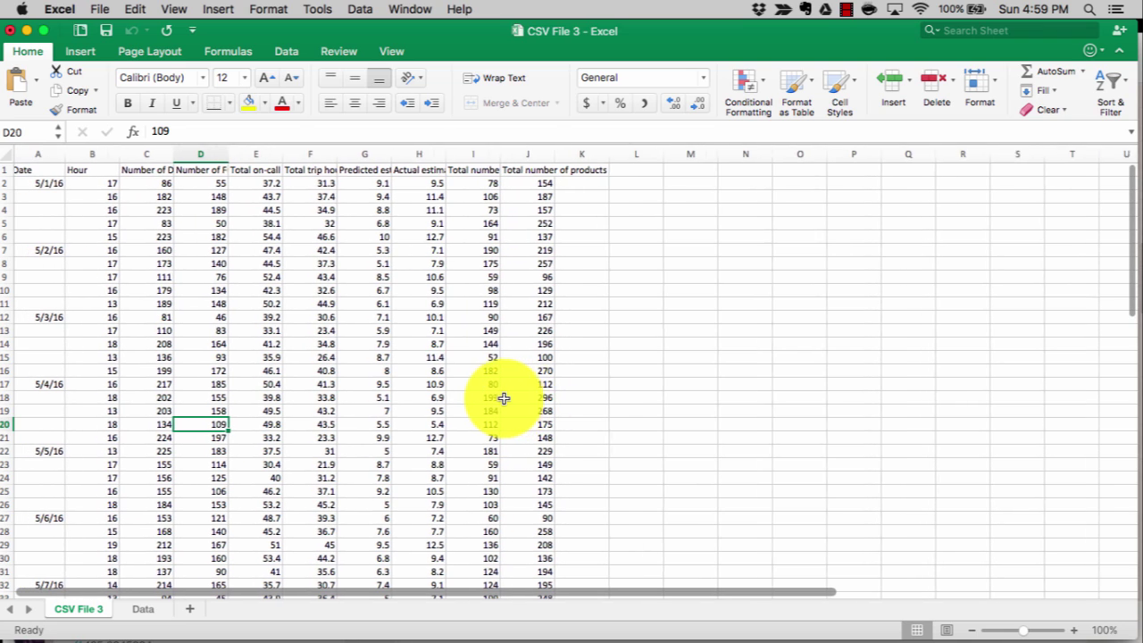
{"action": "scroll", "coordinate": [505, 398], "scroll_direction": "down", "scroll_amount": 3}
{"action": "scroll", "coordinate": [505, 398], "scroll_direction": "up", "scroll_amount": 3}
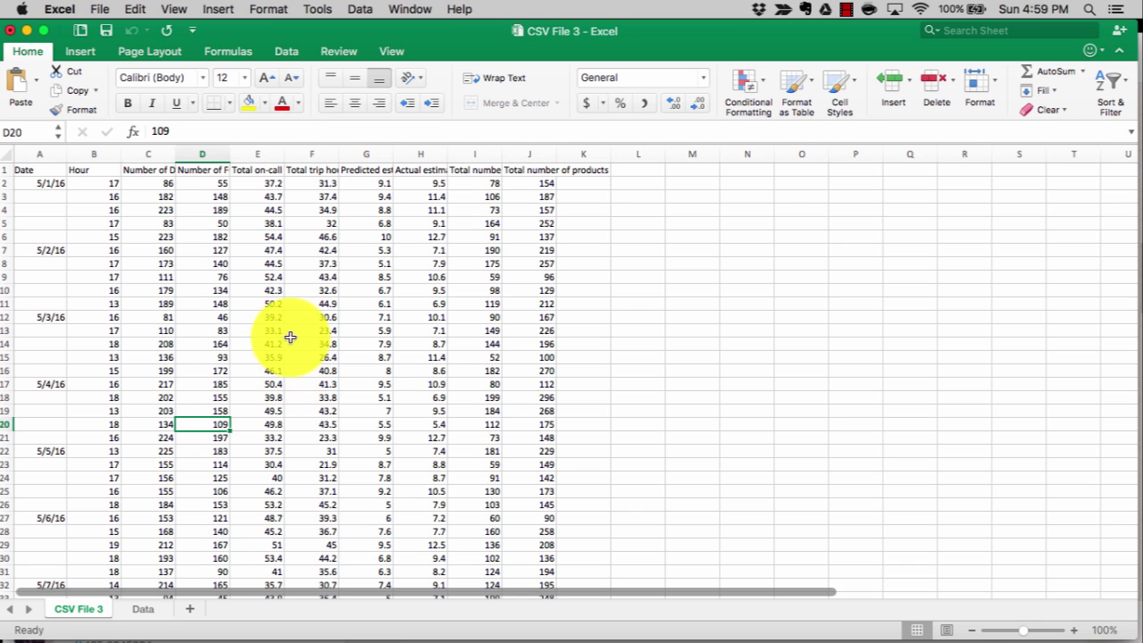
{"action": "scroll", "coordinate": [312, 304], "scroll_direction": "down", "scroll_amount": 2}
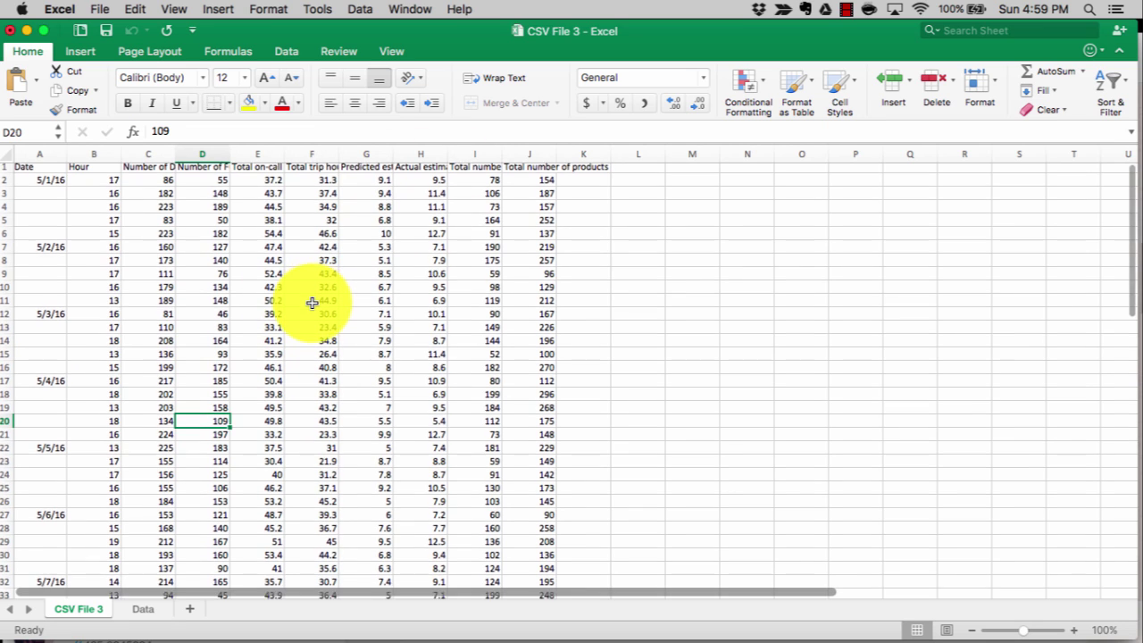
{"action": "scroll", "coordinate": [312, 304], "scroll_direction": "down", "scroll_amount": 5}
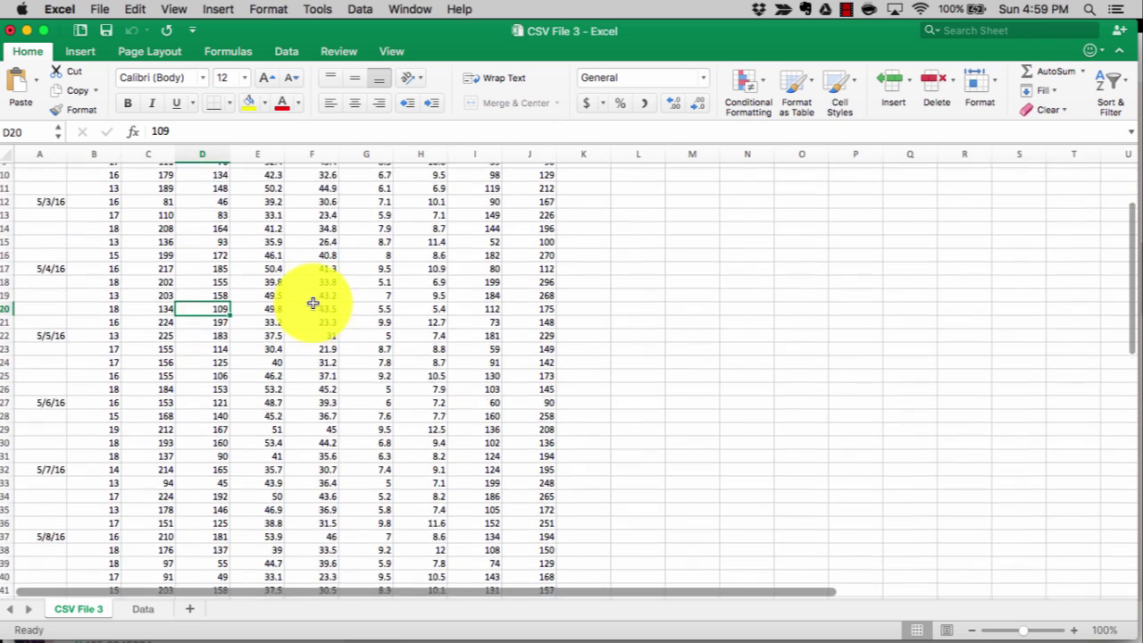
{"action": "scroll", "coordinate": [312, 302], "scroll_direction": "up", "scroll_amount": 10}
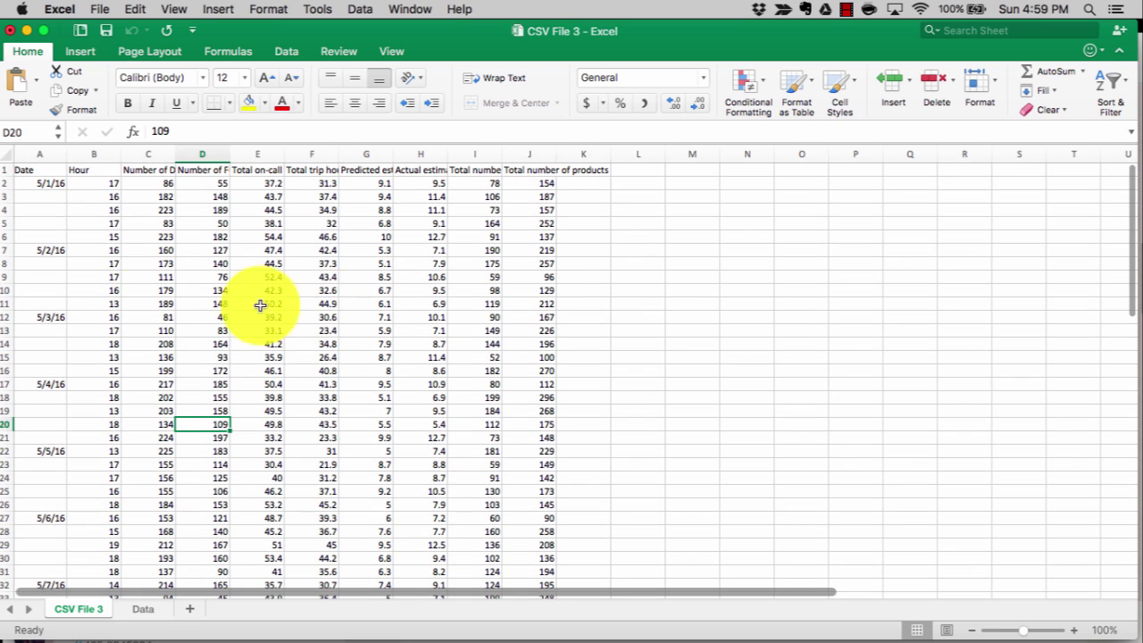
{"action": "left_click", "coordinate": [159, 298]}
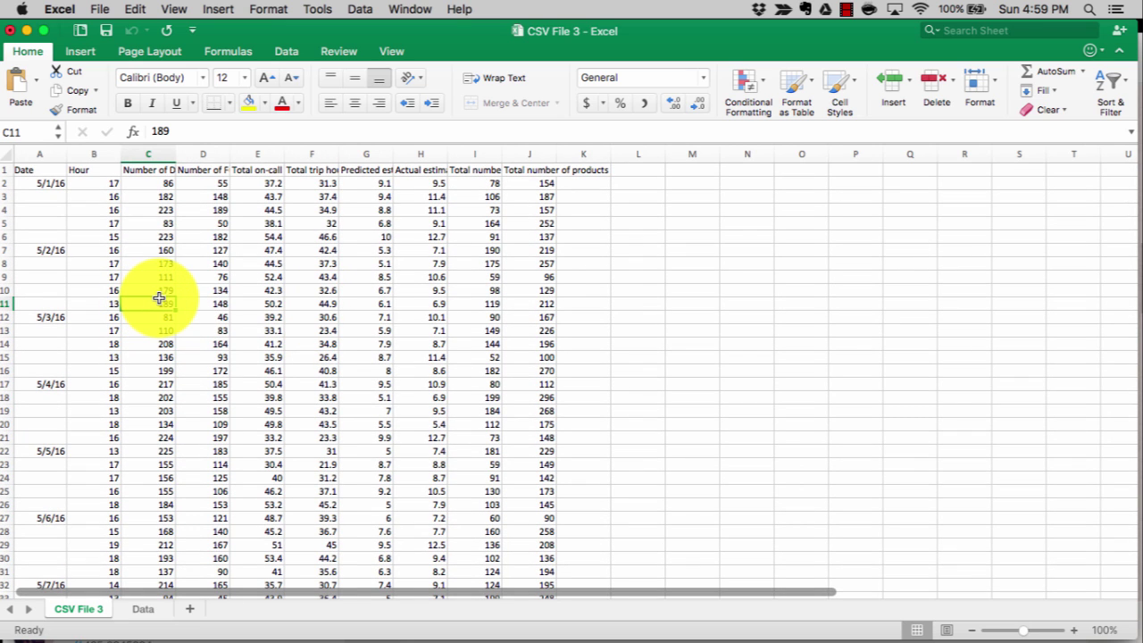
{"action": "scroll", "coordinate": [169, 296], "scroll_direction": "down", "scroll_amount": 1}
{"action": "scroll", "coordinate": [168, 296], "scroll_direction": "up", "scroll_amount": 2}
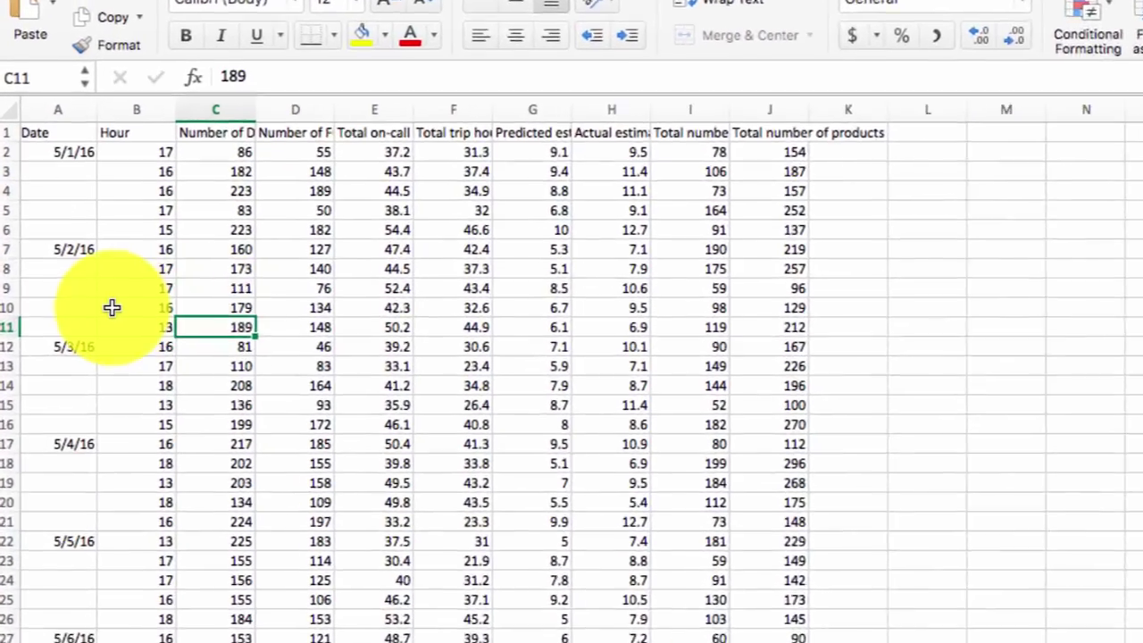
{"action": "scroll", "coordinate": [78, 291], "scroll_direction": "down", "scroll_amount": 5}
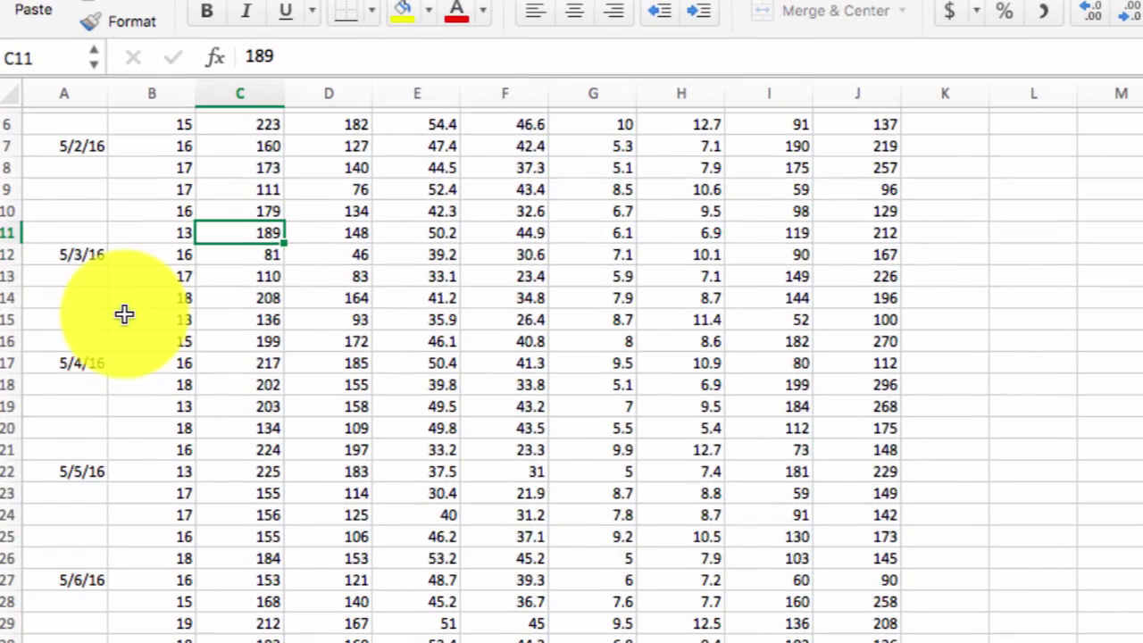
{"action": "scroll", "coordinate": [124, 314], "scroll_direction": "up", "scroll_amount": 5}
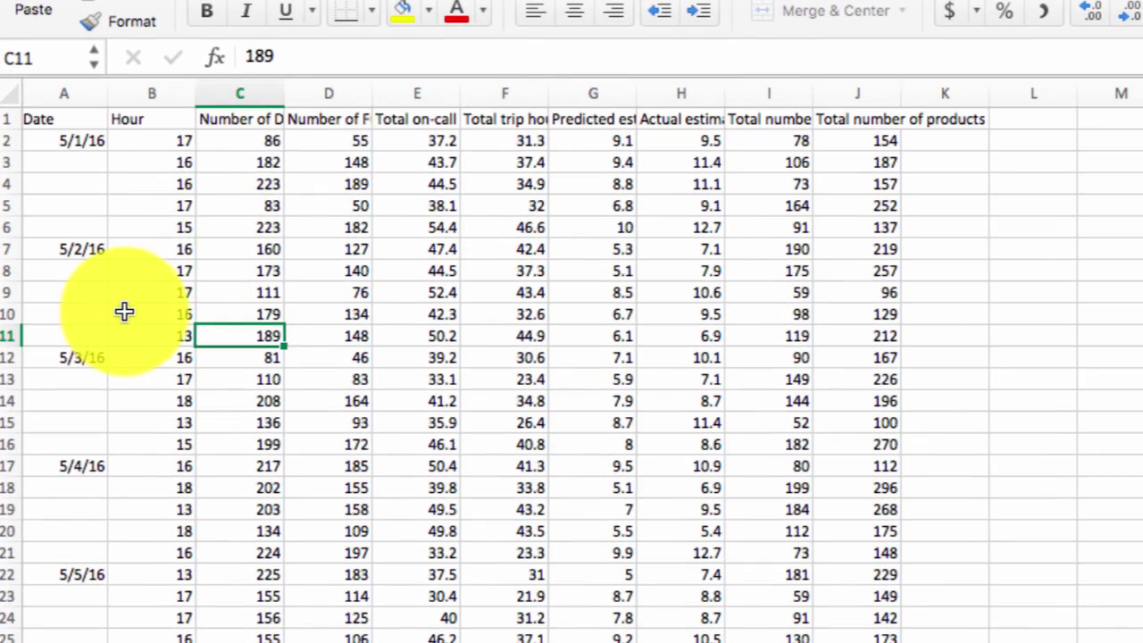
Step: Expand column D to read its full heading, narrow it back to about its former width, and look over the rows
{"action": "double_click", "coordinate": [373, 94]}
{"action": "left_click_drag", "start_coordinate": [483, 92], "coordinate": [377, 97]}
{"action": "left_click", "coordinate": [447, 243]}
{"action": "scroll", "coordinate": [452, 254], "scroll_direction": "down", "scroll_amount": 1}
{"action": "scroll", "coordinate": [452, 257], "scroll_direction": "up", "scroll_amount": 1}
{"action": "scroll", "coordinate": [458, 313], "scroll_direction": "down", "scroll_amount": 3}
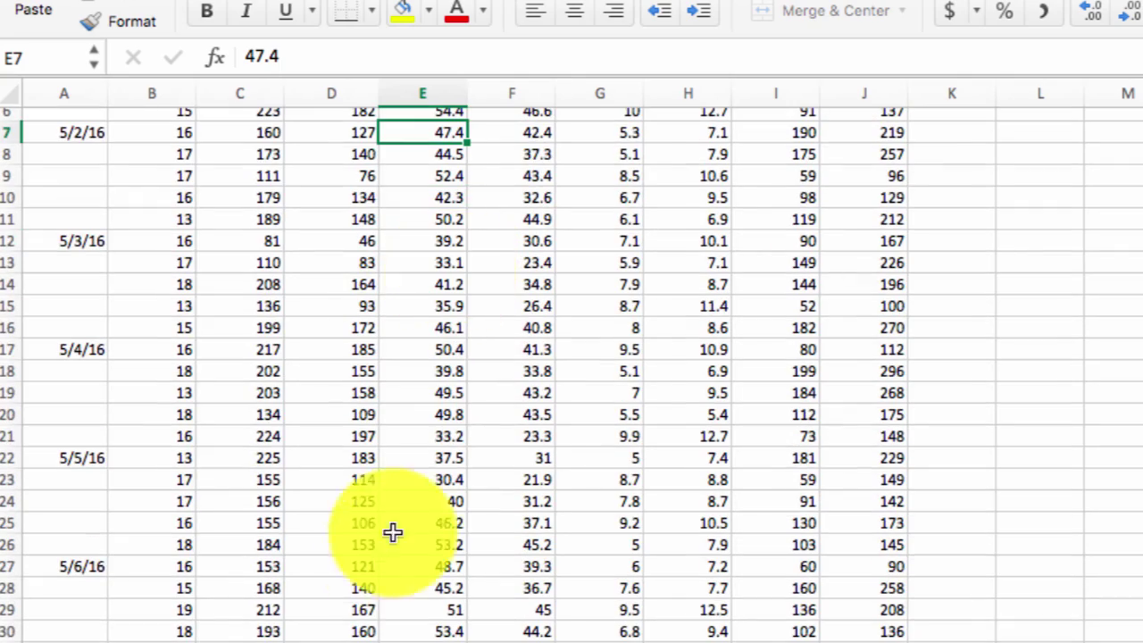
{"action": "scroll", "coordinate": [223, 630], "scroll_direction": "up", "scroll_amount": 3}
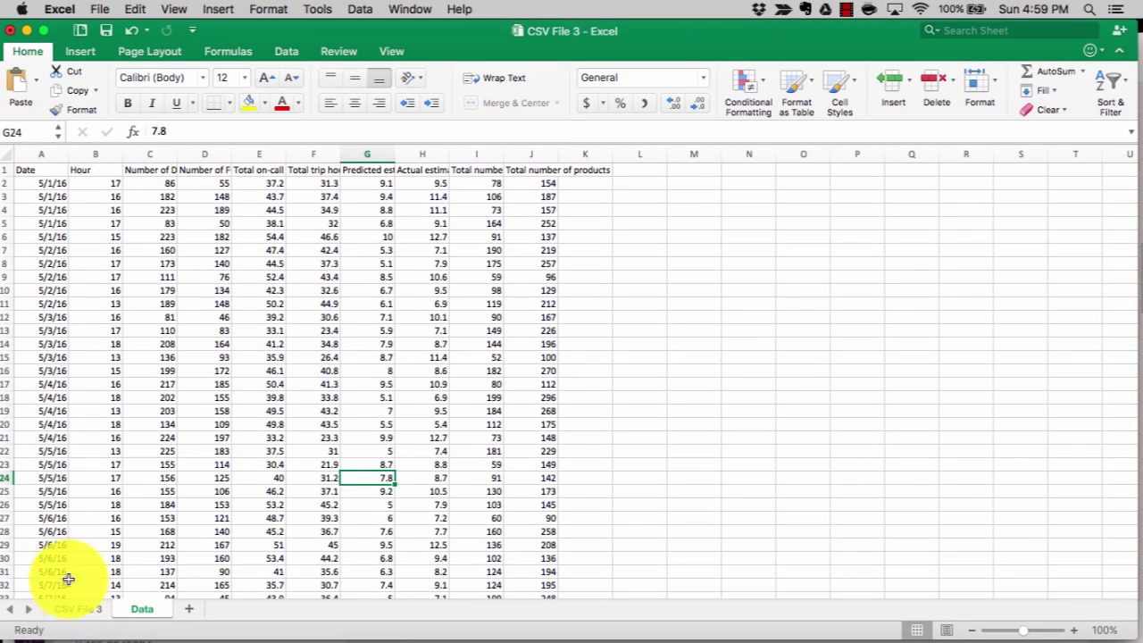
Step: Examine the blank date cells beneath each date in column A of the CSV File 3 sheet, including A13:A16
{"action": "left_click", "coordinate": [78, 609]}
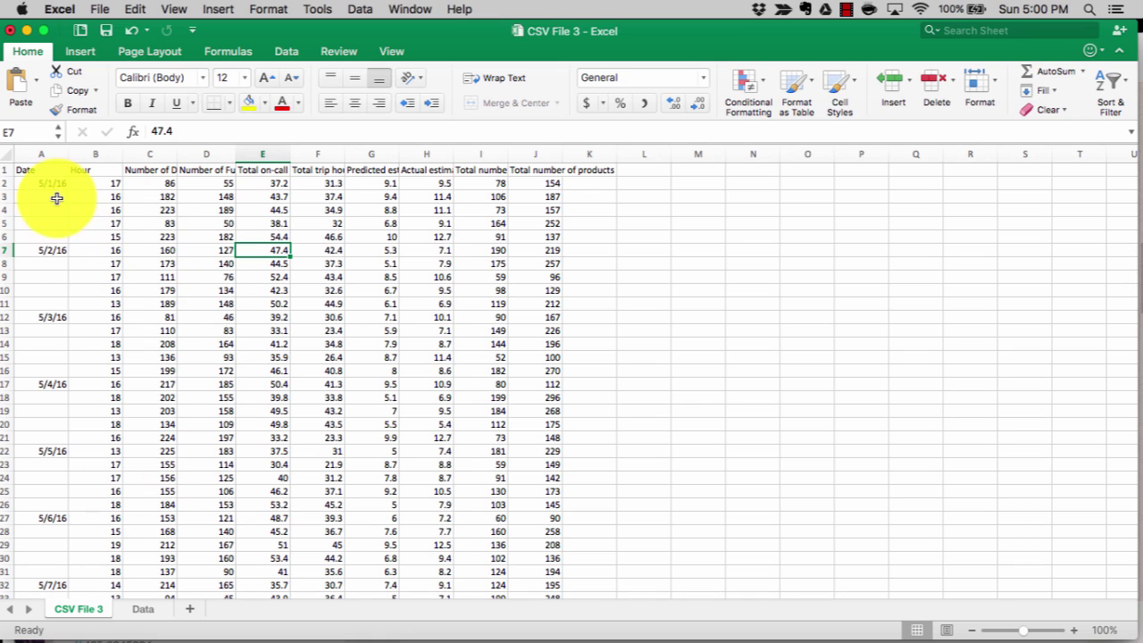
{"action": "left_click_drag", "start_coordinate": [56, 195], "coordinate": [57, 364]}
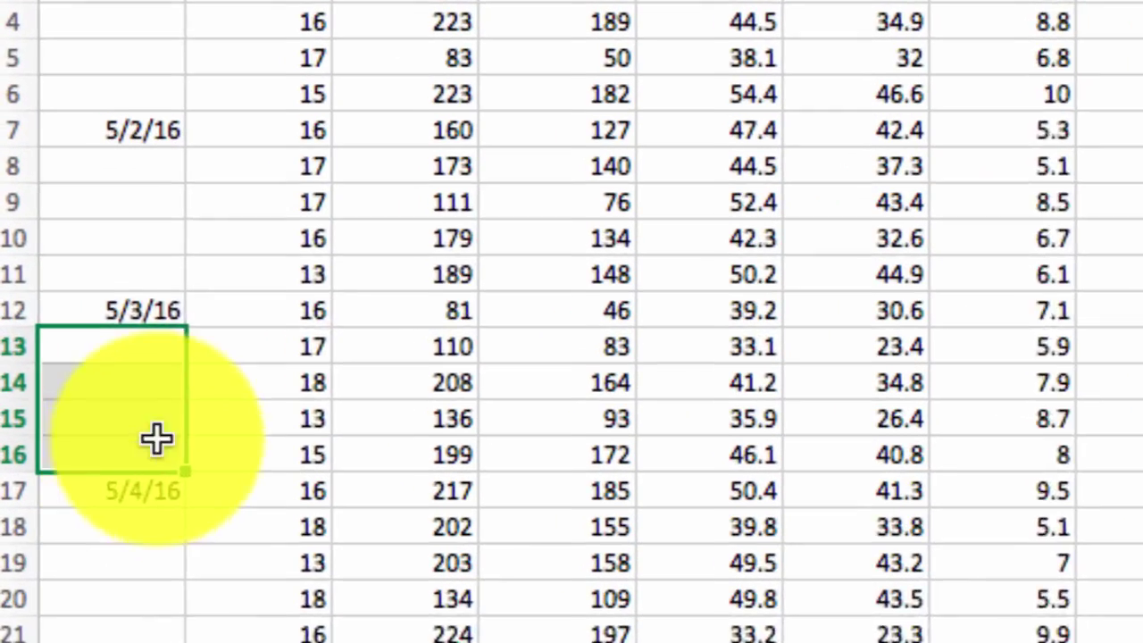
{"action": "scroll", "coordinate": [396, 285], "scroll_direction": "down", "scroll_amount": 2}
{"action": "scroll", "coordinate": [396, 285], "scroll_direction": "up", "scroll_amount": 2}
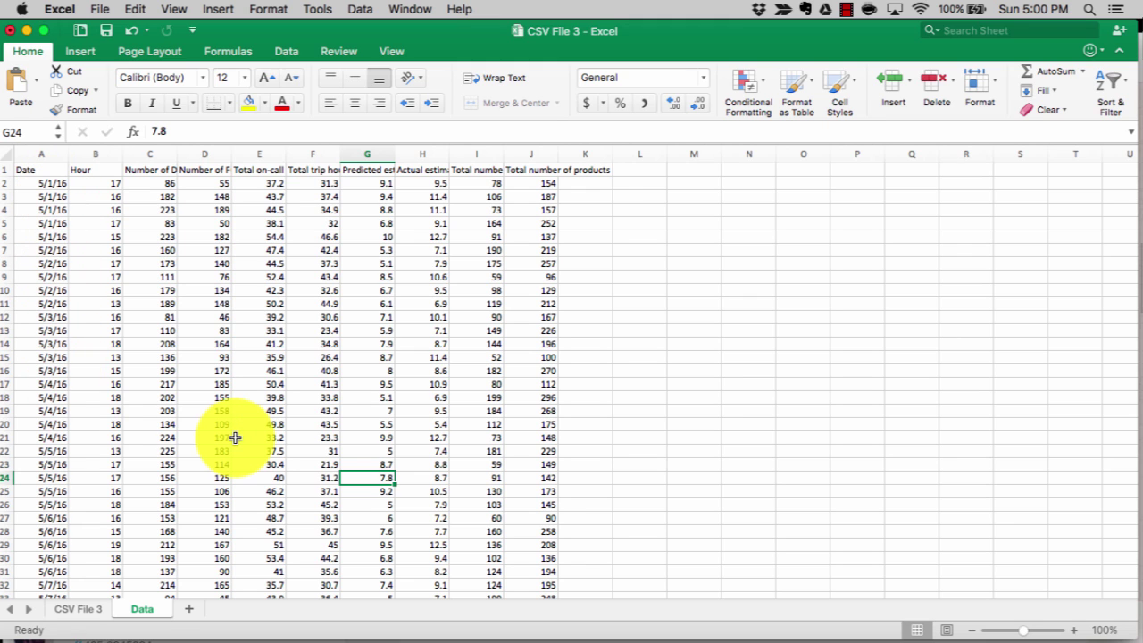
Step: Create a PivotTable on a new worksheet from the entire data range A1:J71 of the Data sheet
{"action": "scroll", "coordinate": [191, 318], "scroll_direction": "down", "scroll_amount": 3}
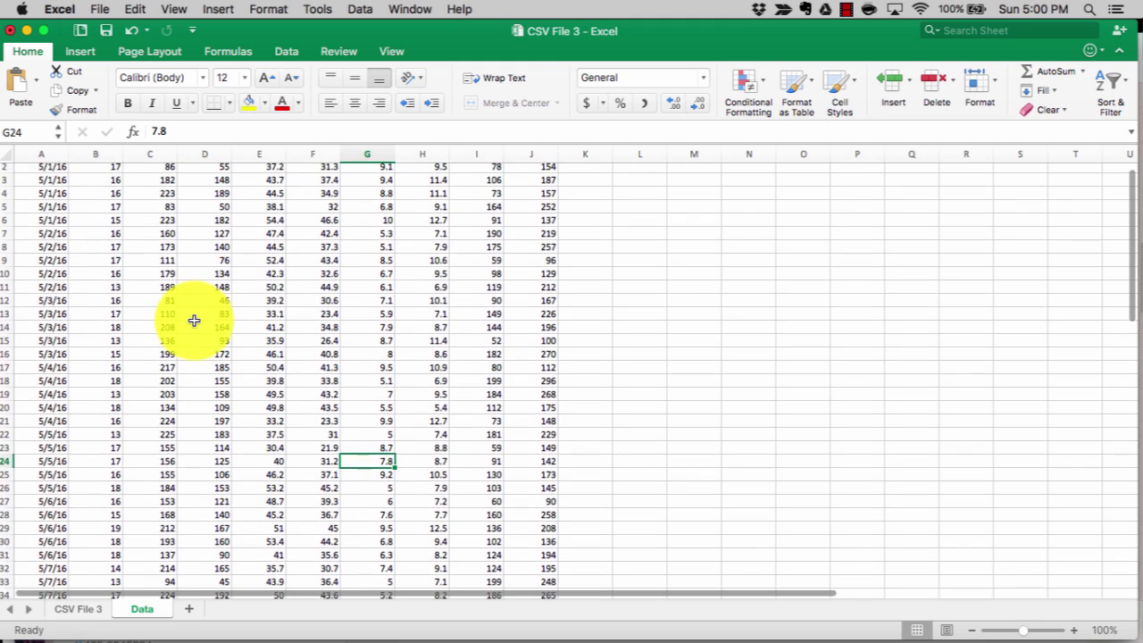
{"action": "scroll", "coordinate": [170, 204], "scroll_direction": "up", "scroll_amount": 3}
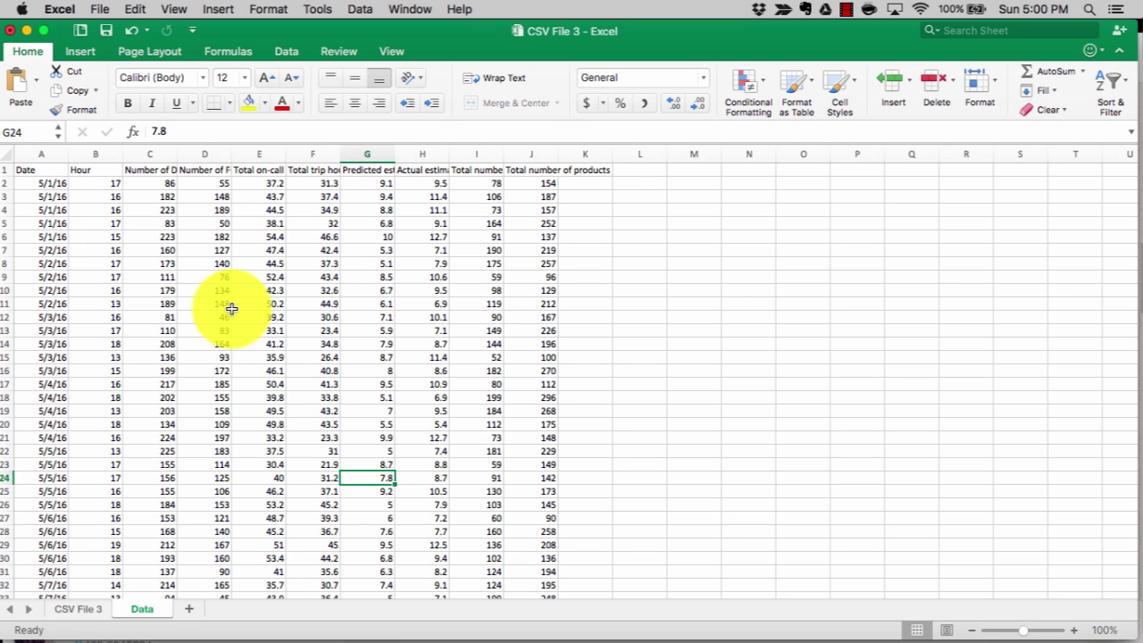
{"action": "key", "text": "super+a"}
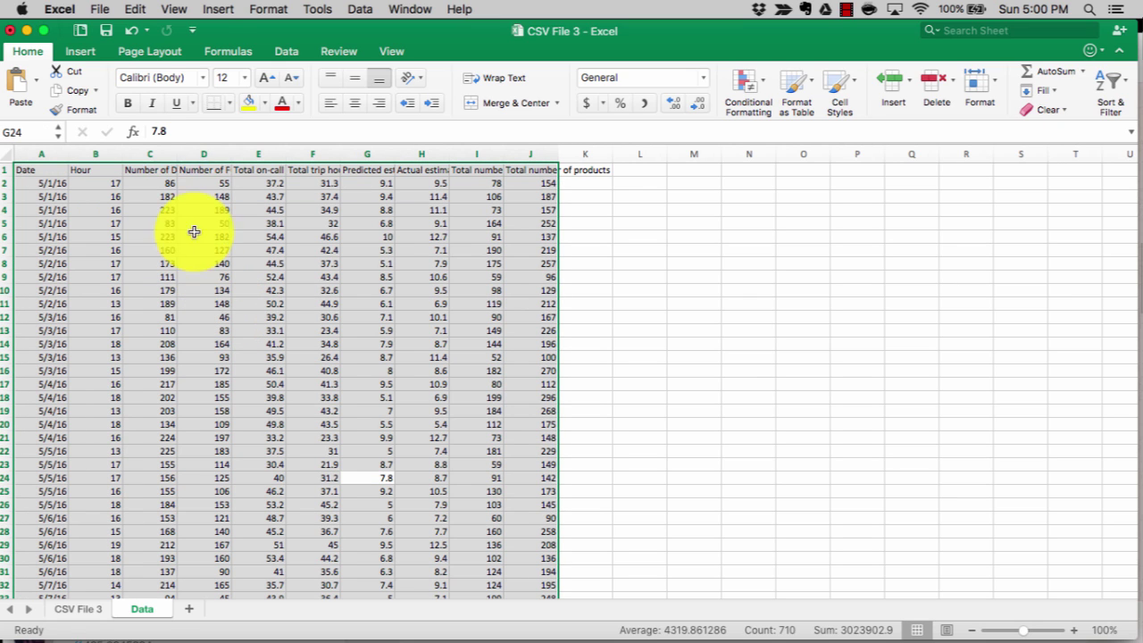
{"action": "left_click", "coordinate": [80, 51]}
{"action": "left_click", "coordinate": [24, 81]}
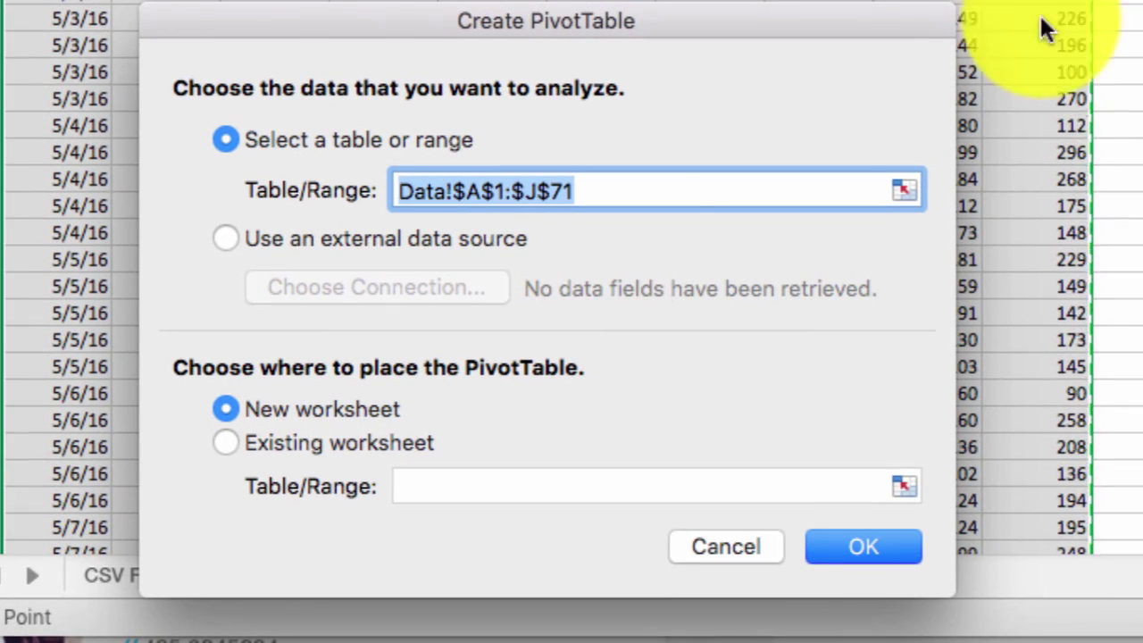
{"action": "left_click_drag", "start_coordinate": [709, 34], "coordinate": [1142, 0]}
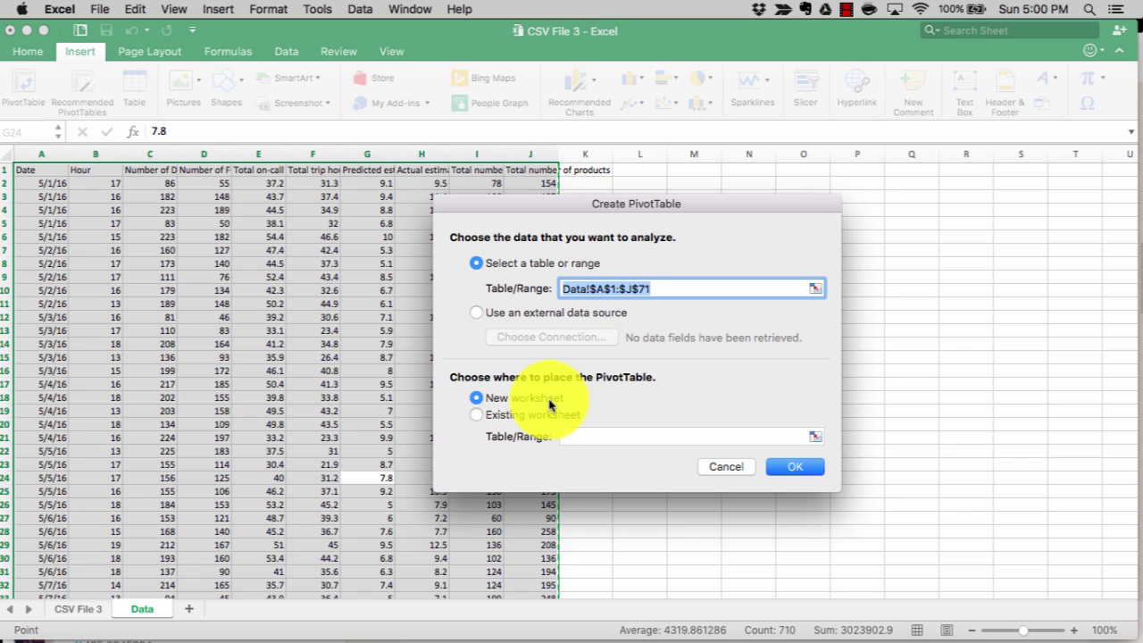
{"action": "left_click", "coordinate": [787, 466]}
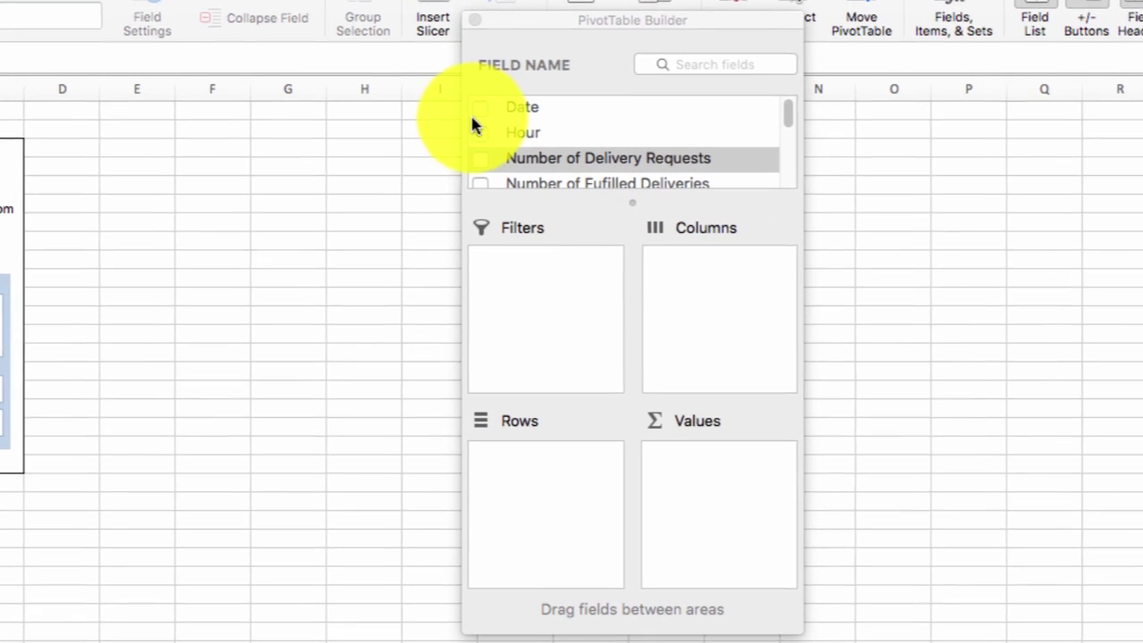
Step: Add Date to the PivotTable's Rows and Number of Fufilled Deliveries to its Values
{"action": "left_click", "coordinate": [480, 107]}
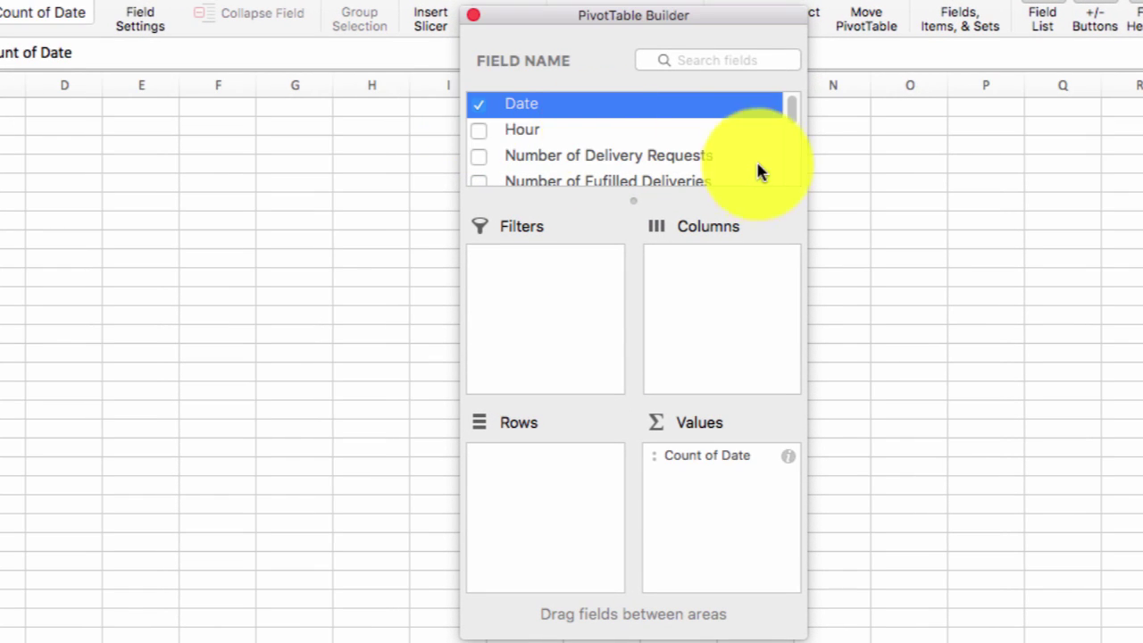
{"action": "mouse_move", "coordinate": [795, 110]}
{"action": "left_mouse_down"}
{"action": "mouse_move", "coordinate": [795, 147]}
{"action": "mouse_move", "coordinate": [791, 128]}
{"action": "left_mouse_up"}
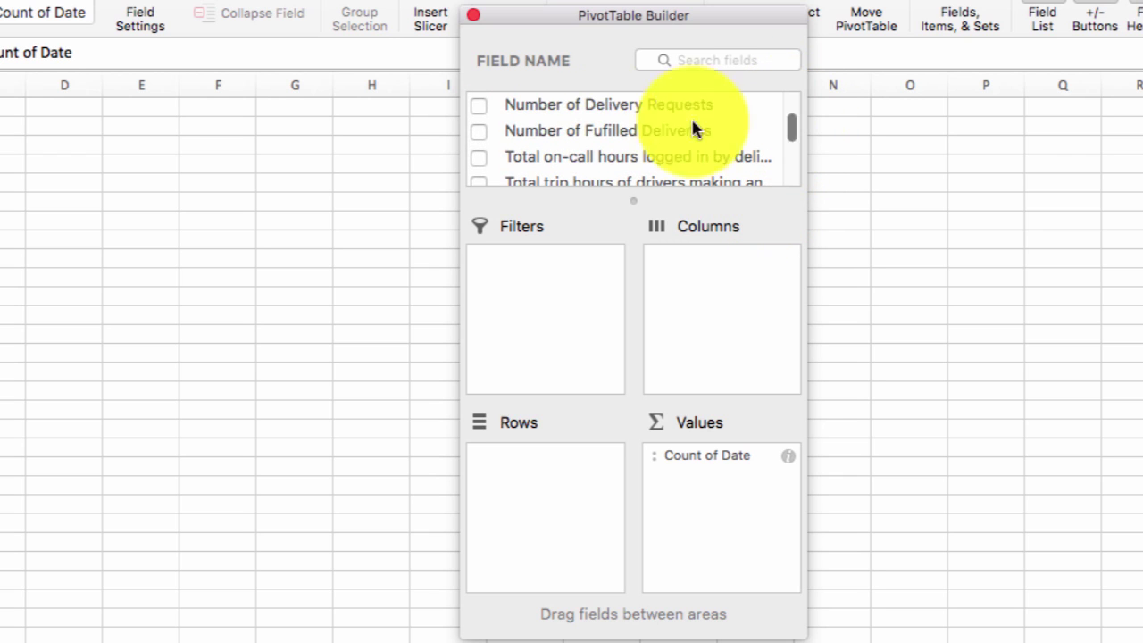
{"action": "left_click", "coordinate": [478, 131]}
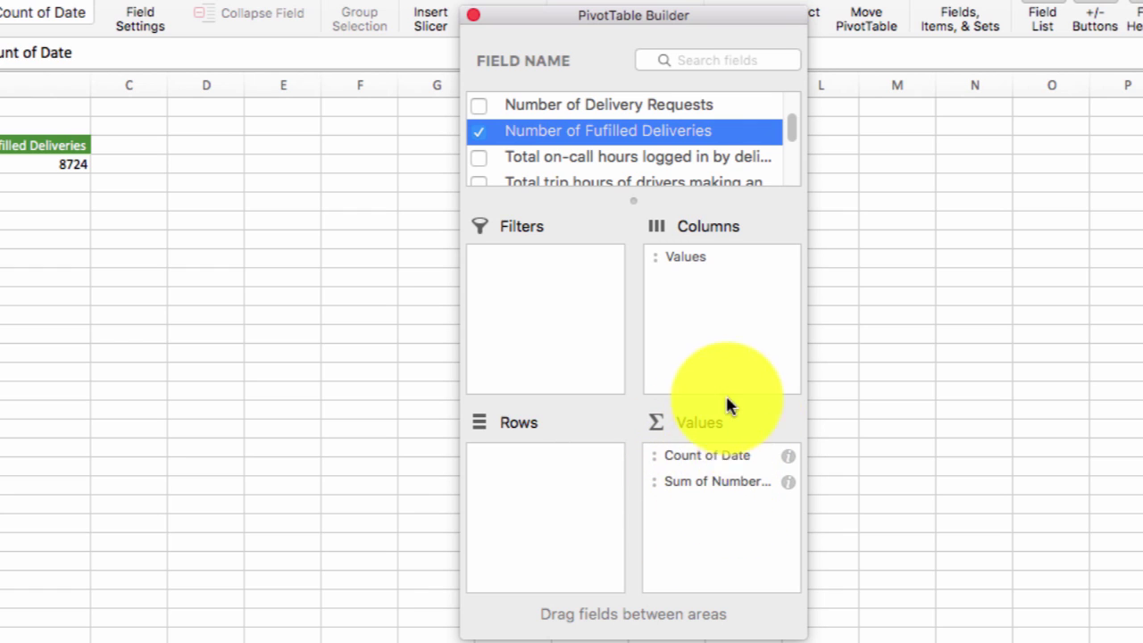
{"action": "left_click_drag", "start_coordinate": [697, 454], "coordinate": [546, 478]}
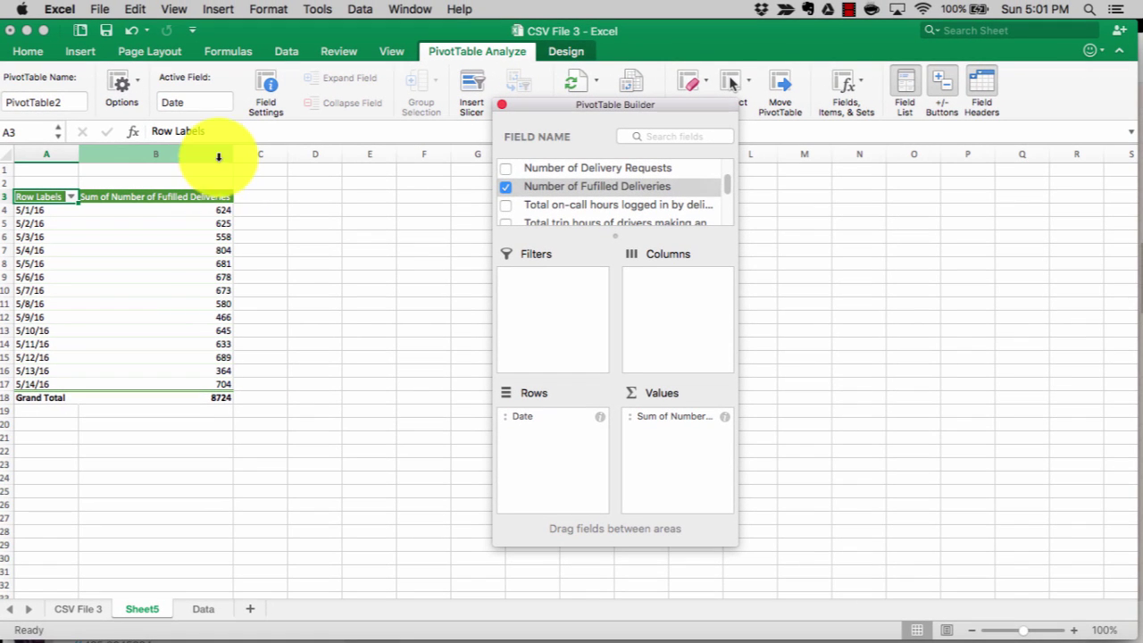
Step: Summarize the PivotTable's Number of Fufilled Deliveries value field by Average
{"action": "left_click", "coordinate": [218, 156]}
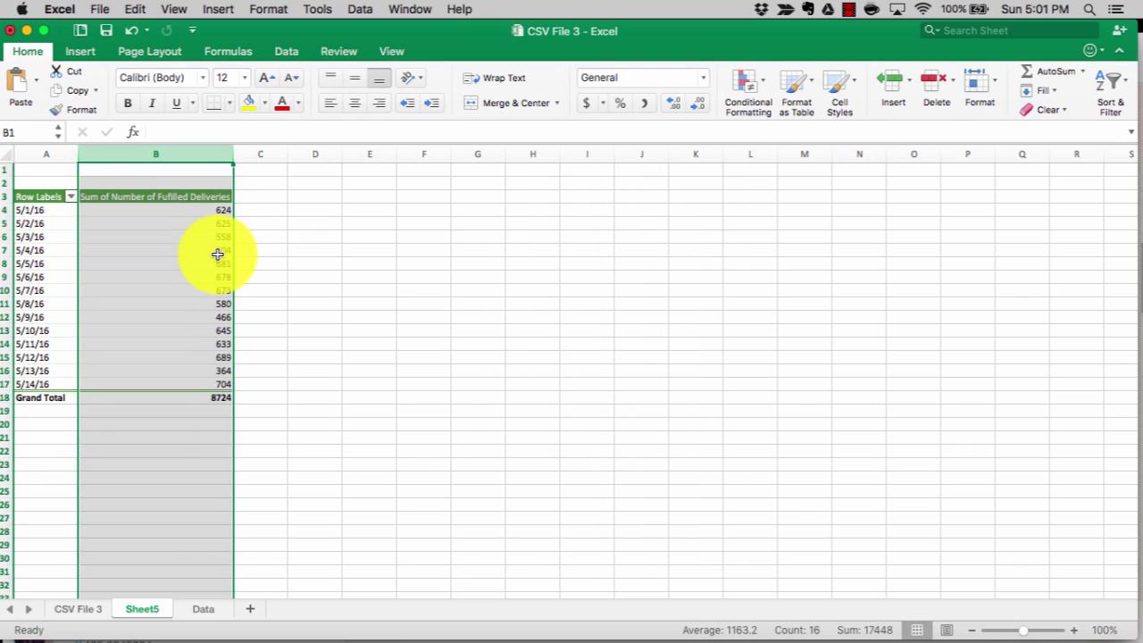
{"action": "left_click", "coordinate": [217, 255]}
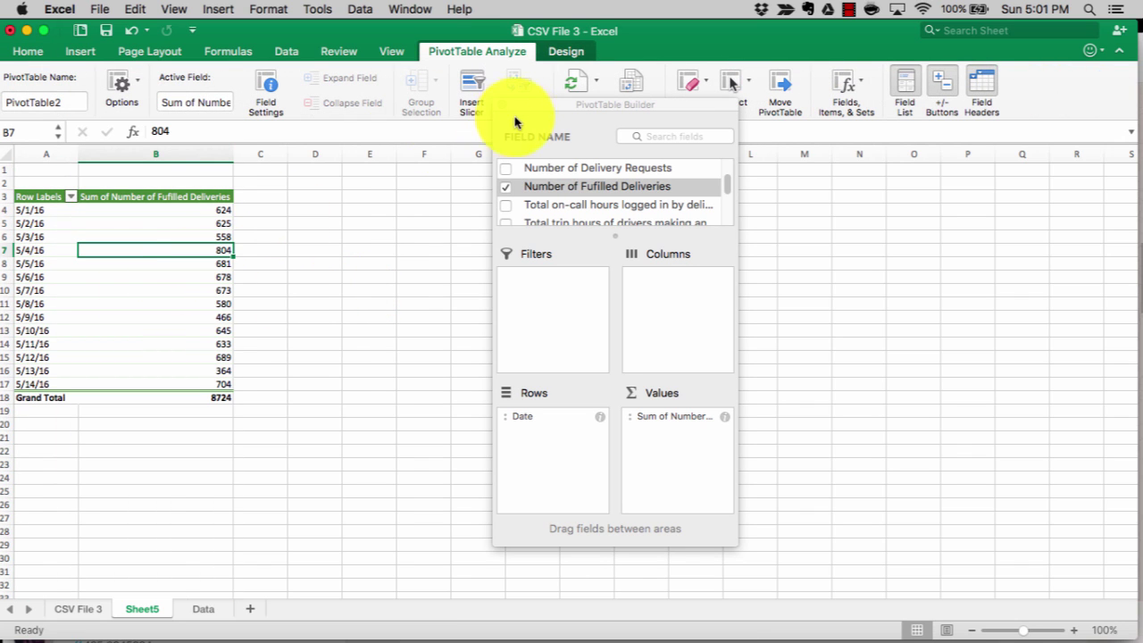
{"action": "left_click_drag", "start_coordinate": [518, 107], "coordinate": [355, 105]}
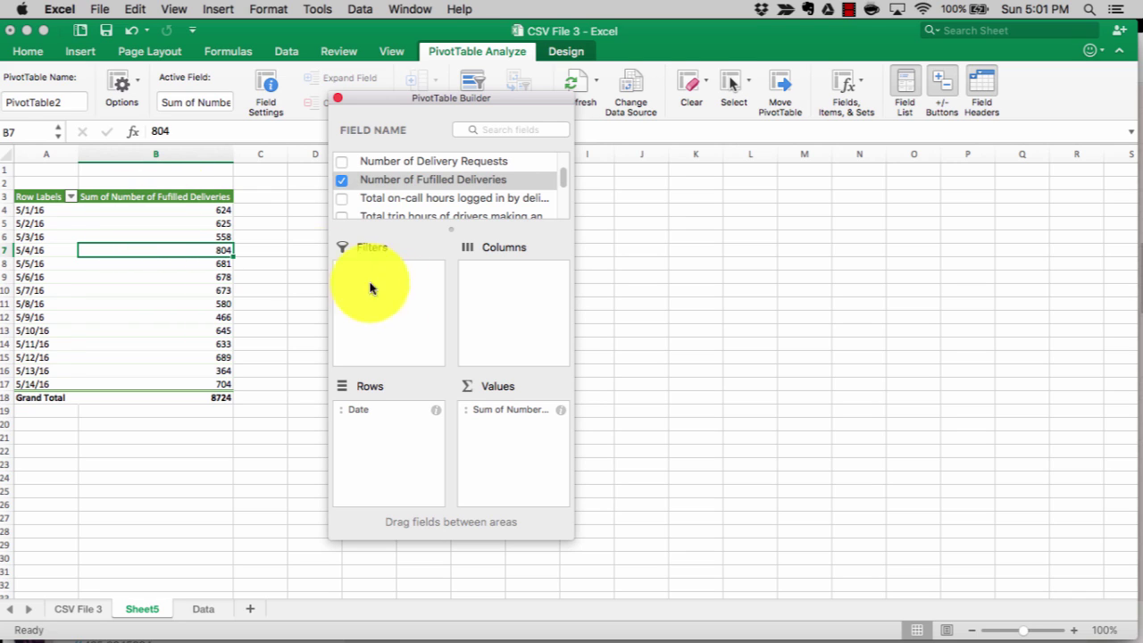
{"action": "left_click", "coordinate": [561, 418]}
{"action": "left_click_drag", "start_coordinate": [548, 414], "coordinate": [572, 417]}
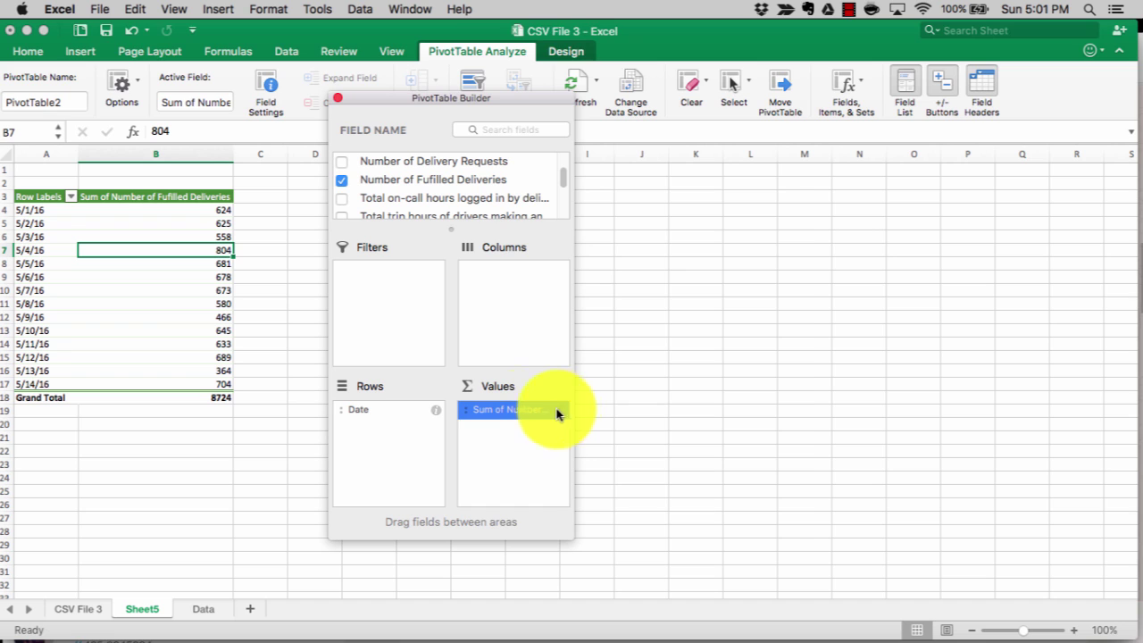
{"action": "double_click", "coordinate": [556, 415]}
{"action": "left_click_drag", "start_coordinate": [590, 202], "coordinate": [548, 198]}
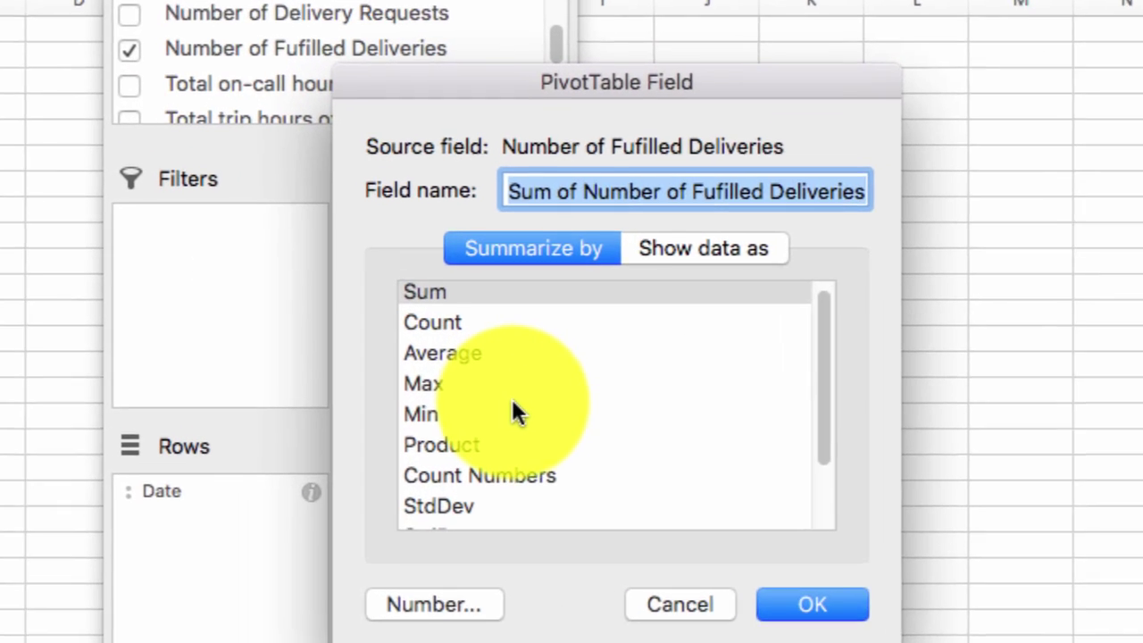
{"action": "scroll", "coordinate": [540, 367], "scroll_direction": "down", "scroll_amount": 1}
{"action": "left_click", "coordinate": [484, 347]}
{"action": "left_click", "coordinate": [866, 624]}
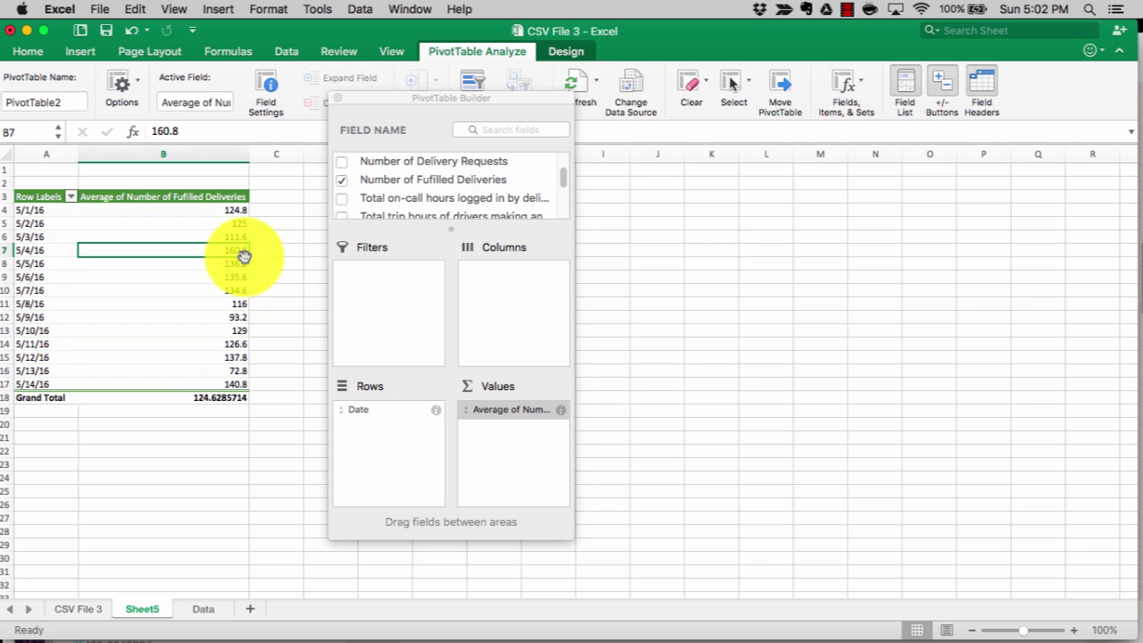
Step: Move the Date field from Rows to Columns in the PivotTable
{"action": "left_click_drag", "start_coordinate": [434, 95], "coordinate": [425, 91]}
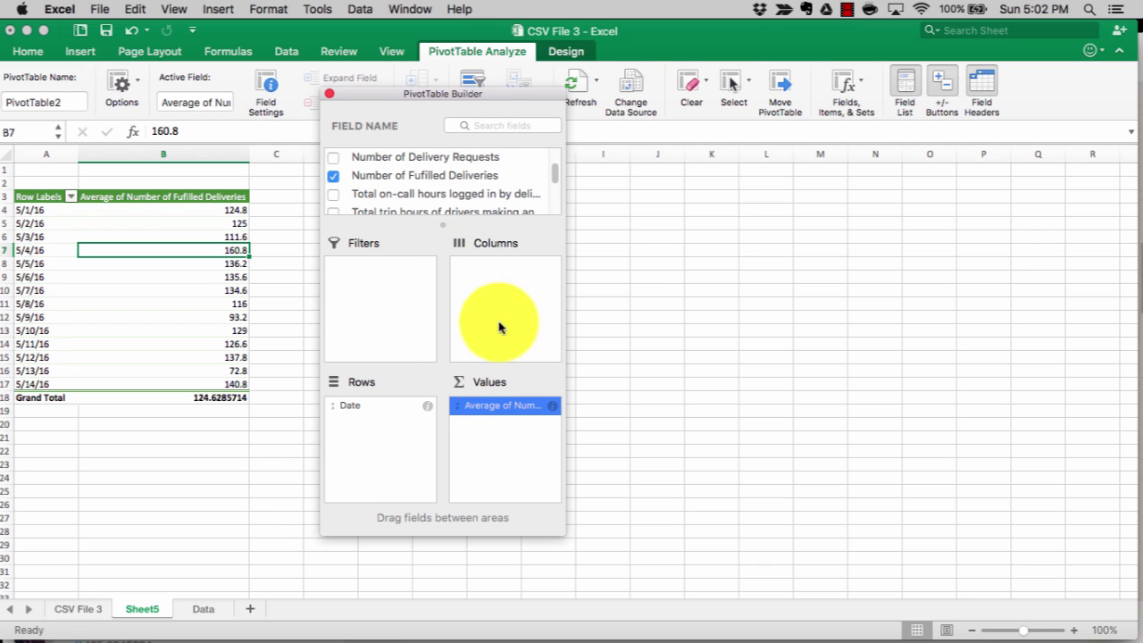
{"action": "left_click_drag", "start_coordinate": [378, 409], "coordinate": [509, 312]}
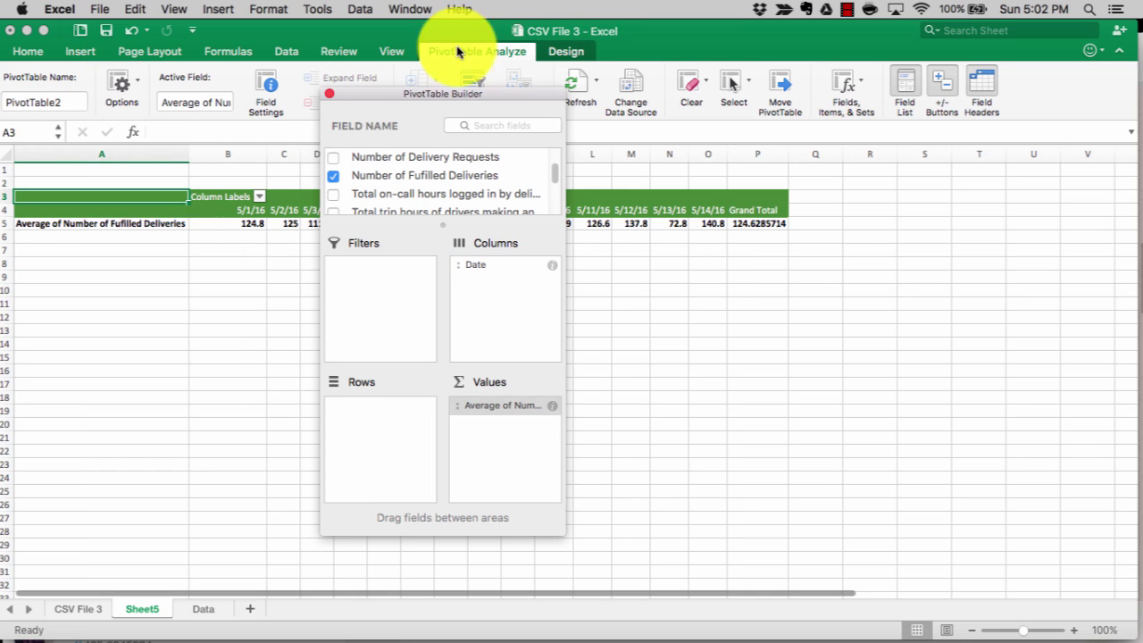
Step: Move the PivotTable Builder clear of the table and try to move the Values entry from Columns to Filters
{"action": "left_click_drag", "start_coordinate": [442, 94], "coordinate": [940, 159]}
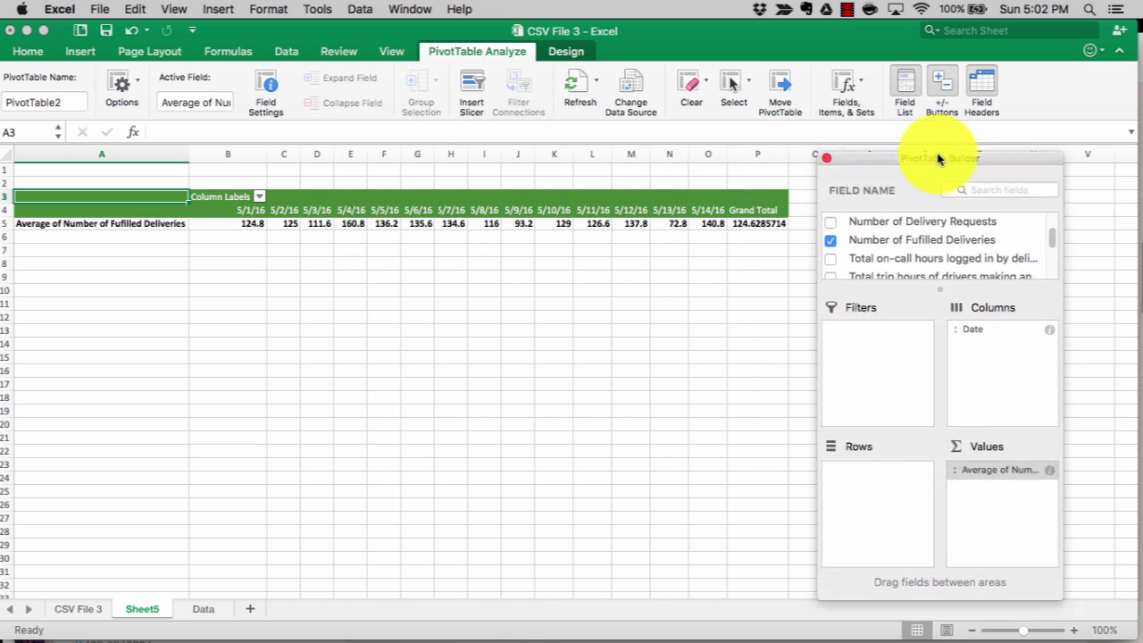
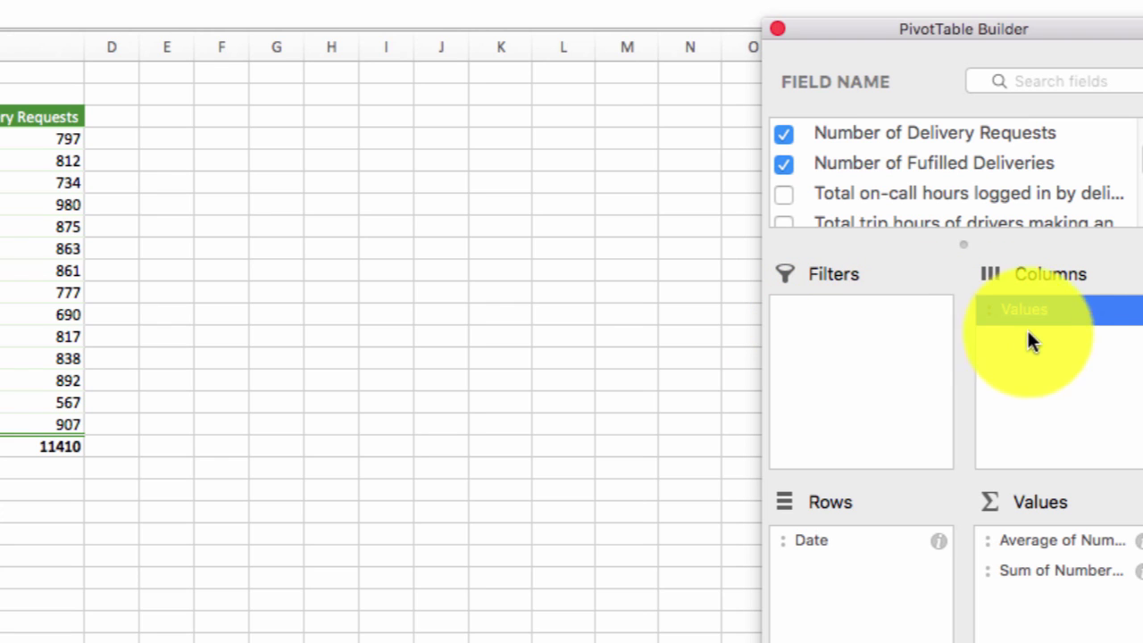
{"action": "left_click_drag", "start_coordinate": [1028, 332], "coordinate": [873, 346]}
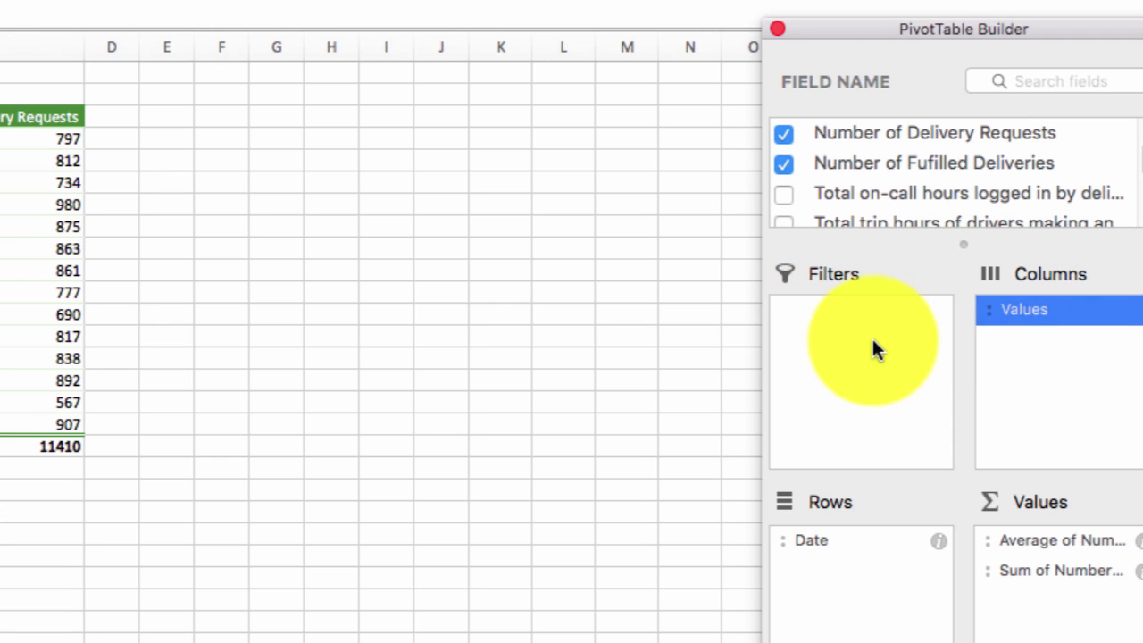
{"action": "left_click_drag", "start_coordinate": [1064, 310], "coordinate": [857, 378]}
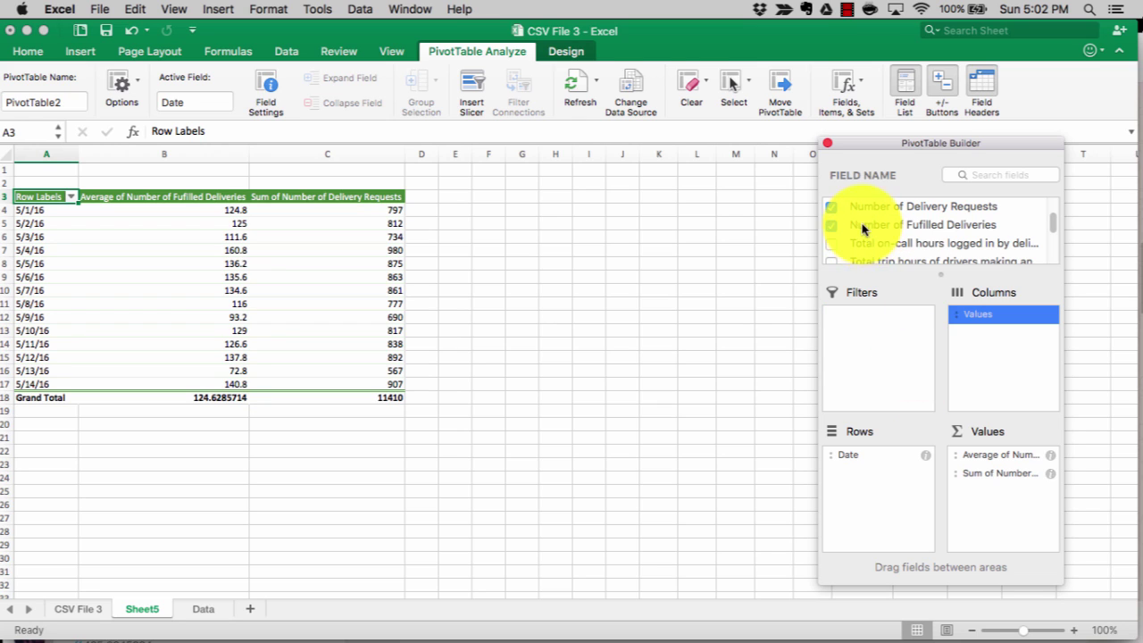
Step: Add Number of Fufilled Deliveries to the PivotTable's Filters and remove the Values entry from Columns
{"action": "left_click_drag", "start_coordinate": [862, 230], "coordinate": [868, 337]}
{"action": "left_click", "coordinate": [974, 320]}
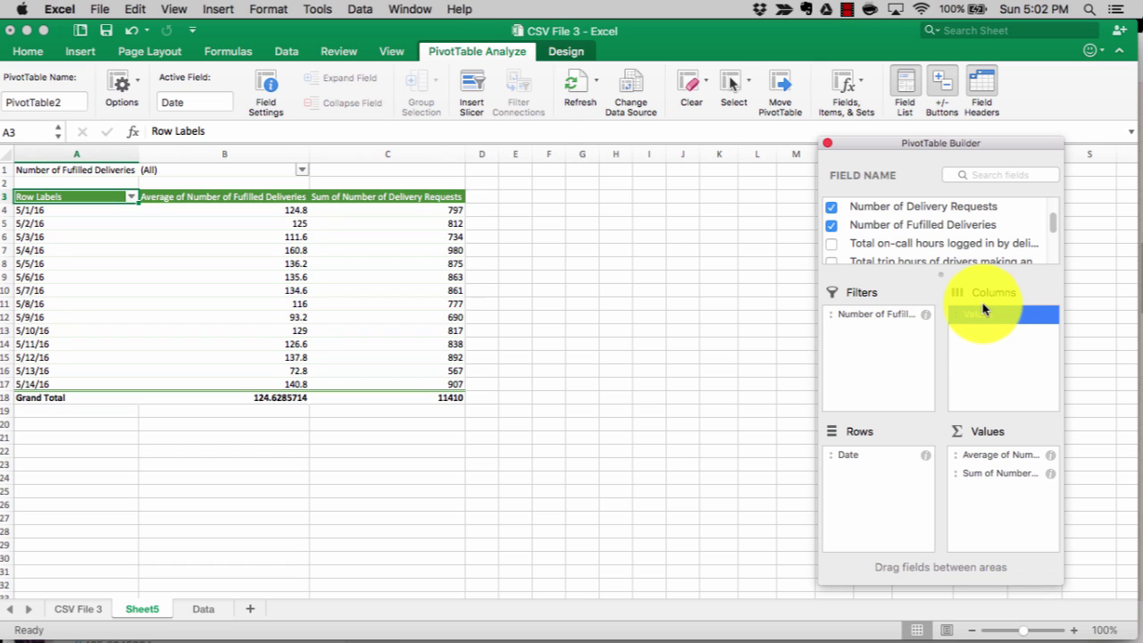
{"action": "left_click_drag", "start_coordinate": [983, 308], "coordinate": [886, 242]}
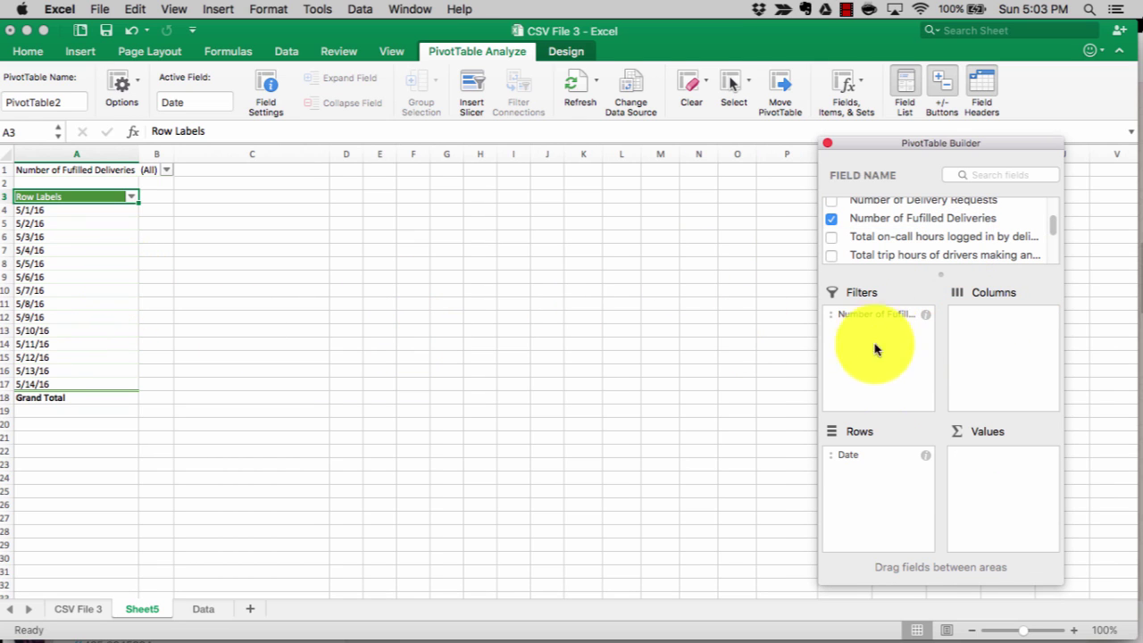
Step: Rearrange the PivotTable so Number of Delivery Requests is in Filters and Number of Fufilled Deliveries is in Values
{"action": "left_click_drag", "start_coordinate": [875, 349], "coordinate": [1013, 487]}
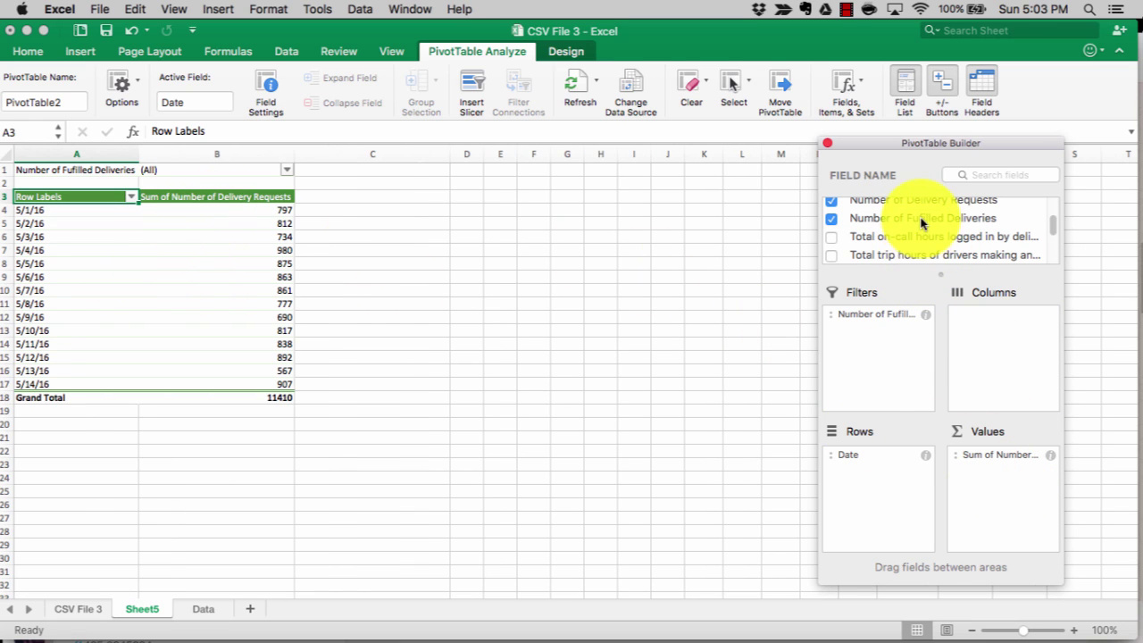
{"action": "left_click_drag", "start_coordinate": [909, 222], "coordinate": [884, 344]}
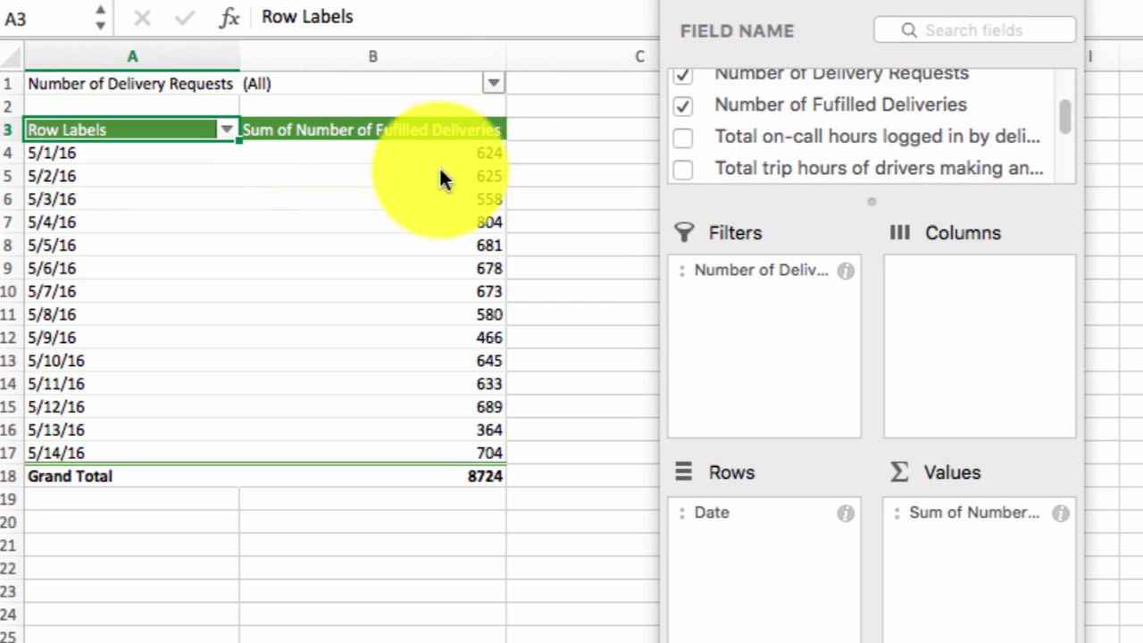
Step: Filter the PivotTable's Number of Delivery Requests field to only the values 80, 81 and 83
{"action": "left_click", "coordinate": [491, 82]}
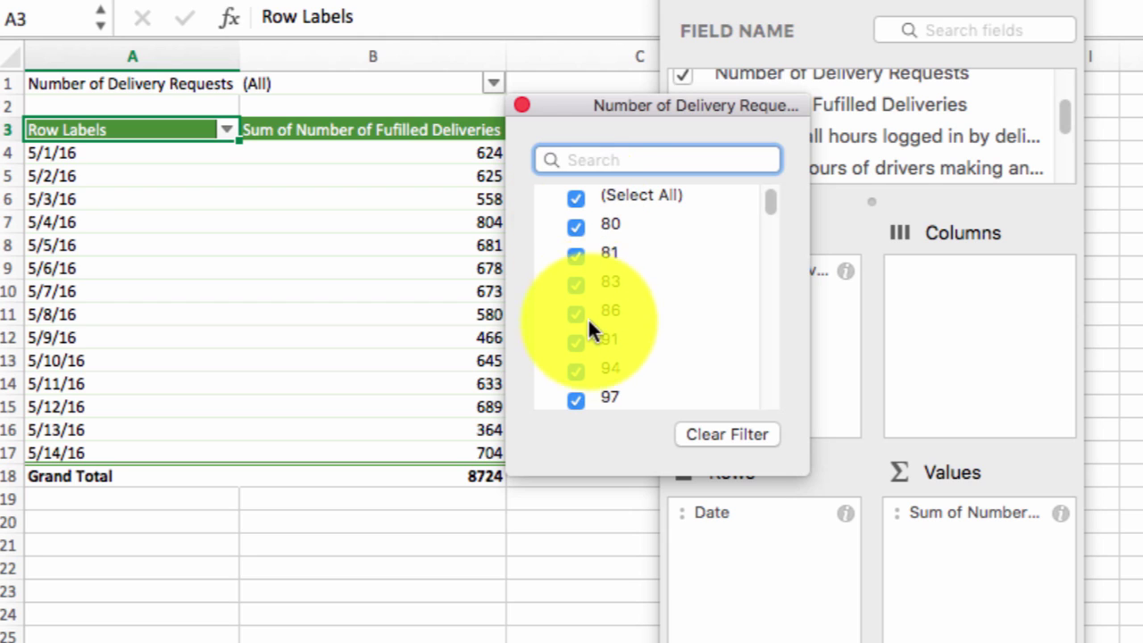
{"action": "left_click", "coordinate": [582, 193]}
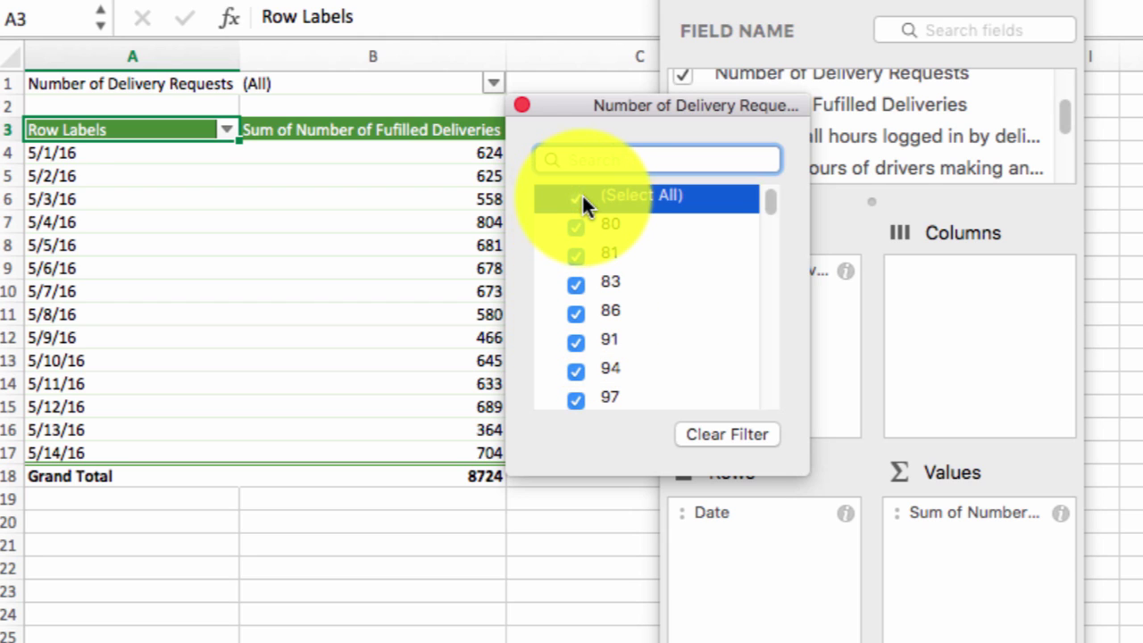
{"action": "left_click", "coordinate": [577, 285]}
{"action": "left_click", "coordinate": [578, 254]}
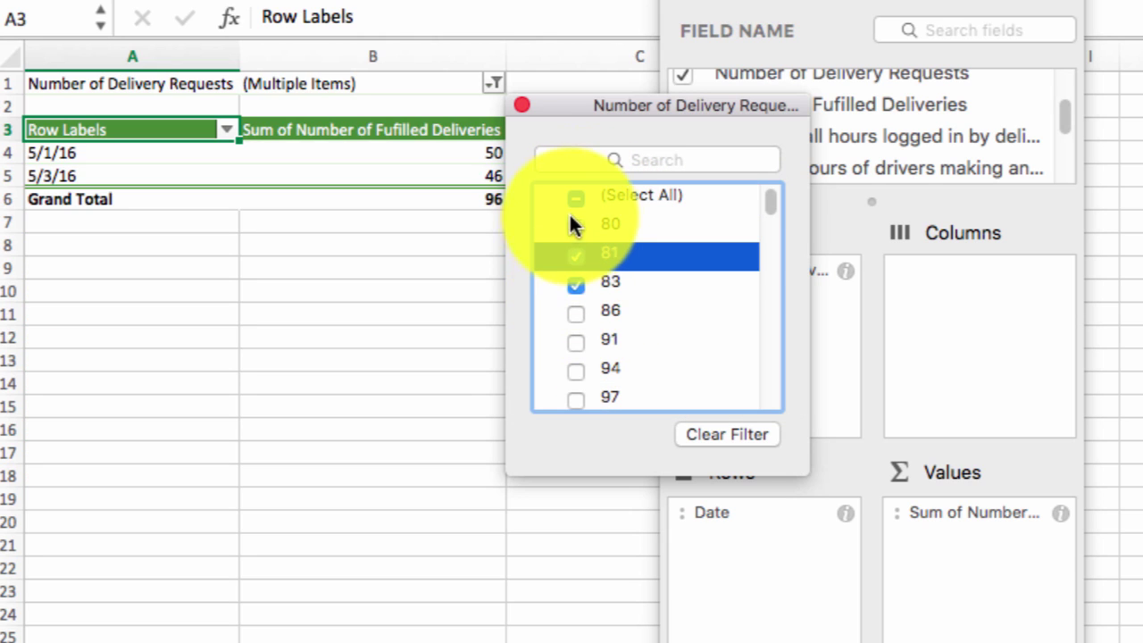
{"action": "left_click", "coordinate": [574, 224]}
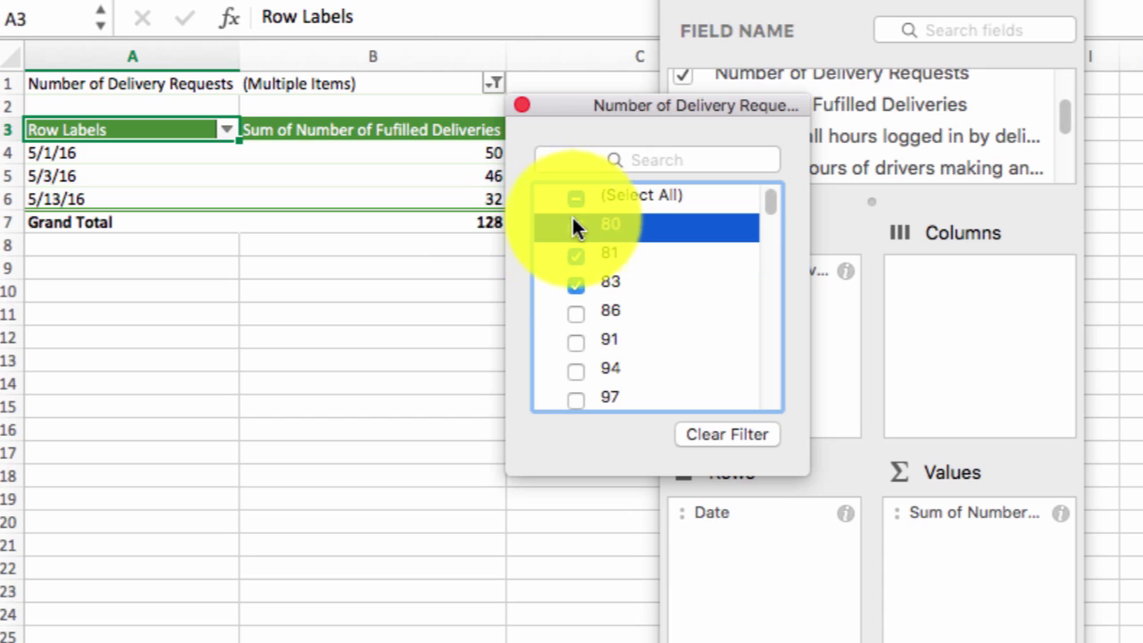
{"action": "left_click", "coordinate": [455, 294]}
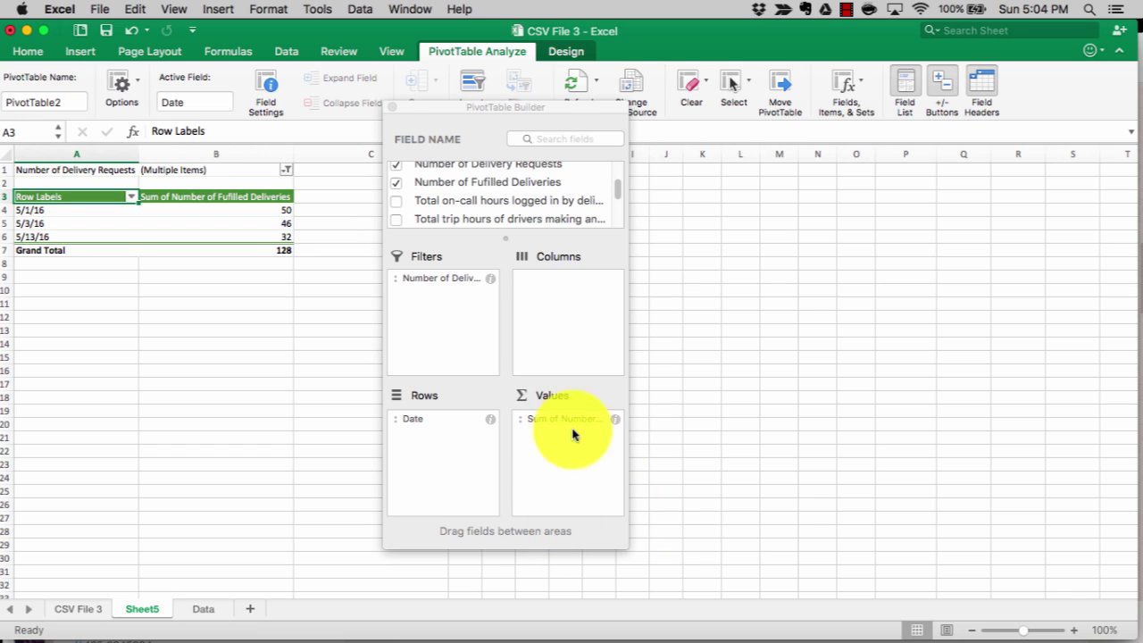
Step: Remove Number of Delivery Requests and Number of Fufilled Deliveries from the PivotTable, and add Number of Fufilled Deliveries back as a value
{"action": "left_click", "coordinate": [487, 425]}
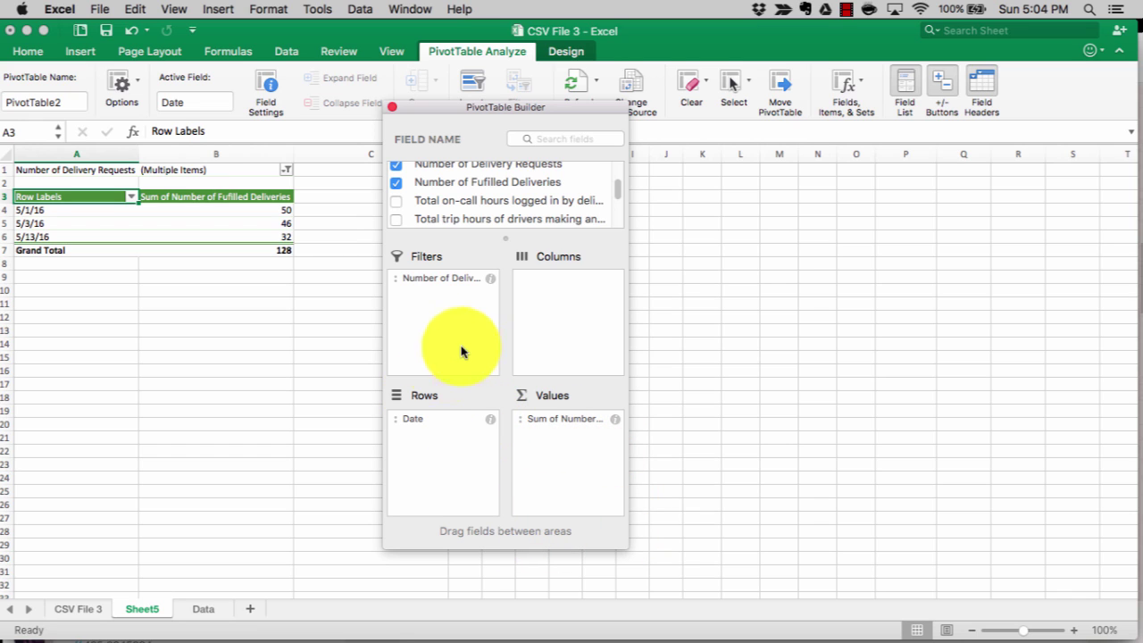
{"action": "scroll", "coordinate": [403, 196], "scroll_direction": "up", "scroll_amount": 2}
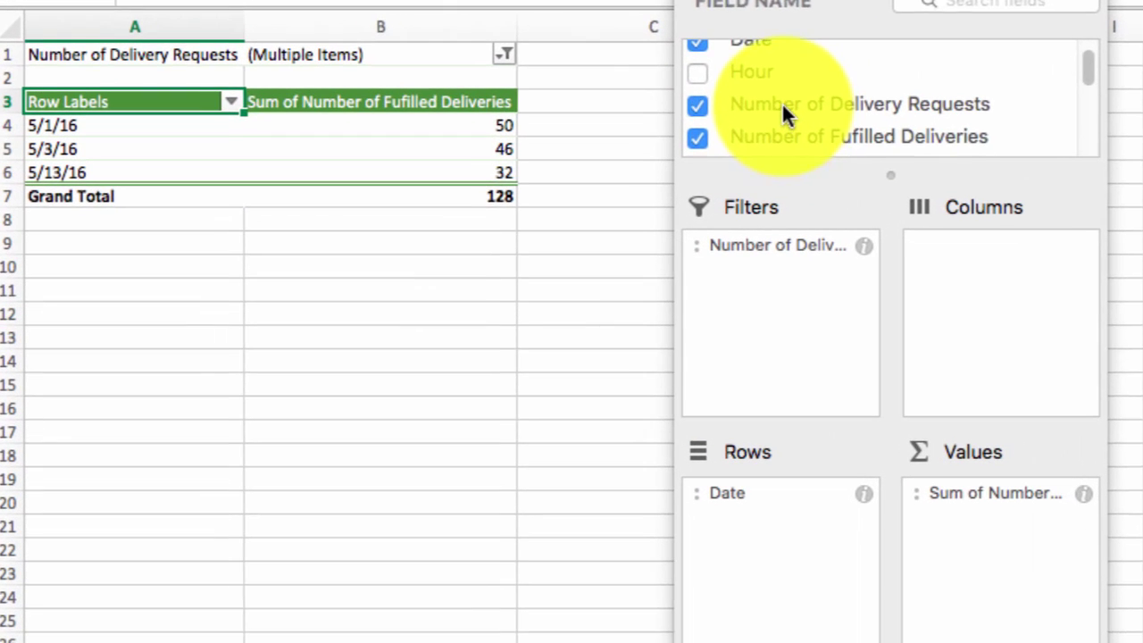
{"action": "left_click", "coordinate": [715, 113]}
{"action": "left_click", "coordinate": [719, 143]}
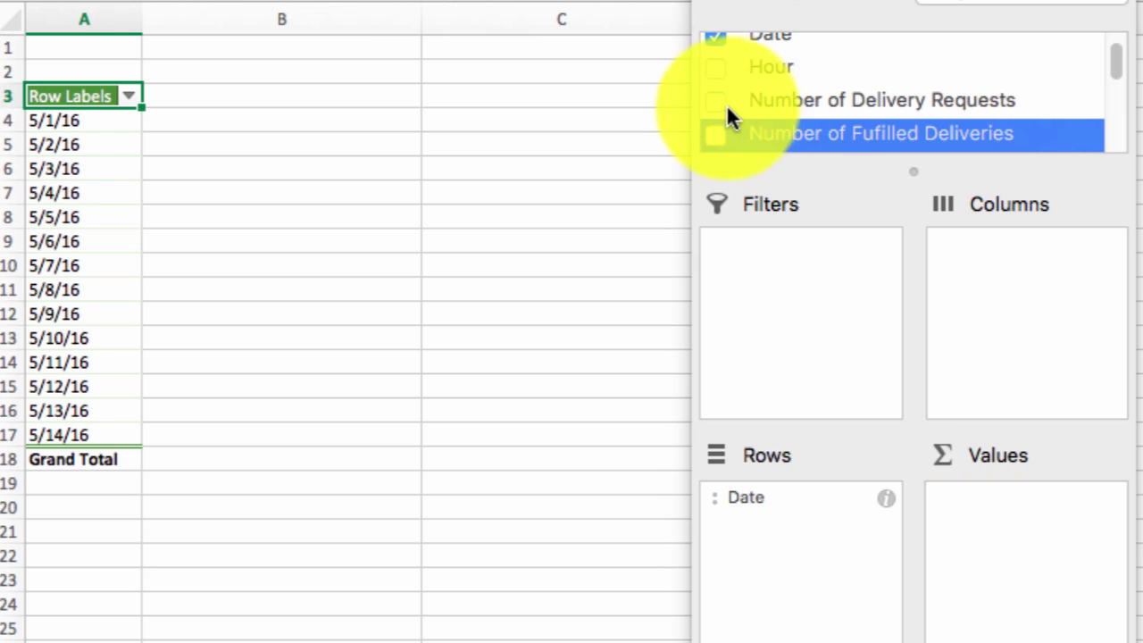
{"action": "left_click", "coordinate": [713, 132]}
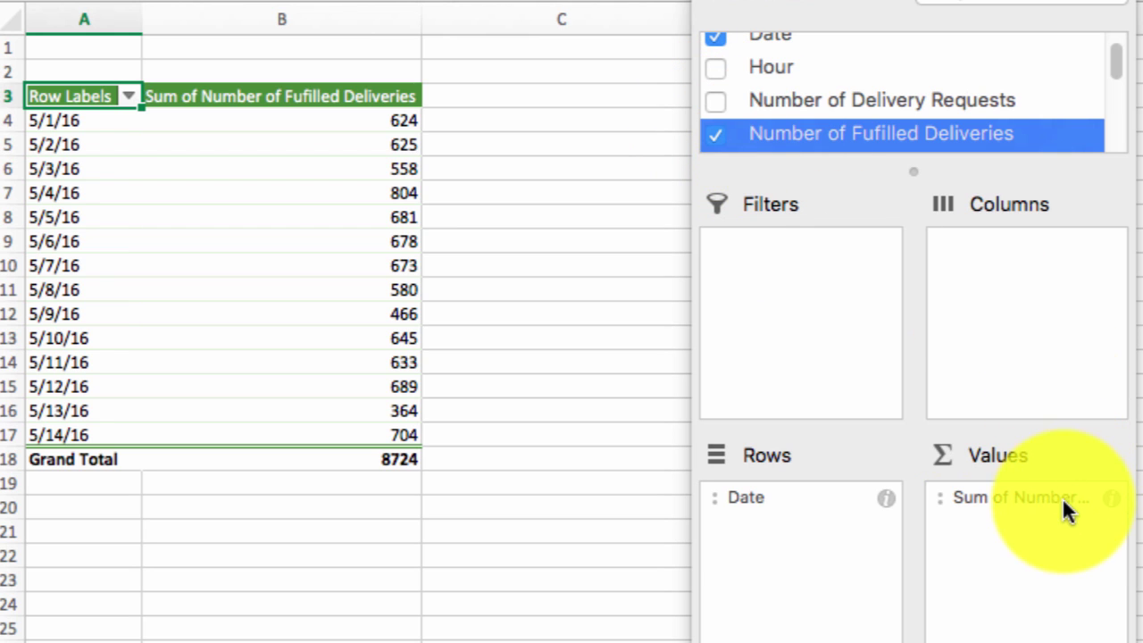
Step: Group the PivotTable's Date row labels by days in intervals of 2 days
{"action": "left_click", "coordinate": [58, 217]}
{"action": "right_click", "coordinate": [76, 223]}
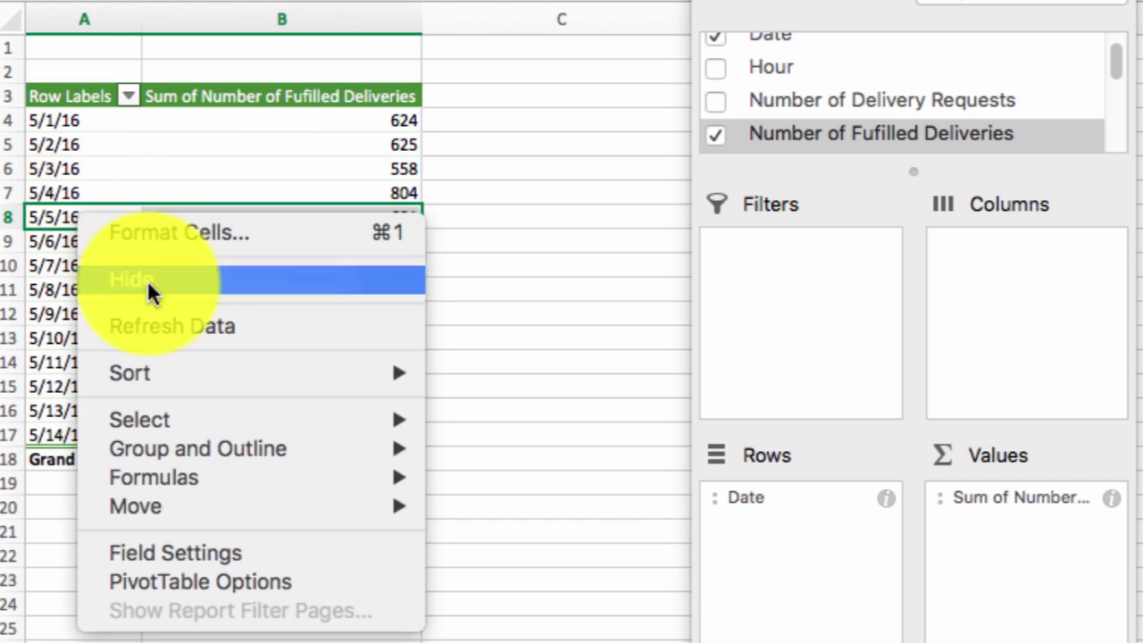
{"action": "mouse_move", "coordinate": [223, 450]}
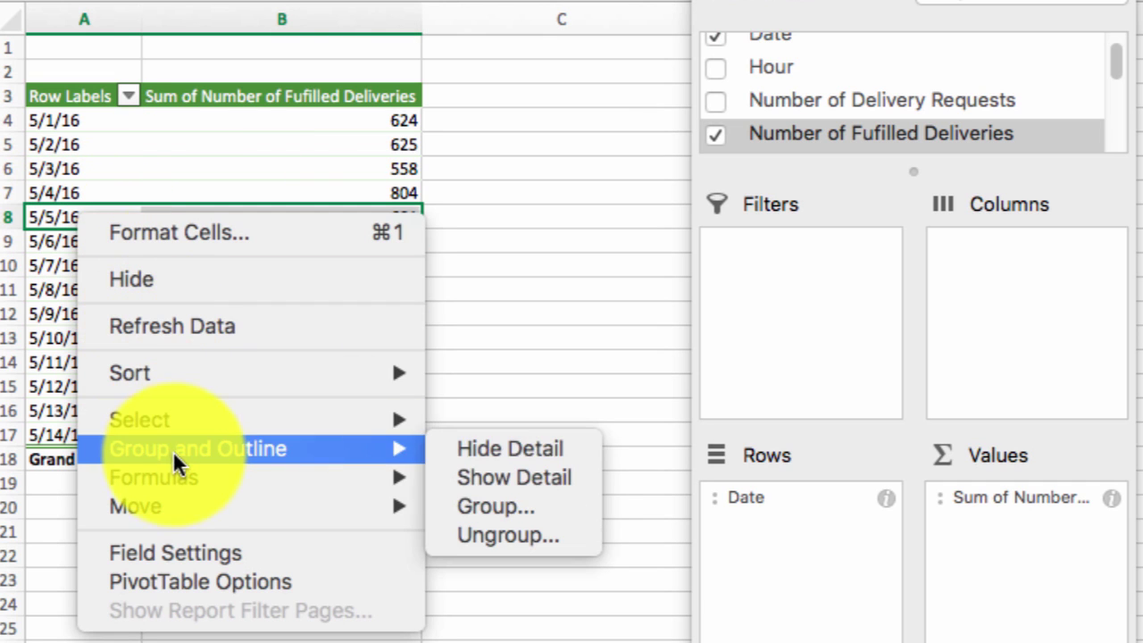
{"action": "left_click", "coordinate": [523, 506]}
{"action": "left_click_drag", "start_coordinate": [542, 220], "coordinate": [687, 0]}
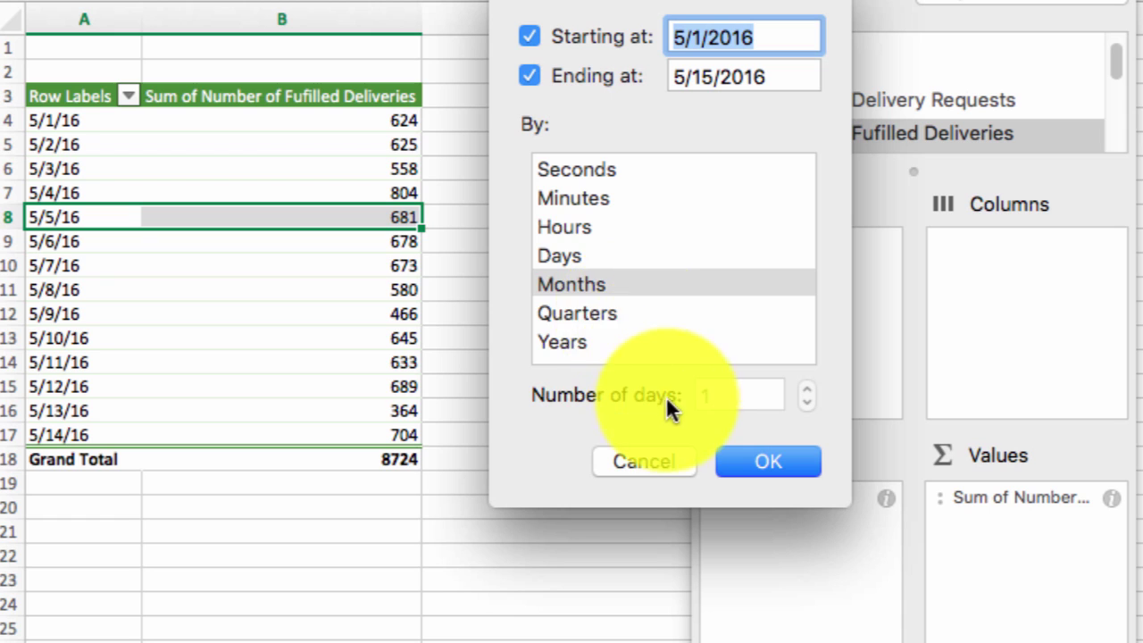
{"action": "left_click", "coordinate": [578, 256]}
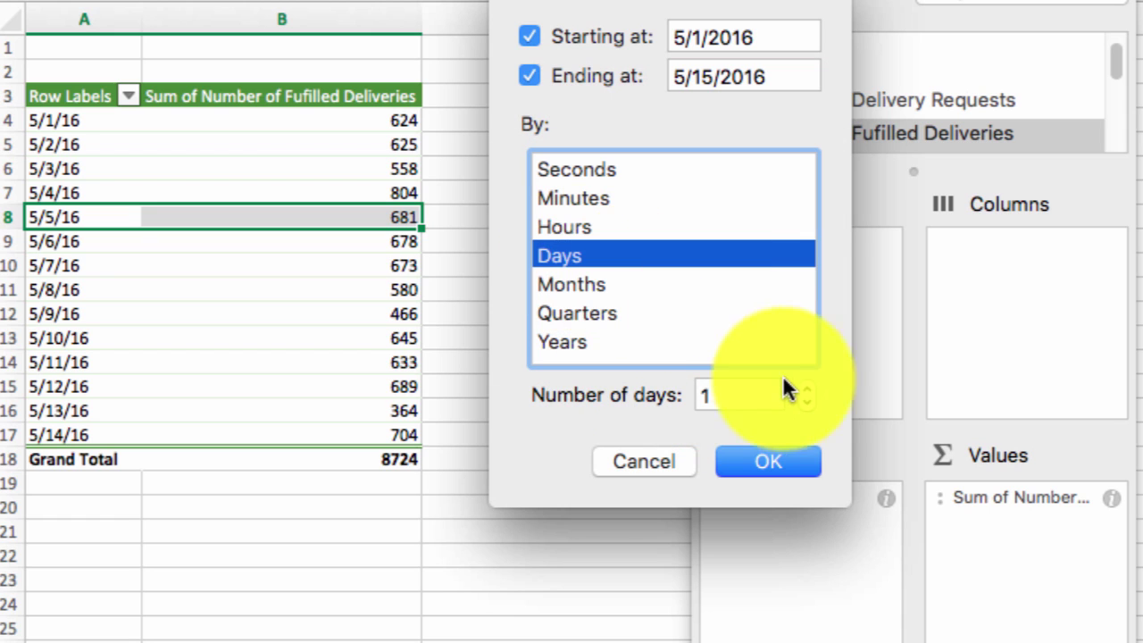
{"action": "left_click", "coordinate": [808, 389]}
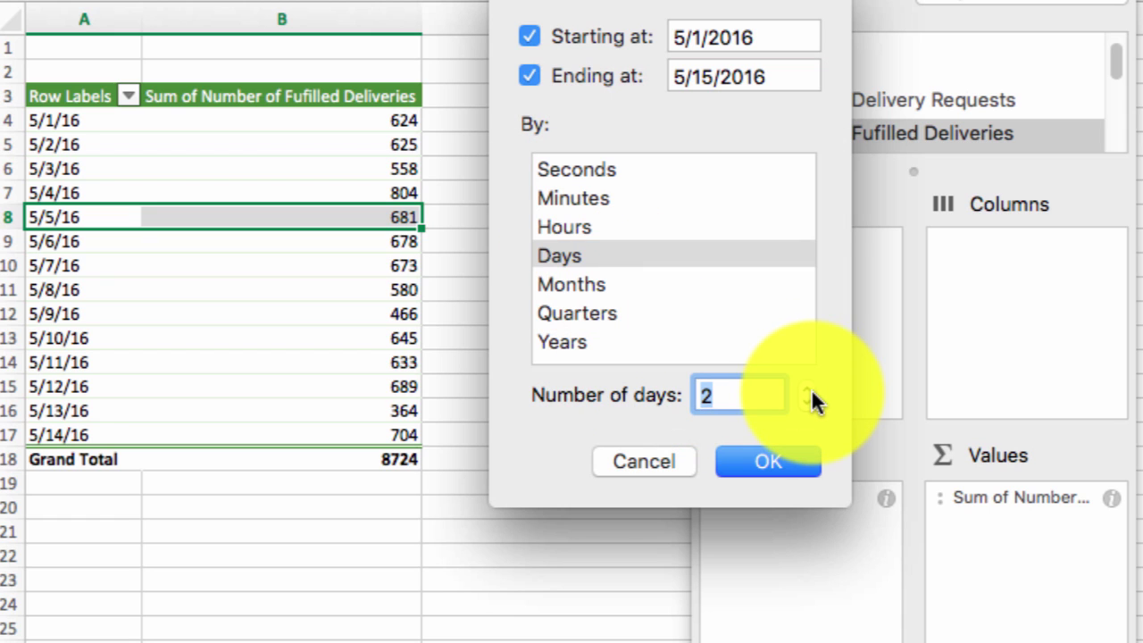
{"action": "left_click", "coordinate": [793, 455]}
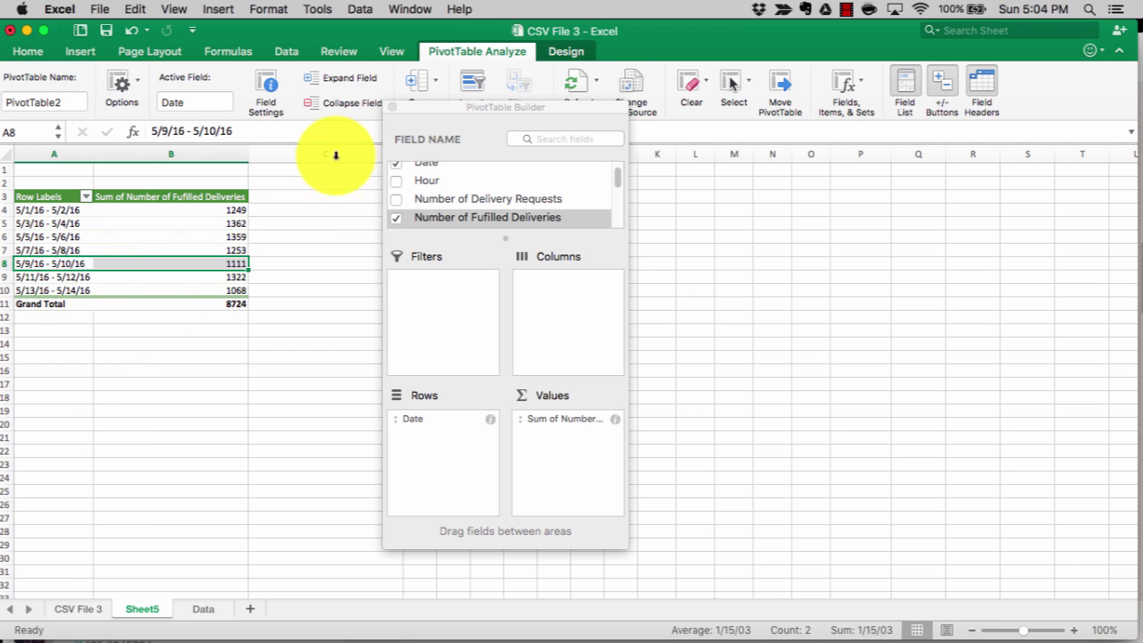
Step: Move the PivotTable Builder nearer the table and close it
{"action": "left_click_drag", "start_coordinate": [565, 114], "coordinate": [500, 90]}
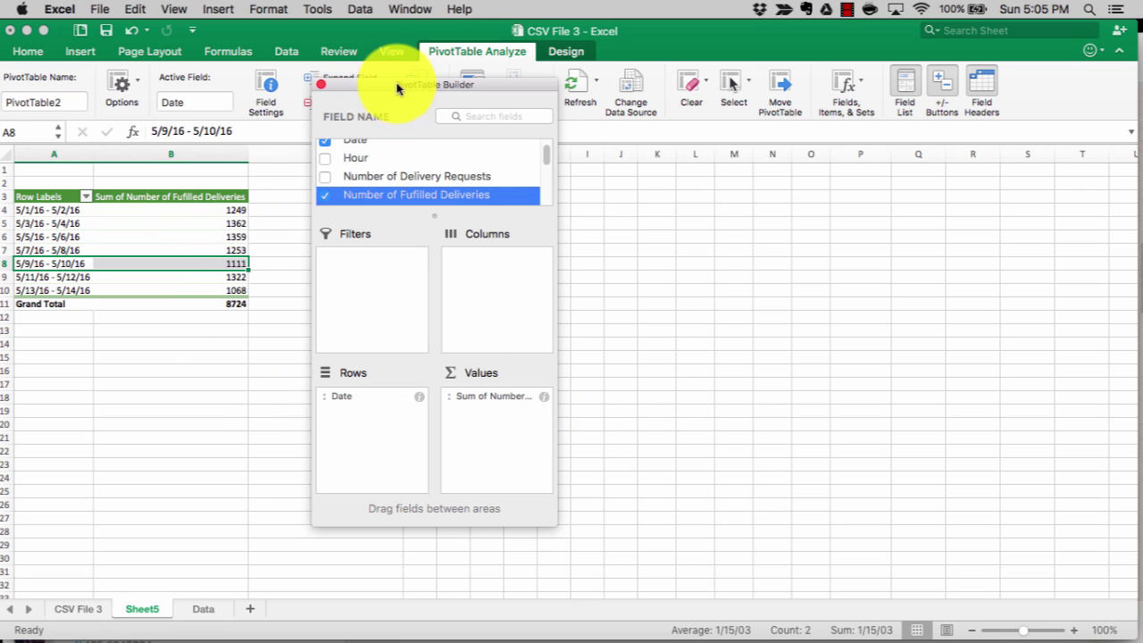
{"action": "left_click", "coordinate": [234, 200]}
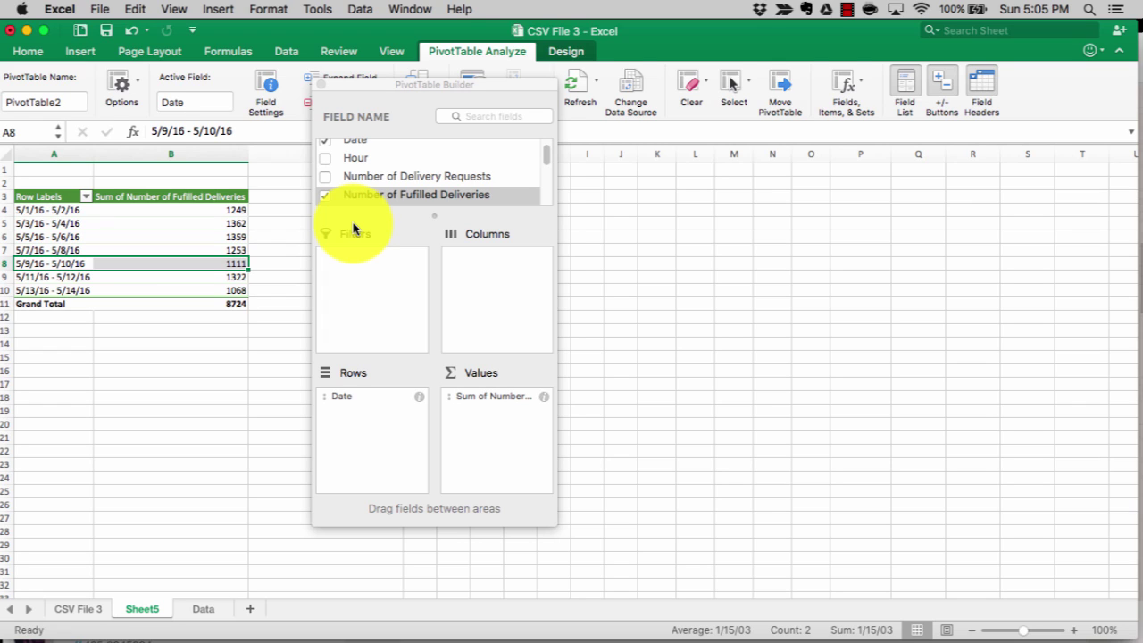
{"action": "left_click_drag", "start_coordinate": [352, 229], "coordinate": [375, 184]}
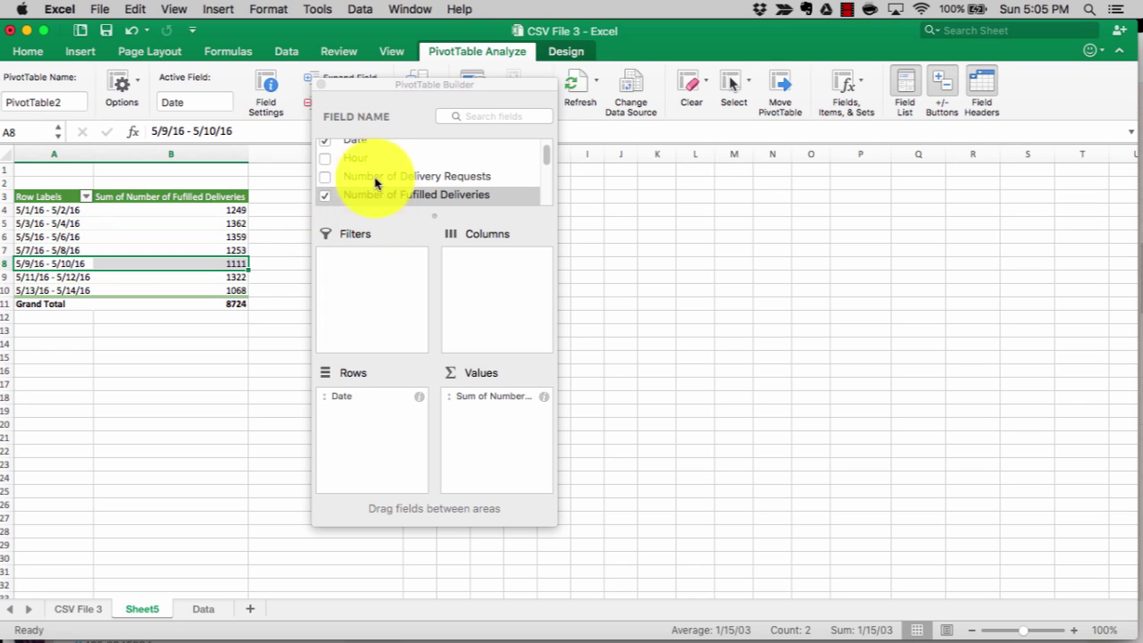
{"action": "left_click", "coordinate": [321, 85]}
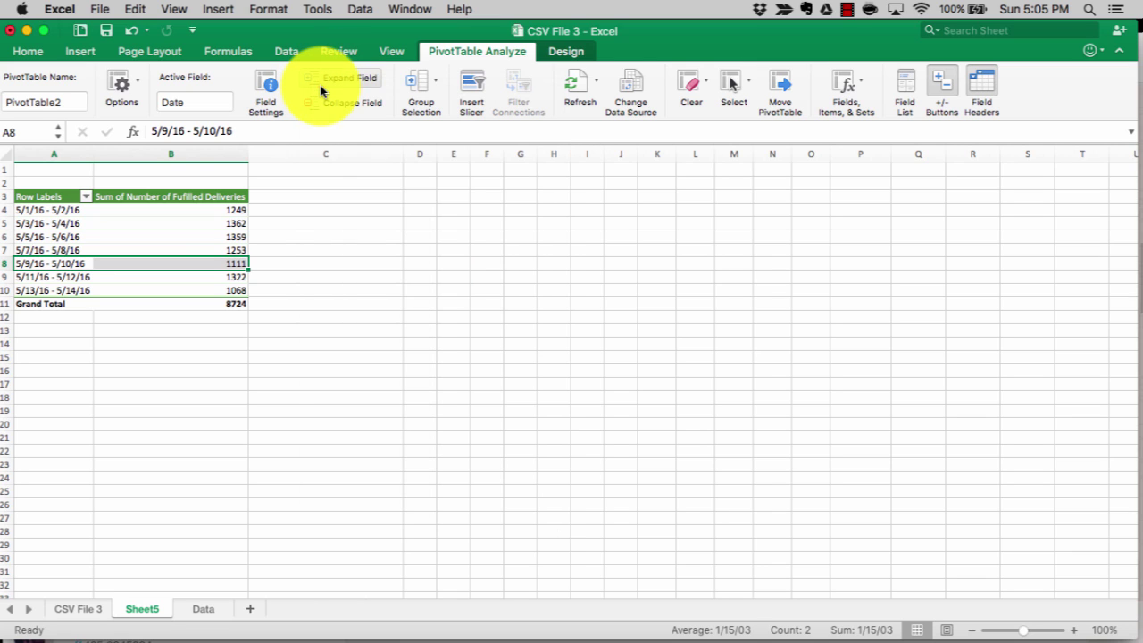
Step: Examine the field settings of the Number of Fufilled Deliveries value and the general PivotTable options
{"action": "left_click", "coordinate": [167, 196]}
{"action": "left_click", "coordinate": [173, 222]}
{"action": "left_click", "coordinate": [265, 89]}
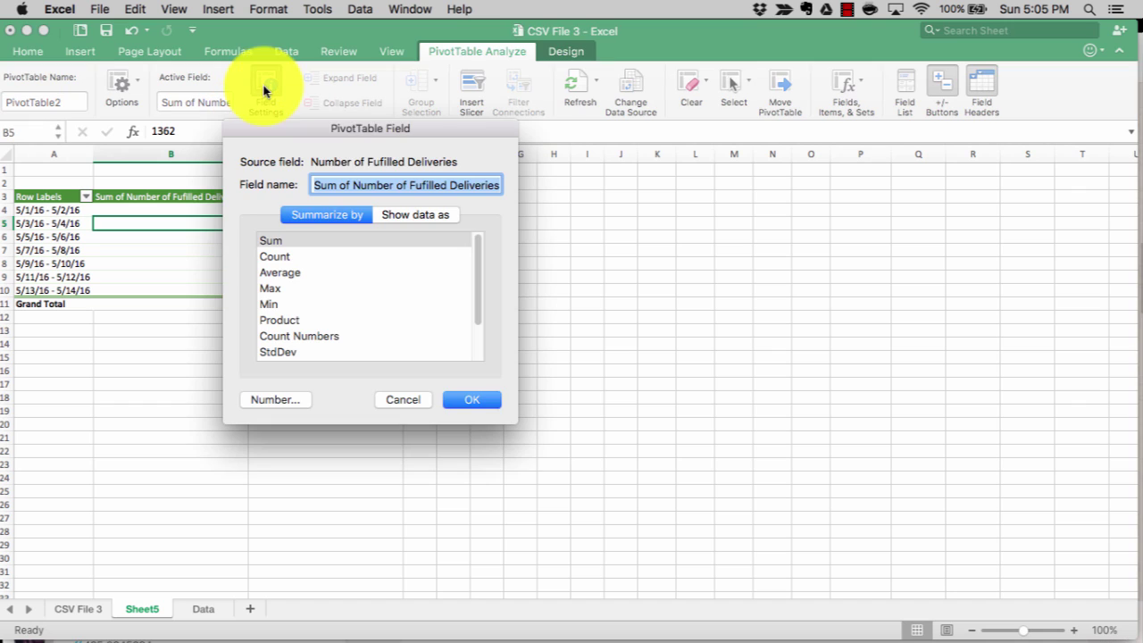
{"action": "left_click", "coordinate": [416, 403]}
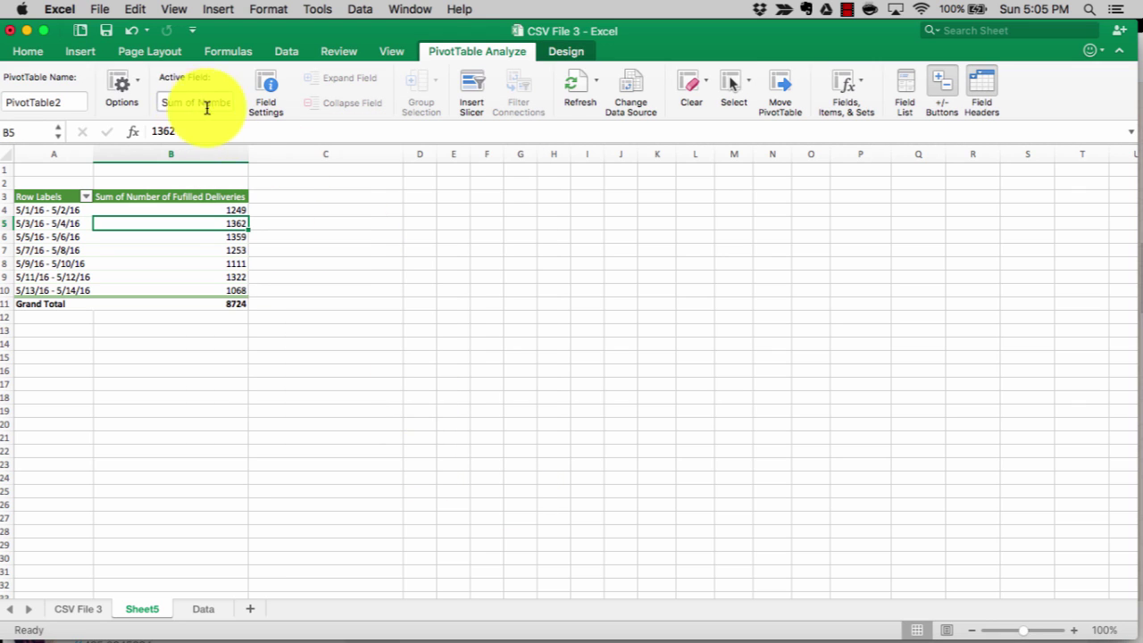
{"action": "left_click", "coordinate": [121, 89]}
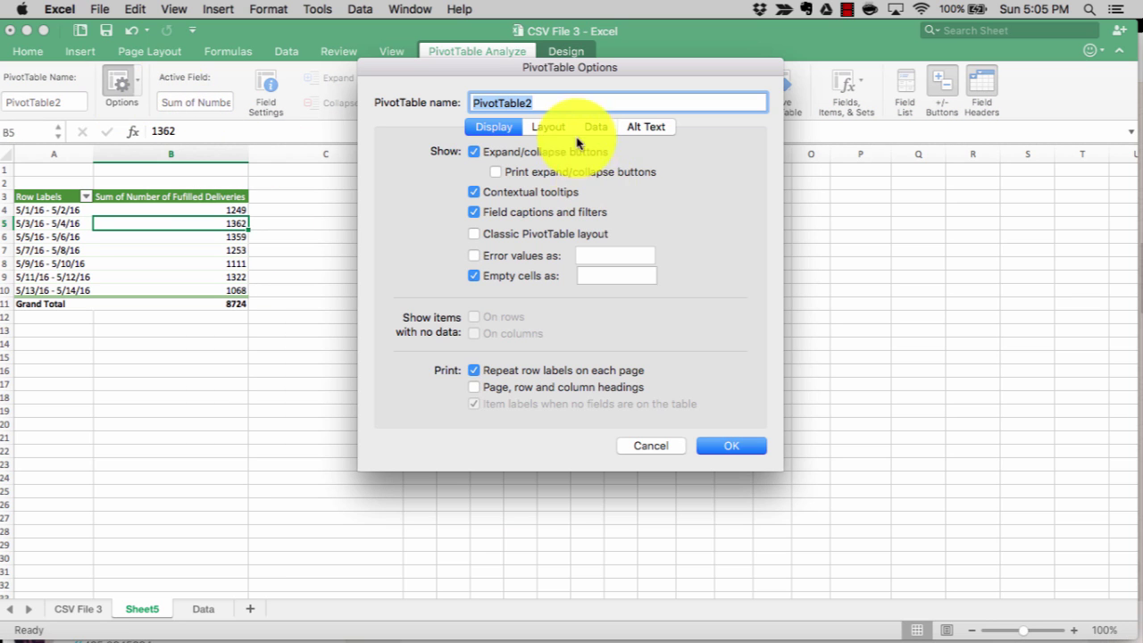
{"action": "left_click", "coordinate": [650, 444]}
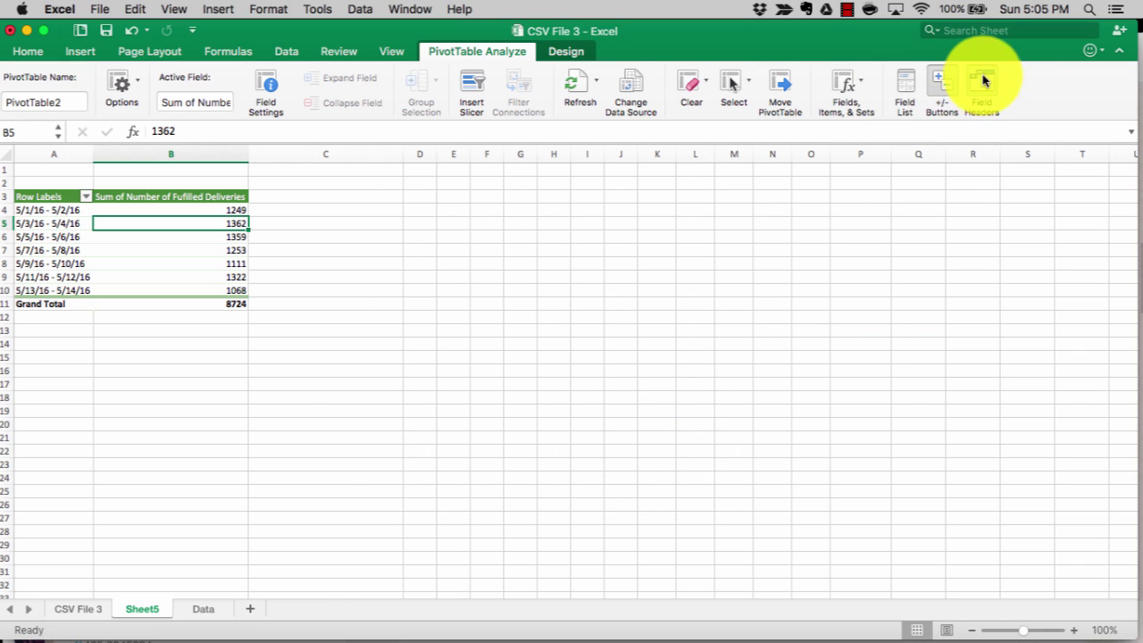
Step: Reopen the PivotTable Builder and move it away from the table to show its field list from the start
{"action": "left_click", "coordinate": [908, 83]}
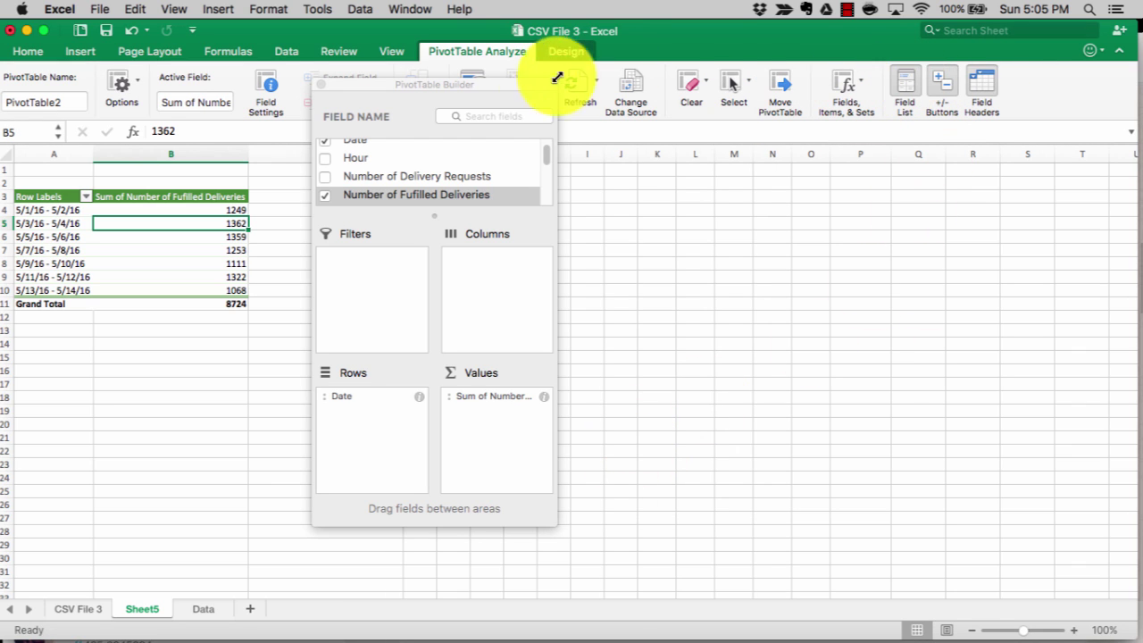
{"action": "left_click_drag", "start_coordinate": [510, 84], "coordinate": [722, 169]}
{"action": "scroll", "coordinate": [634, 259], "scroll_direction": "up", "scroll_amount": 1}
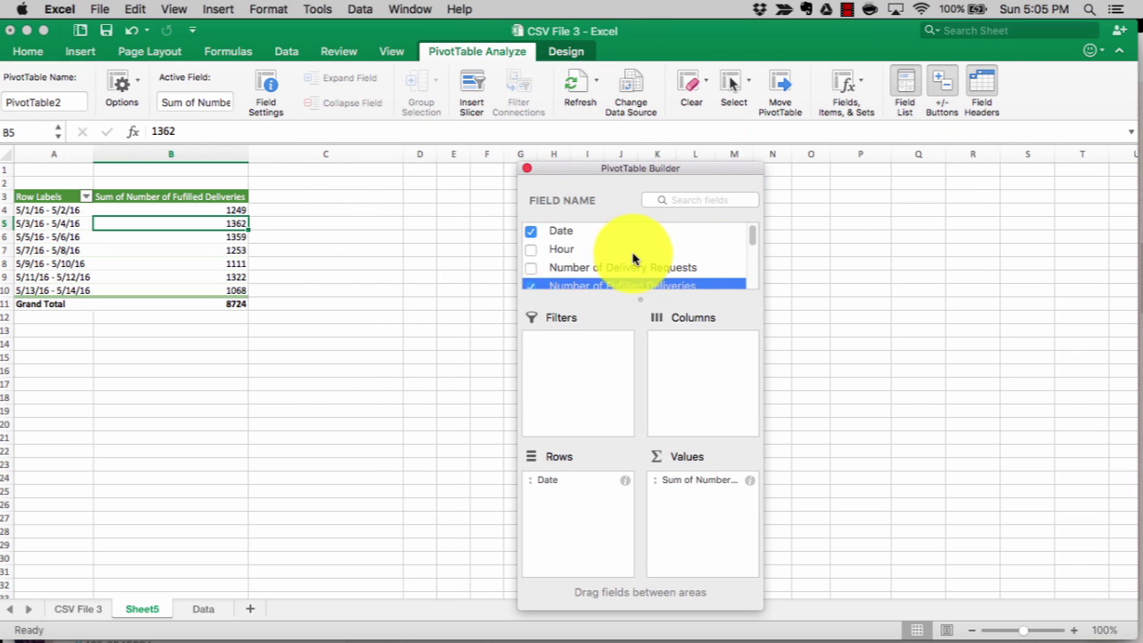
Step: Search the Date row label filter for "5/1/" and move the PivotTable Builder further away from the table
{"action": "left_click", "coordinate": [85, 198]}
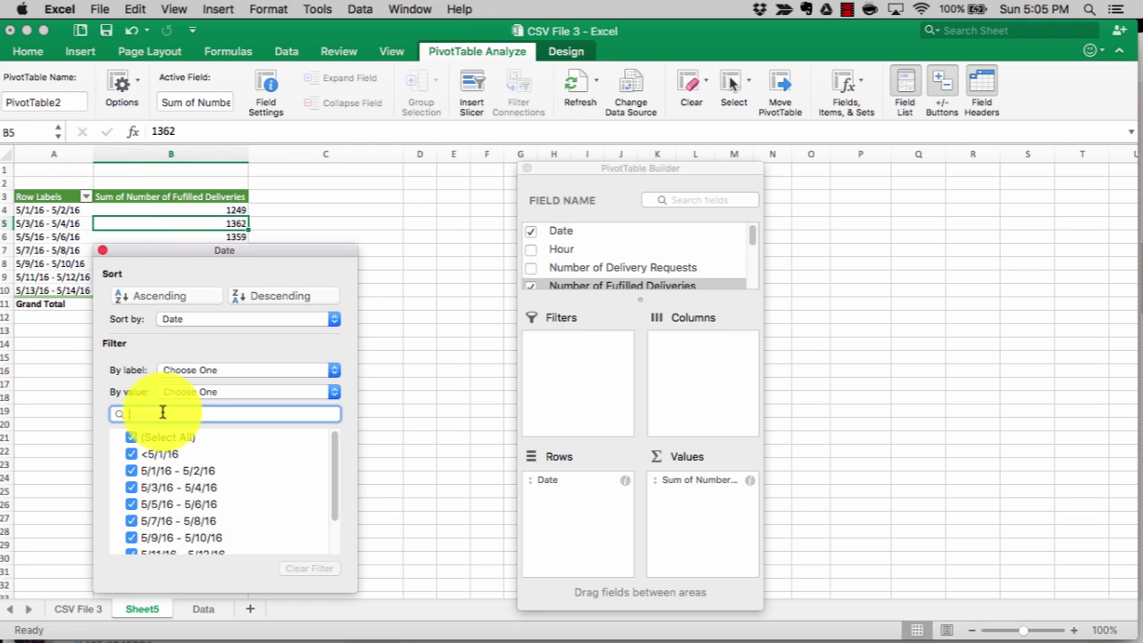
{"action": "type", "text": "5/1/"}
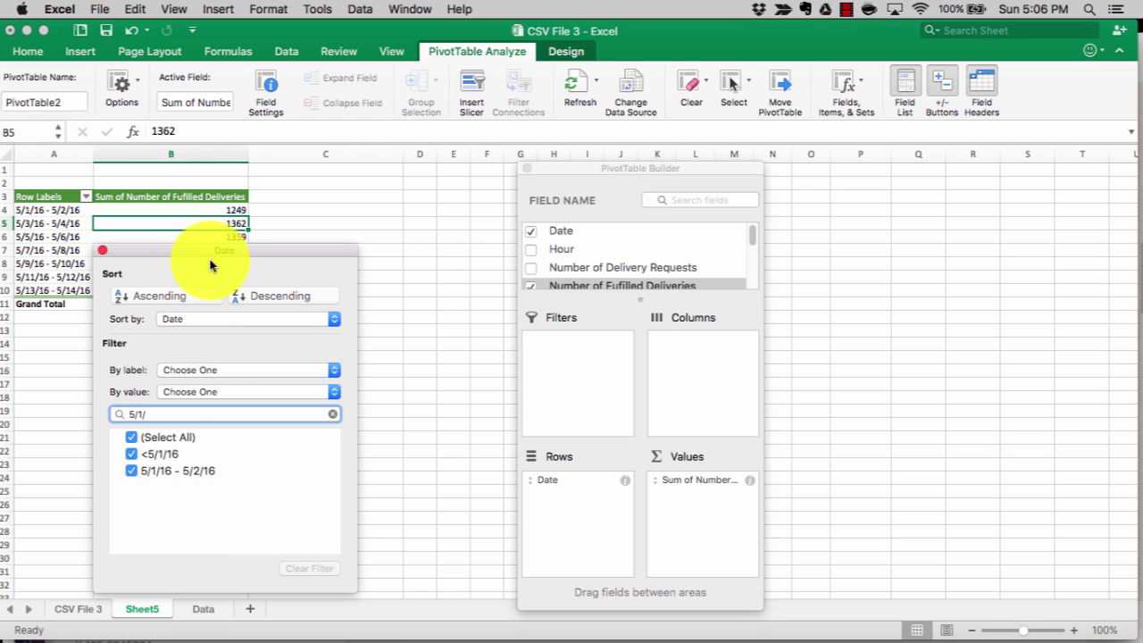
{"action": "left_click_drag", "start_coordinate": [205, 252], "coordinate": [386, 193]}
{"action": "left_click_drag", "start_coordinate": [521, 176], "coordinate": [699, 142]}
{"action": "left_click", "coordinate": [88, 200]}
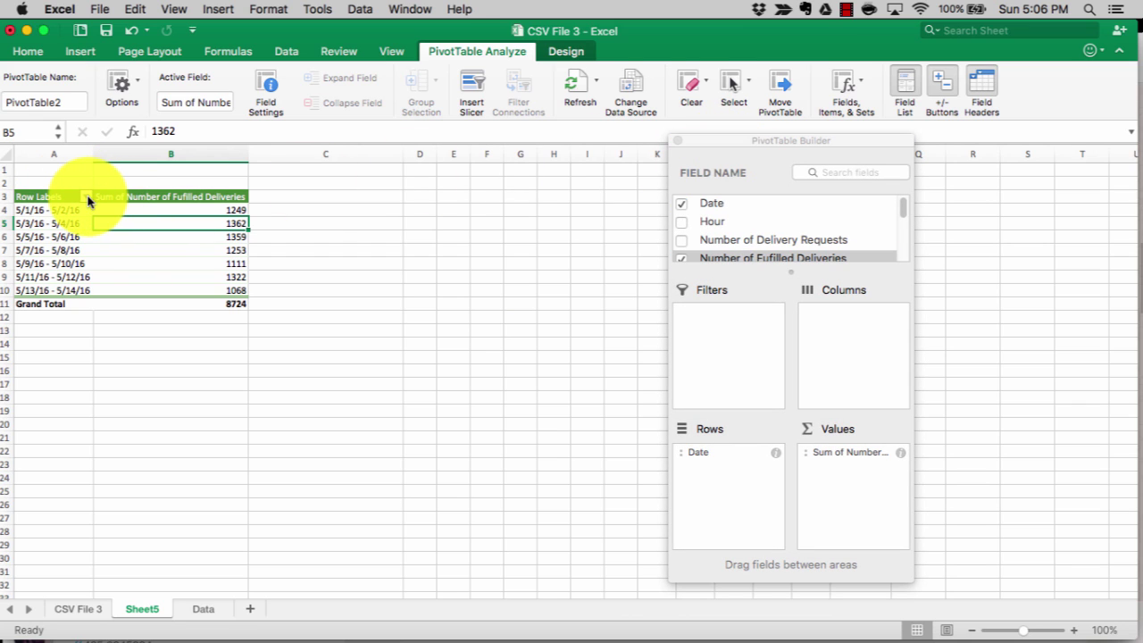
Step: Sort the PivotTable's Date row labels in ascending order and move the sort window clear of the table
{"action": "left_click", "coordinate": [85, 198]}
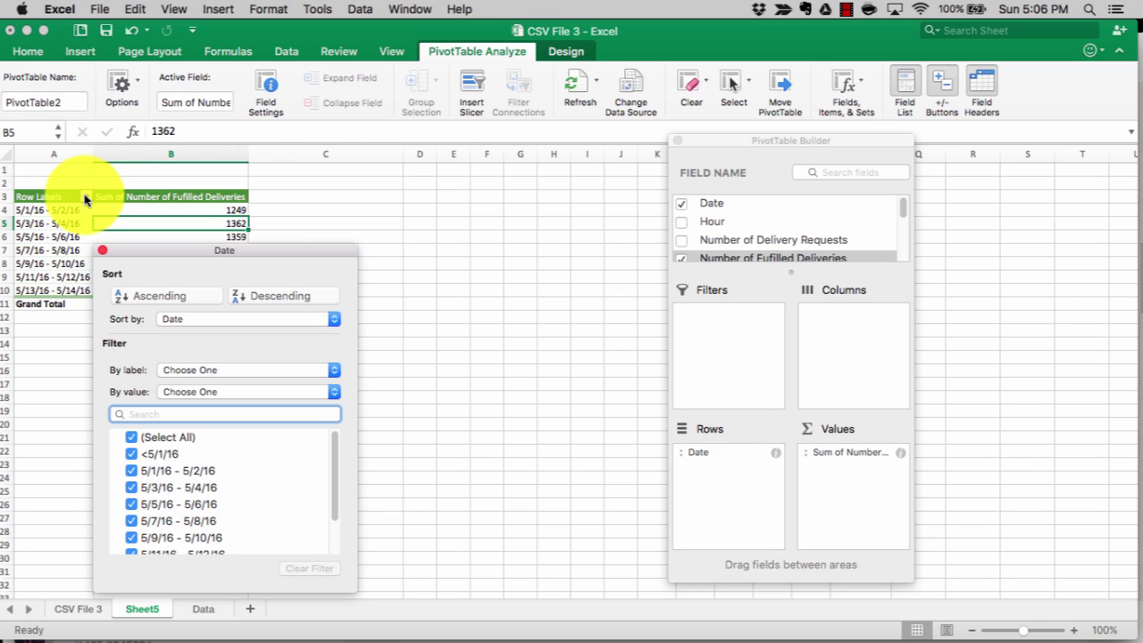
{"action": "left_click", "coordinate": [286, 301]}
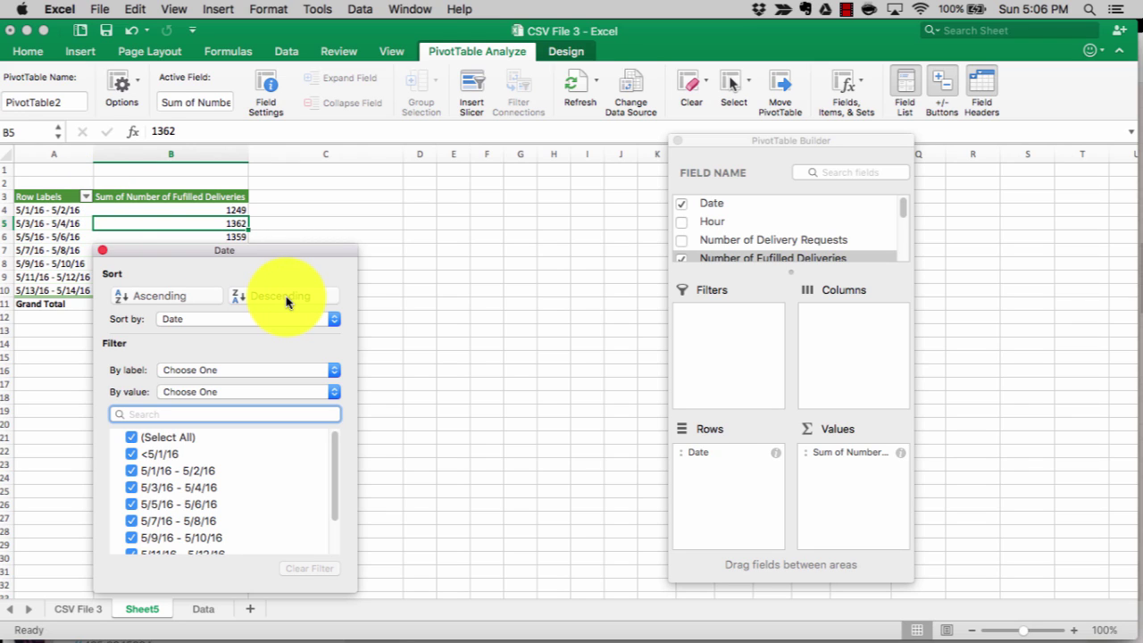
{"action": "left_click", "coordinate": [166, 297]}
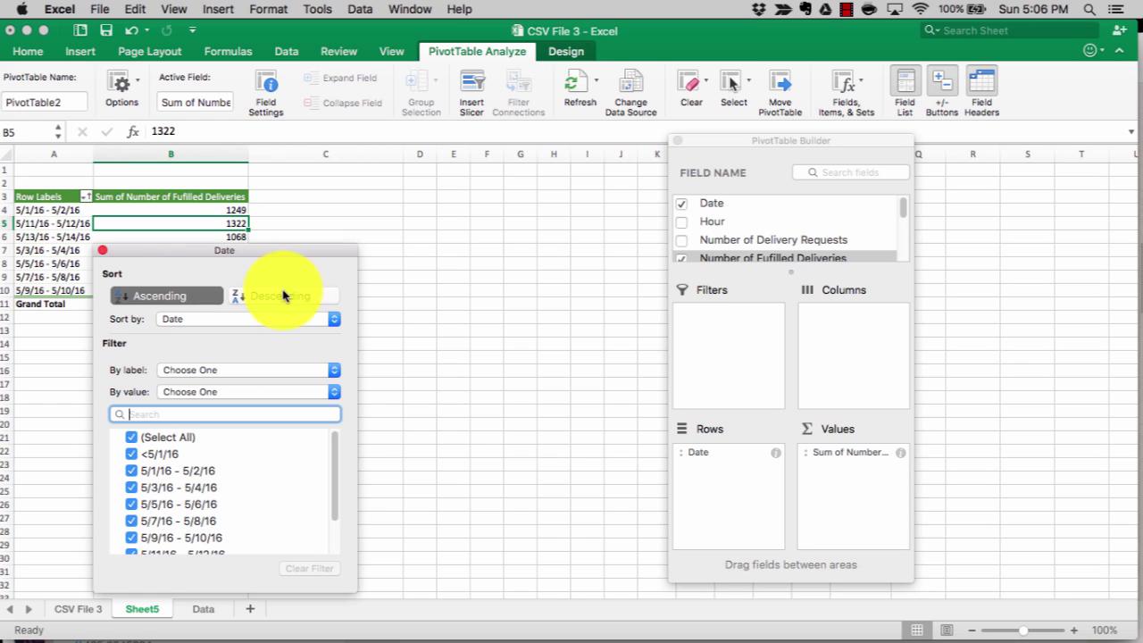
{"action": "left_click", "coordinate": [285, 299]}
{"action": "left_click", "coordinate": [157, 296]}
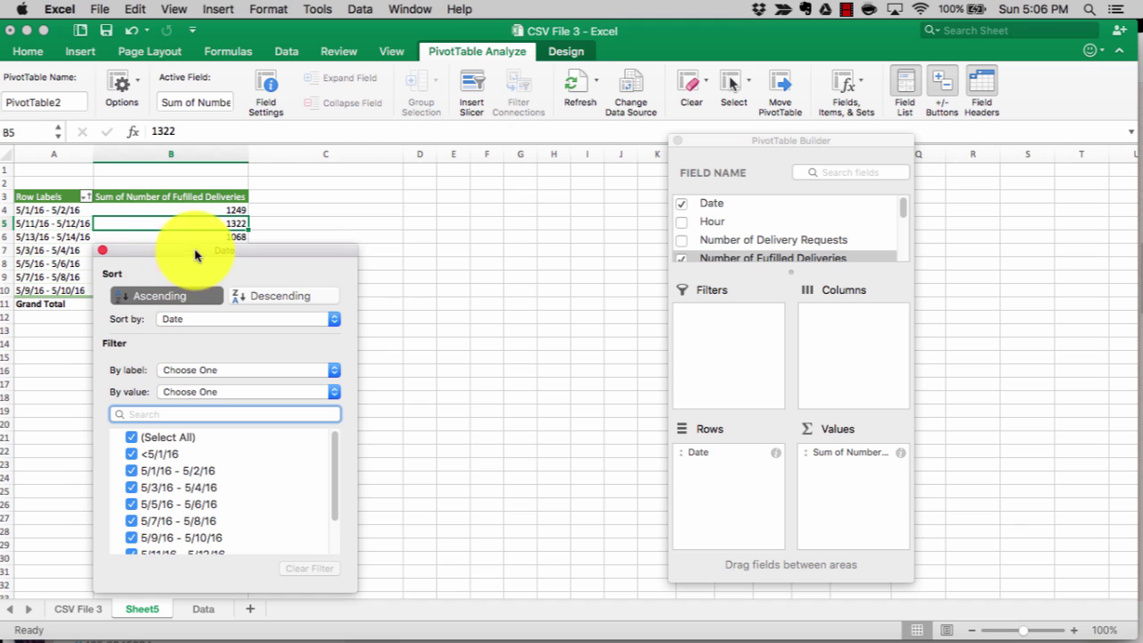
{"action": "left_click_drag", "start_coordinate": [201, 263], "coordinate": [382, 181]}
{"action": "left_click", "coordinate": [387, 218]}
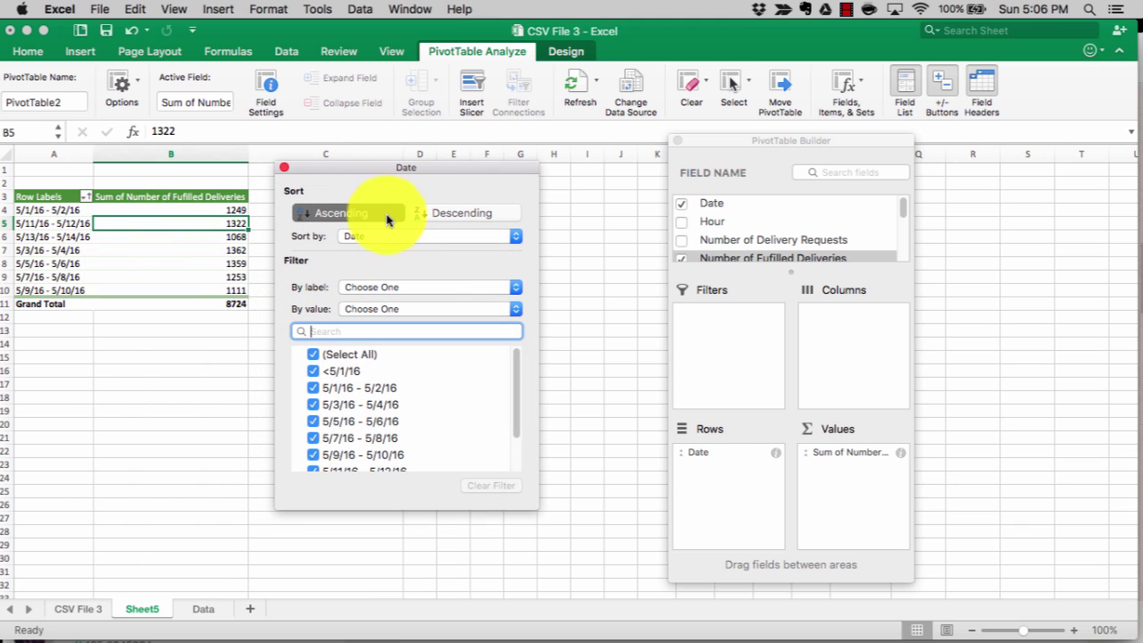
Step: Examine the summarize settings of the Sum of Number of Fufilled Deliveries column and dismiss them
{"action": "left_click", "coordinate": [230, 194]}
{"action": "double_click", "coordinate": [209, 197]}
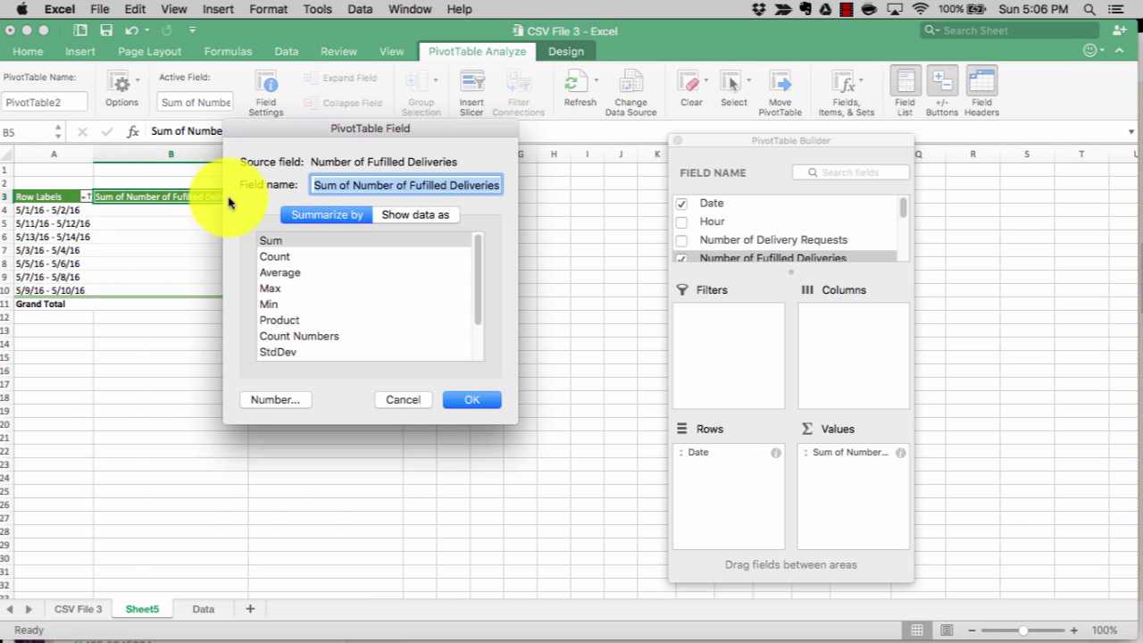
{"action": "left_click_drag", "start_coordinate": [351, 158], "coordinate": [412, 190]}
{"action": "left_click", "coordinate": [464, 428]}
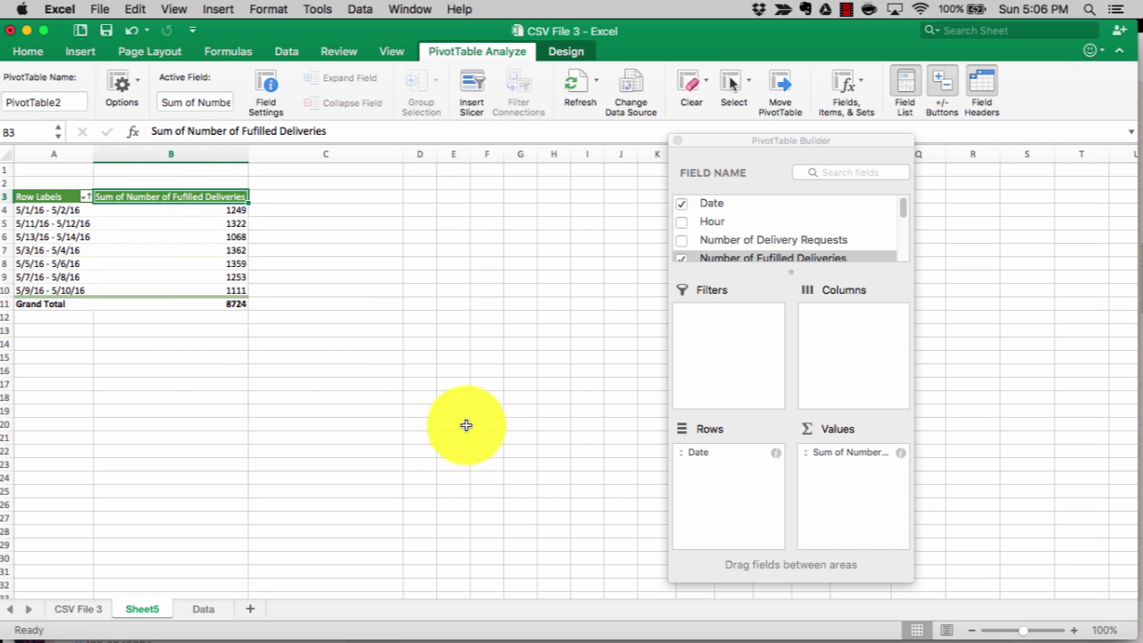
Step: Review the sort and filter options of the Date row labels and close them
{"action": "left_click_drag", "start_coordinate": [190, 187], "coordinate": [92, 198]}
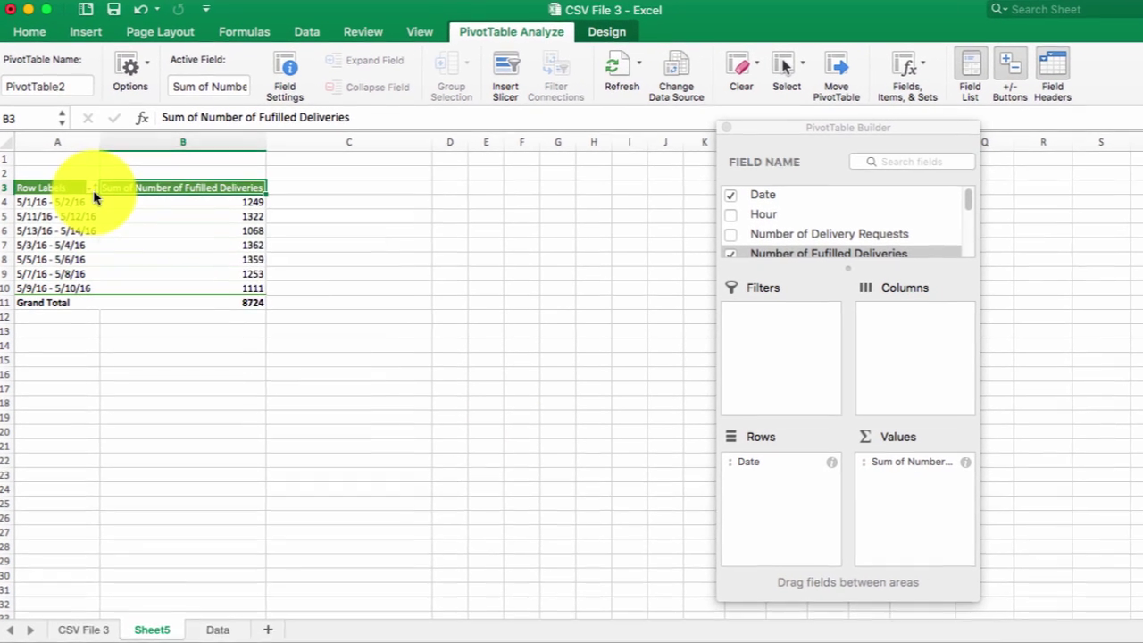
{"action": "left_click", "coordinate": [86, 194]}
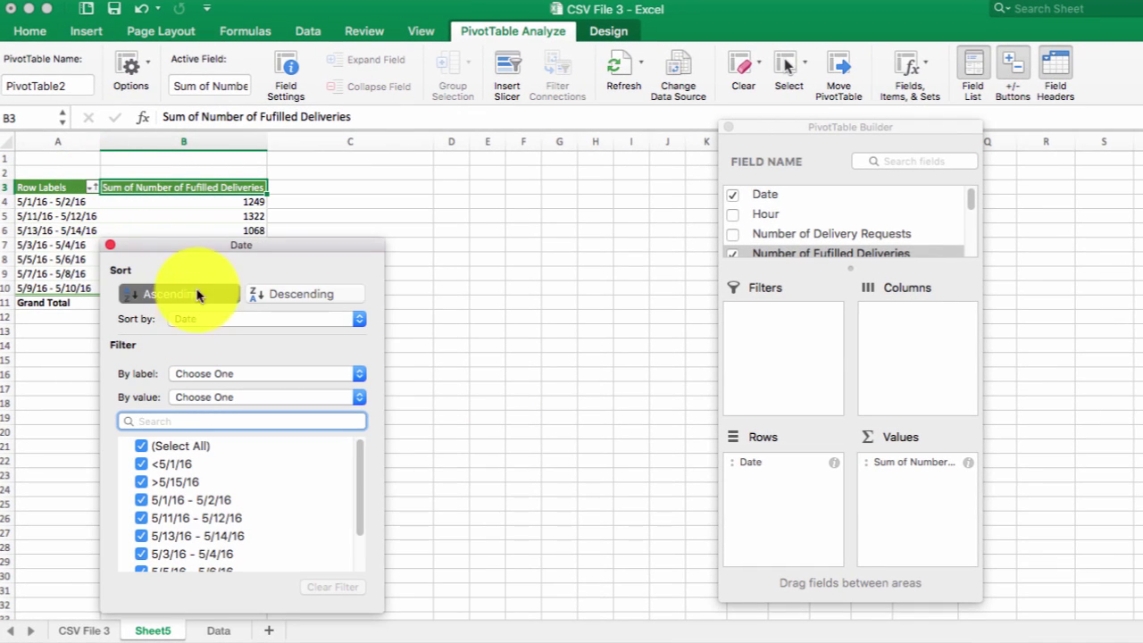
{"action": "left_click", "coordinate": [190, 295]}
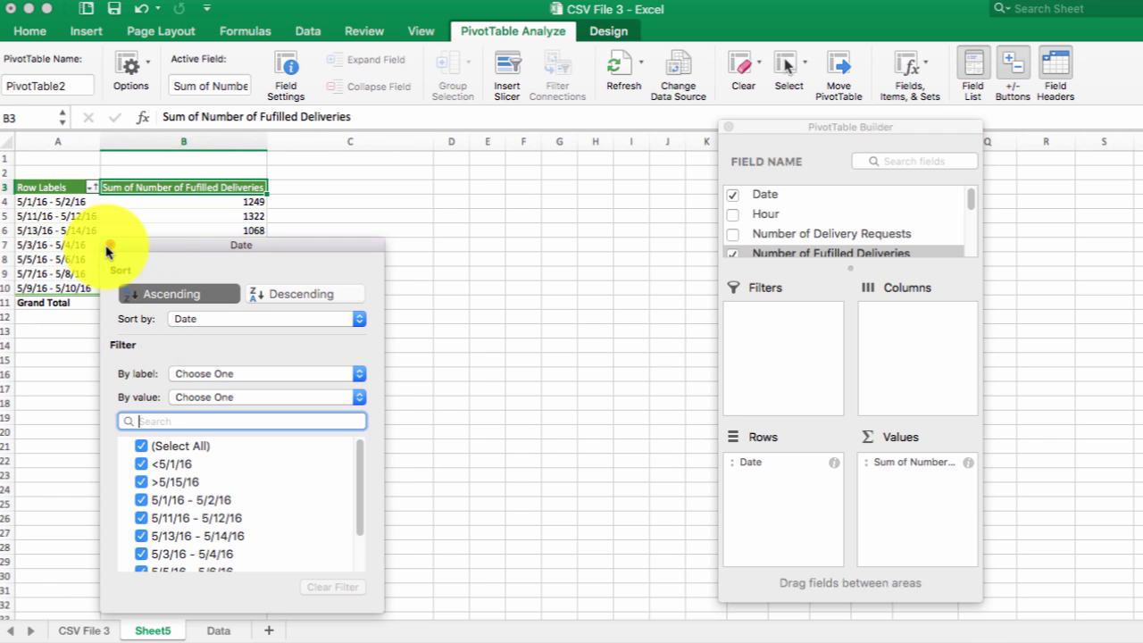
{"action": "left_click", "coordinate": [132, 191]}
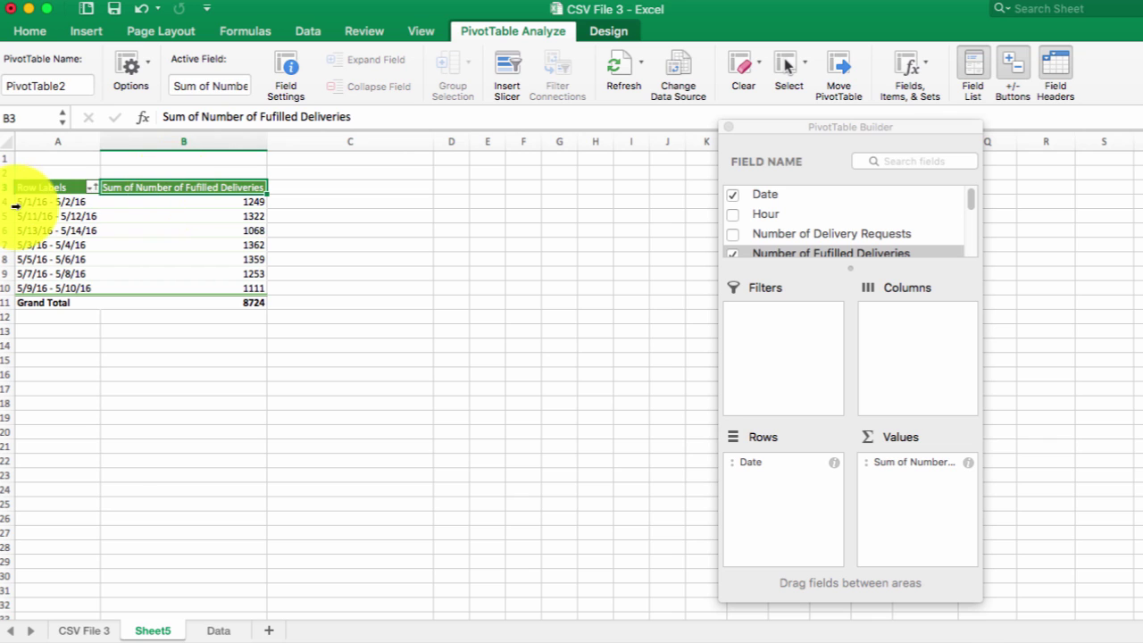
Step: Sort the PivotTable rows by the Sum of Number of Fufilled Deliveries values in ascending order
{"action": "left_click", "coordinate": [306, 31]}
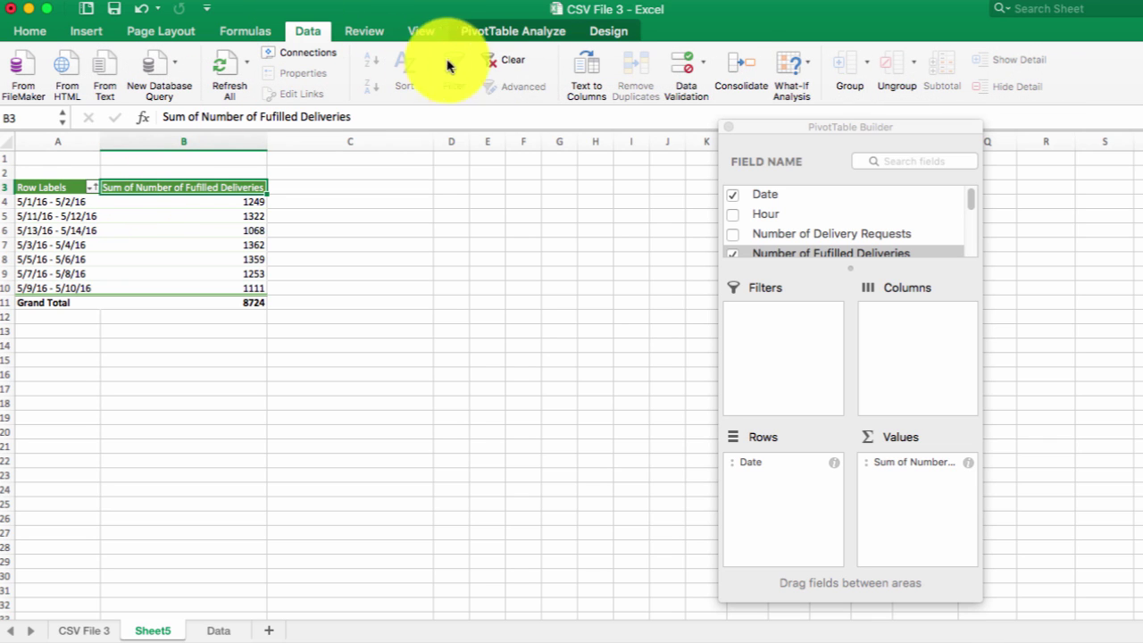
{"action": "left_click", "coordinate": [256, 201]}
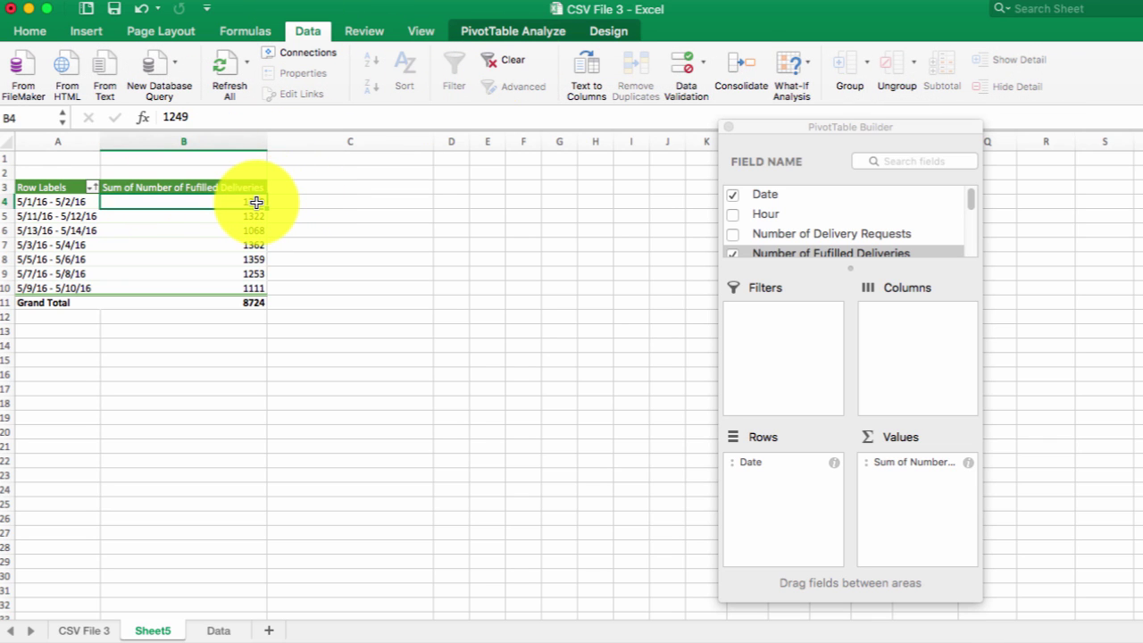
{"action": "left_click", "coordinate": [402, 64]}
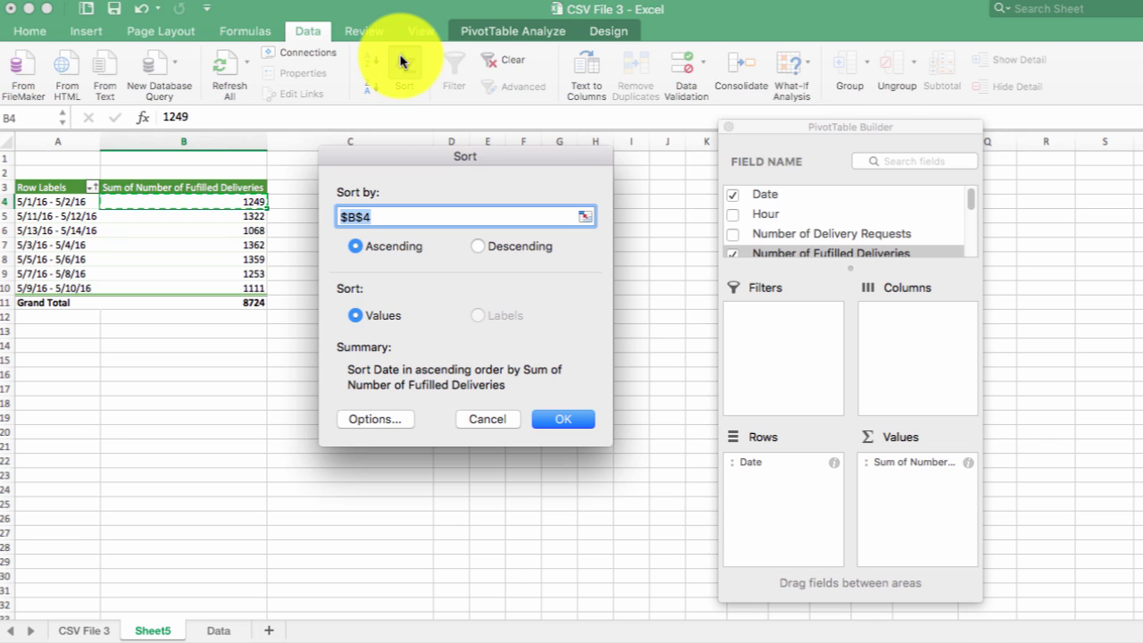
{"action": "left_click", "coordinate": [542, 418]}
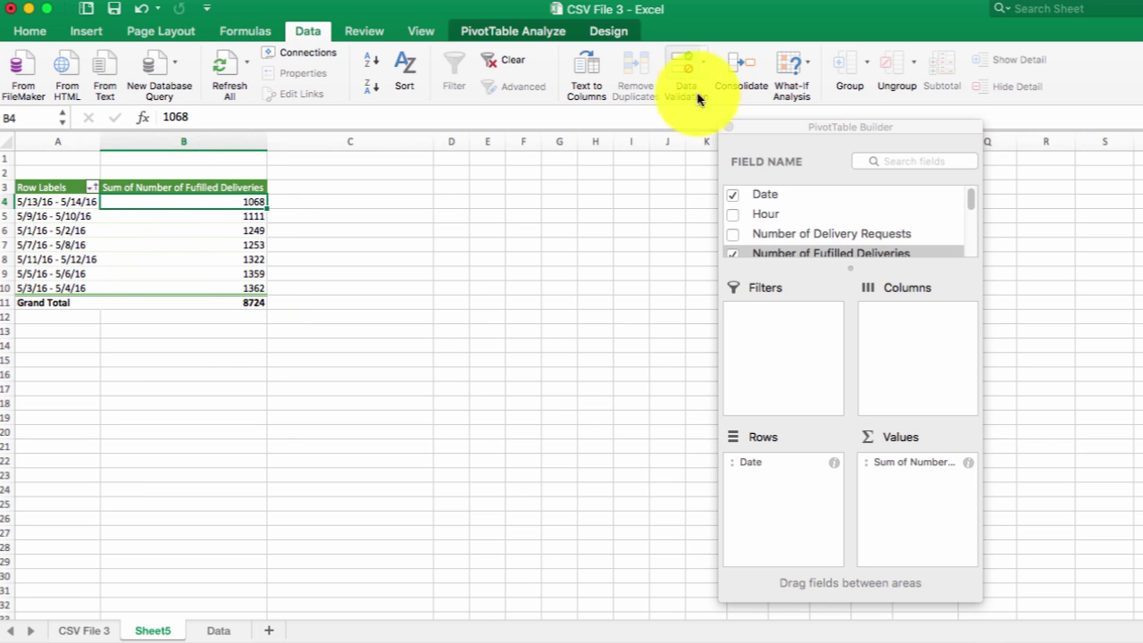
Step: Move the PivotTable Builder off the ribbon, close it and select an empty cell outside the PivotTable
{"action": "left_click_drag", "start_coordinate": [798, 125], "coordinate": [446, 65]}
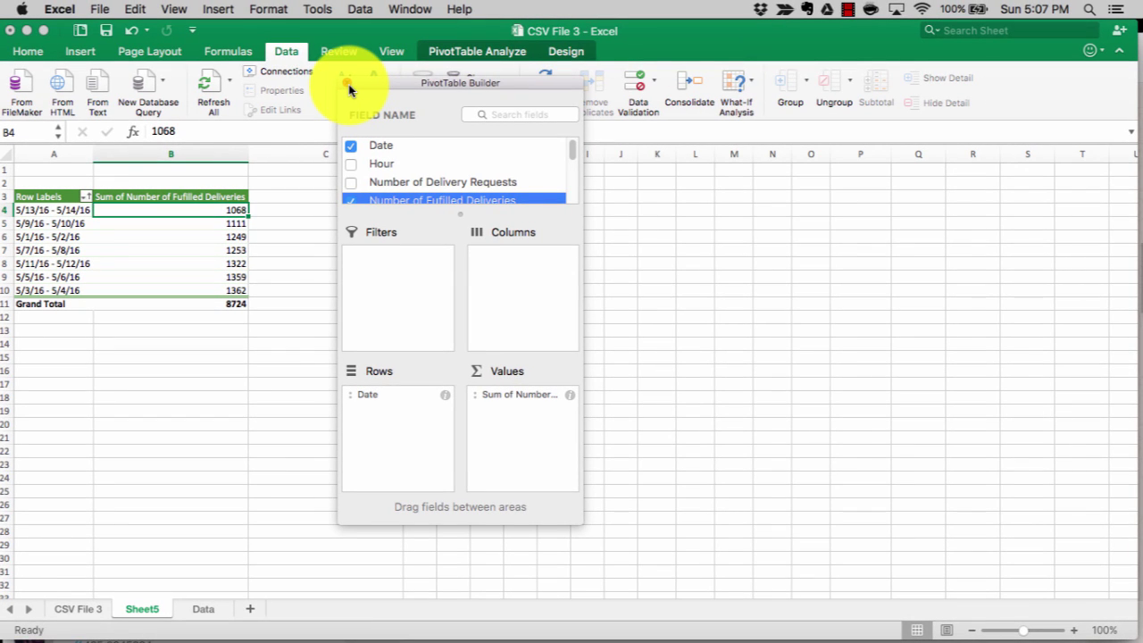
{"action": "left_click_drag", "start_coordinate": [408, 89], "coordinate": [572, 134]}
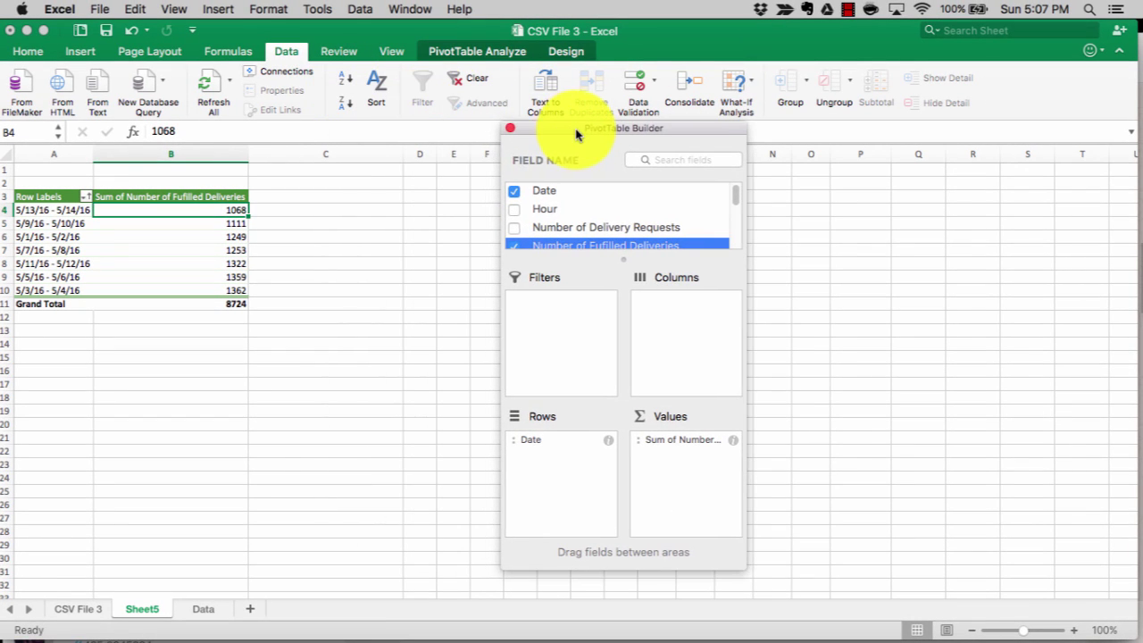
{"action": "left_click", "coordinate": [510, 128]}
{"action": "left_click", "coordinate": [444, 246]}
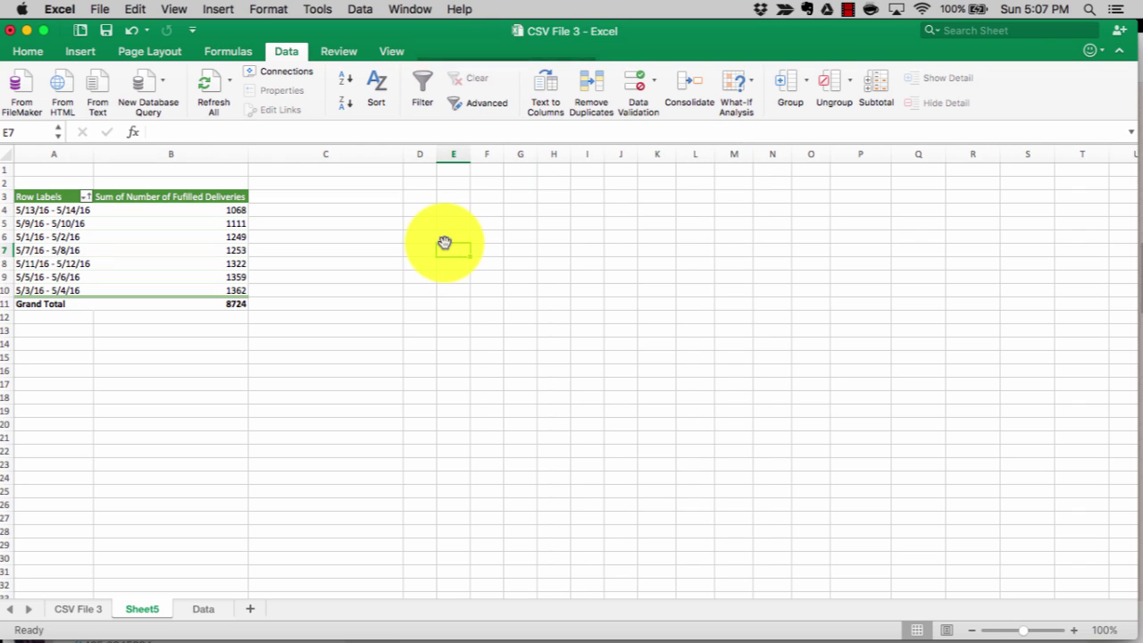
{"action": "left_click", "coordinate": [753, 88]}
{"action": "left_click", "coordinate": [581, 325]}
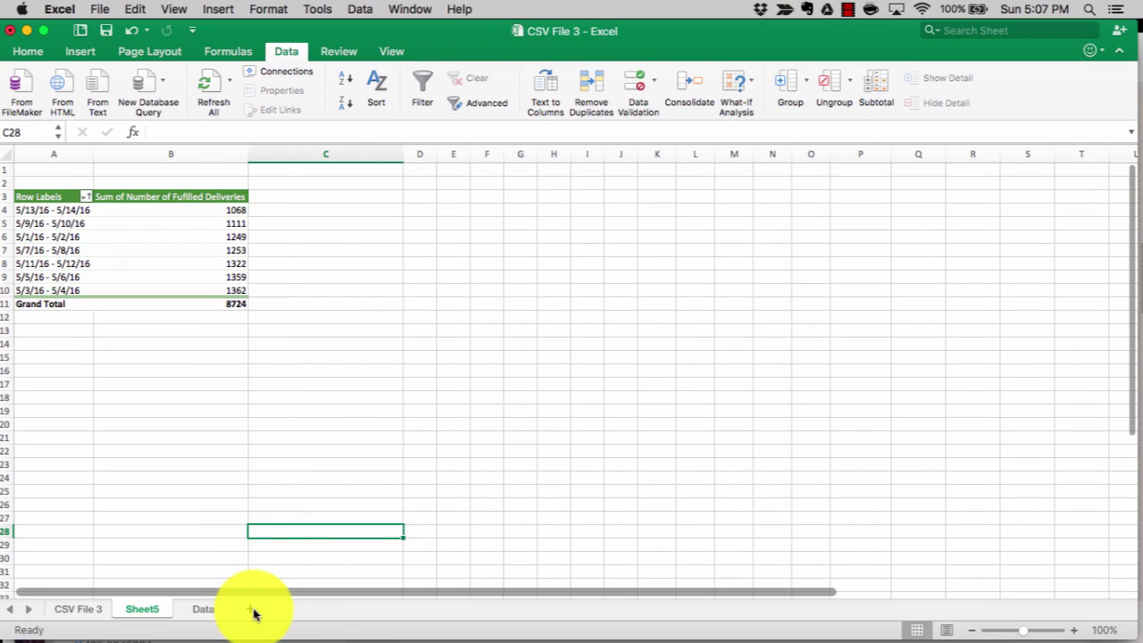
Step: Add a new worksheet and enter the headers "a" in B3 and "b" in C3
{"action": "left_click", "coordinate": [255, 609]}
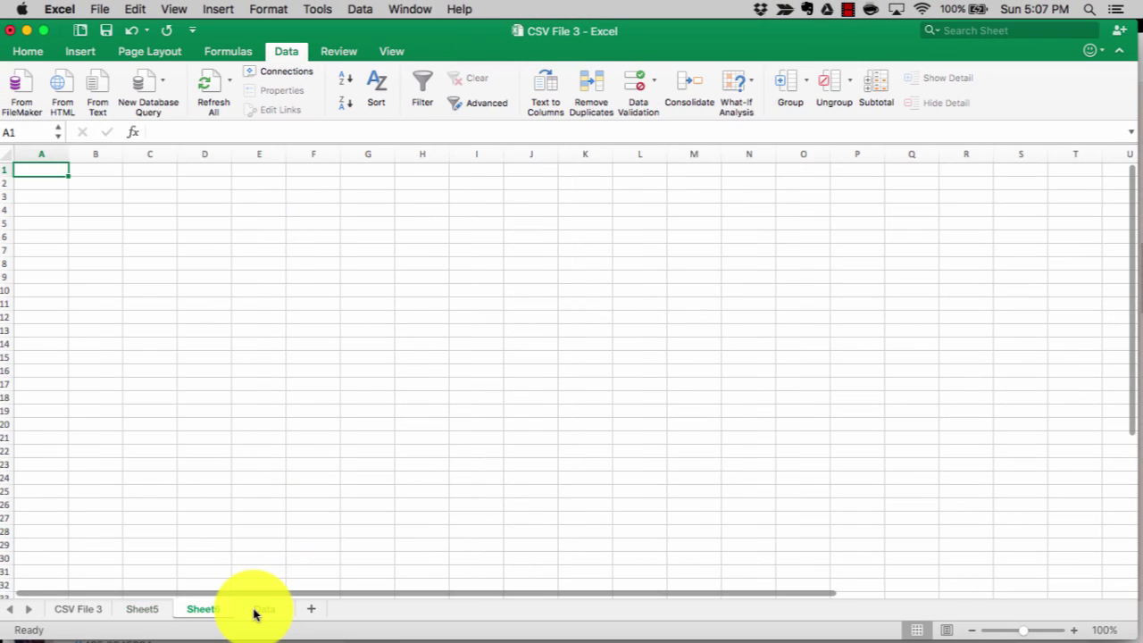
{"action": "left_click", "coordinate": [108, 194]}
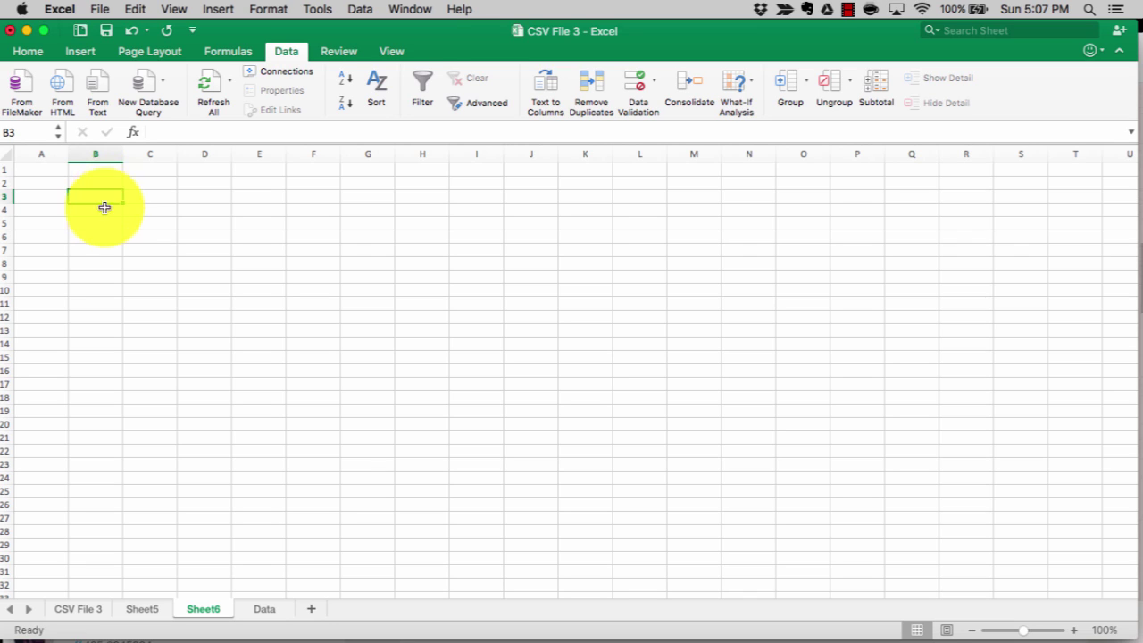
{"action": "double_click", "coordinate": [95, 205]}
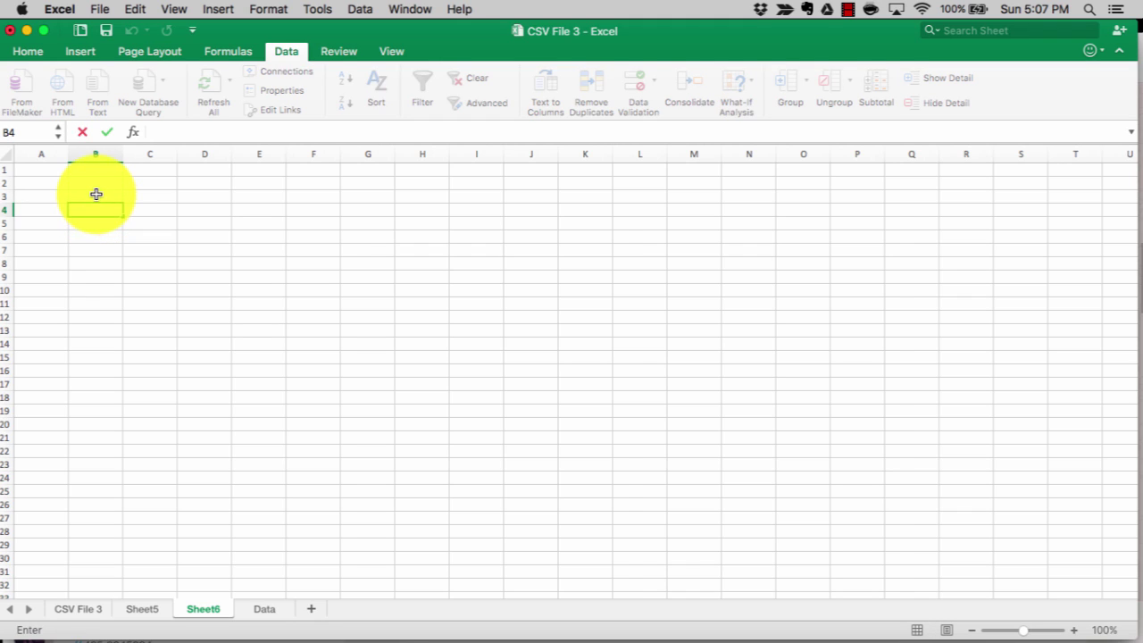
{"action": "left_click", "coordinate": [98, 195]}
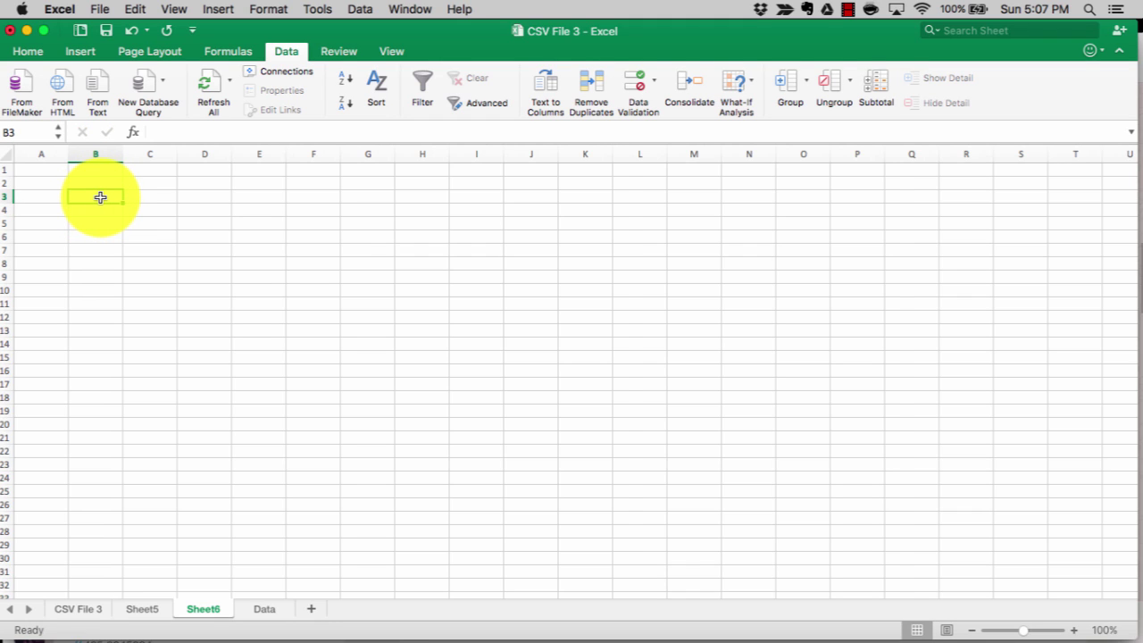
{"action": "double_click", "coordinate": [100, 197]}
{"action": "type", "text": "a"}
{"action": "key", "text": "Tab"}
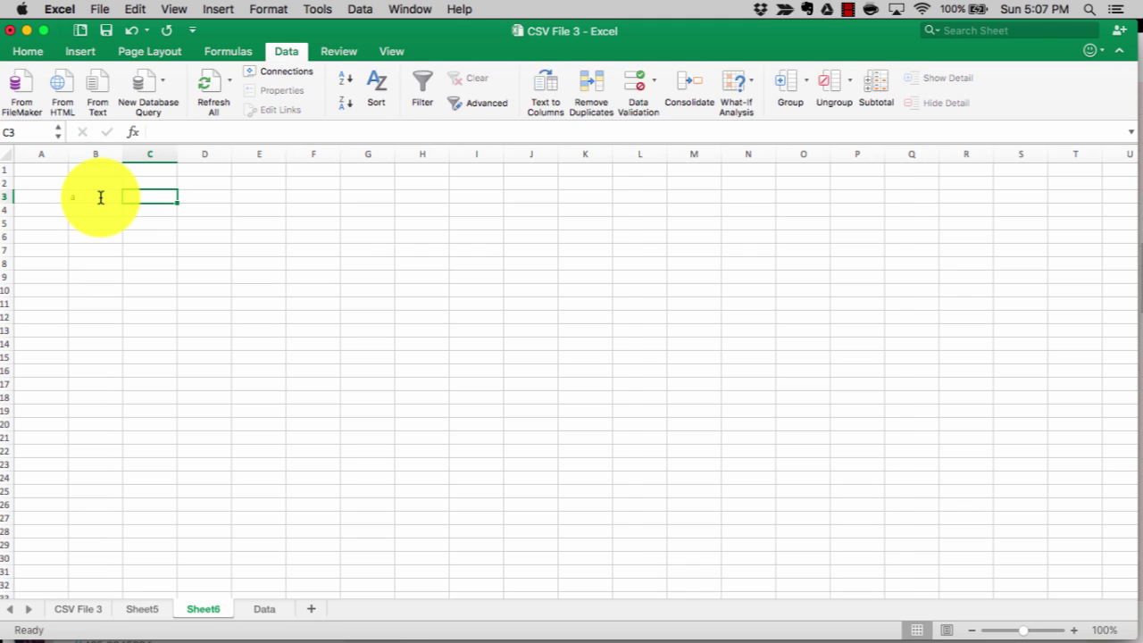
{"action": "type", "text": "b"}
{"action": "key", "text": "Tab"}
{"action": "key", "text": "Return"}
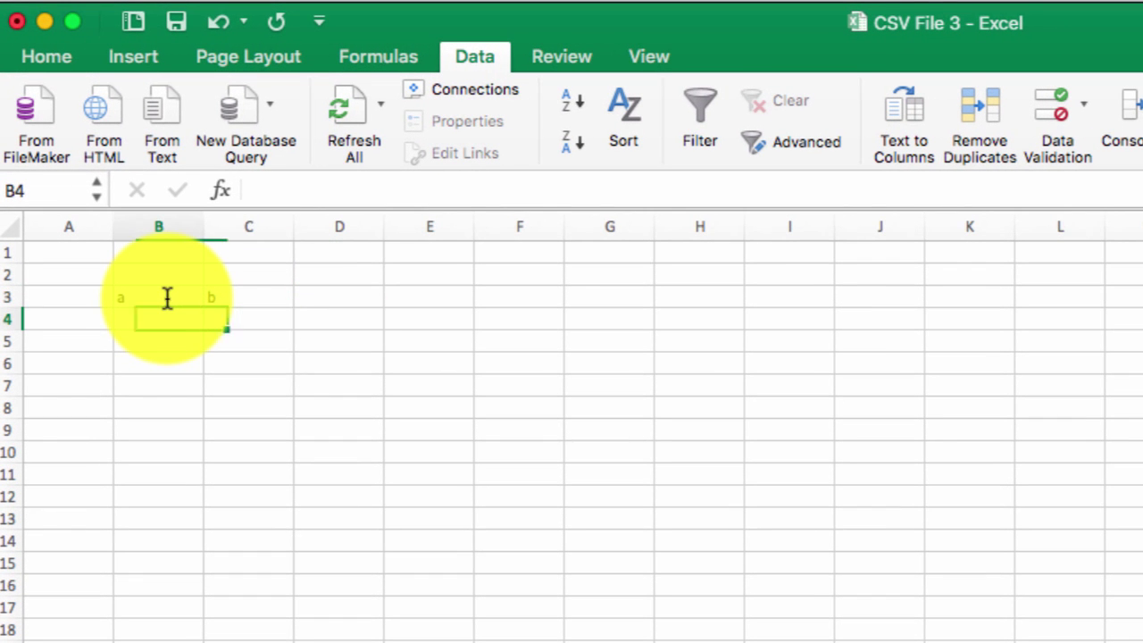
Step: Enter the header "a + b" in cell D3
{"action": "key", "text": "Right"}
{"action": "key", "text": "Up"}
{"action": "key", "text": "Right"}
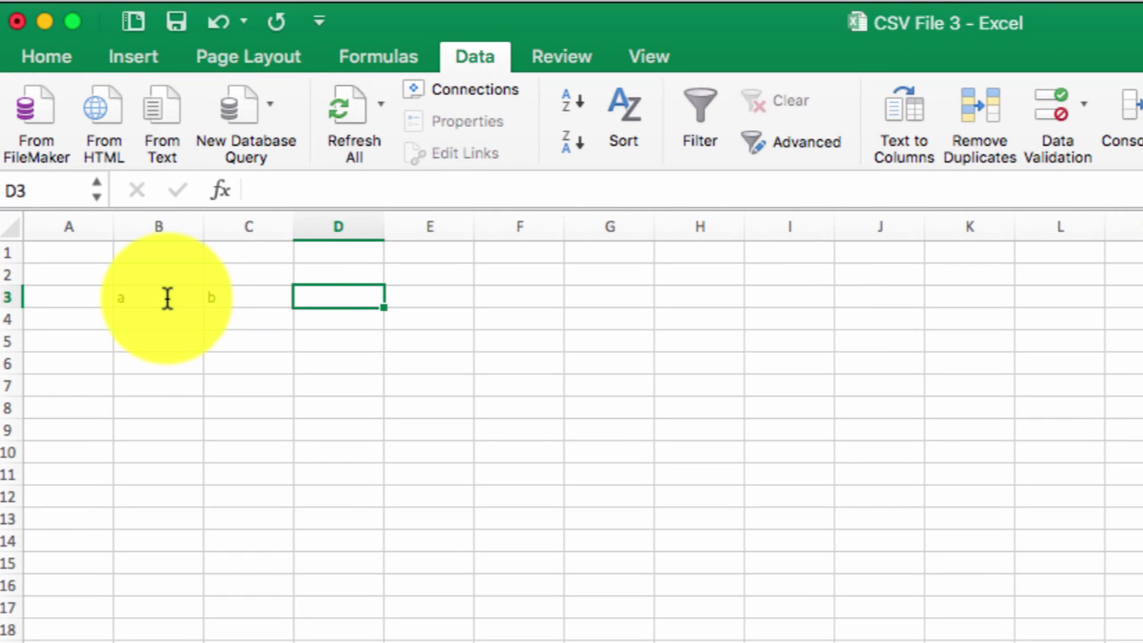
{"action": "type", "text": "a + b"}
{"action": "key", "text": "Return"}
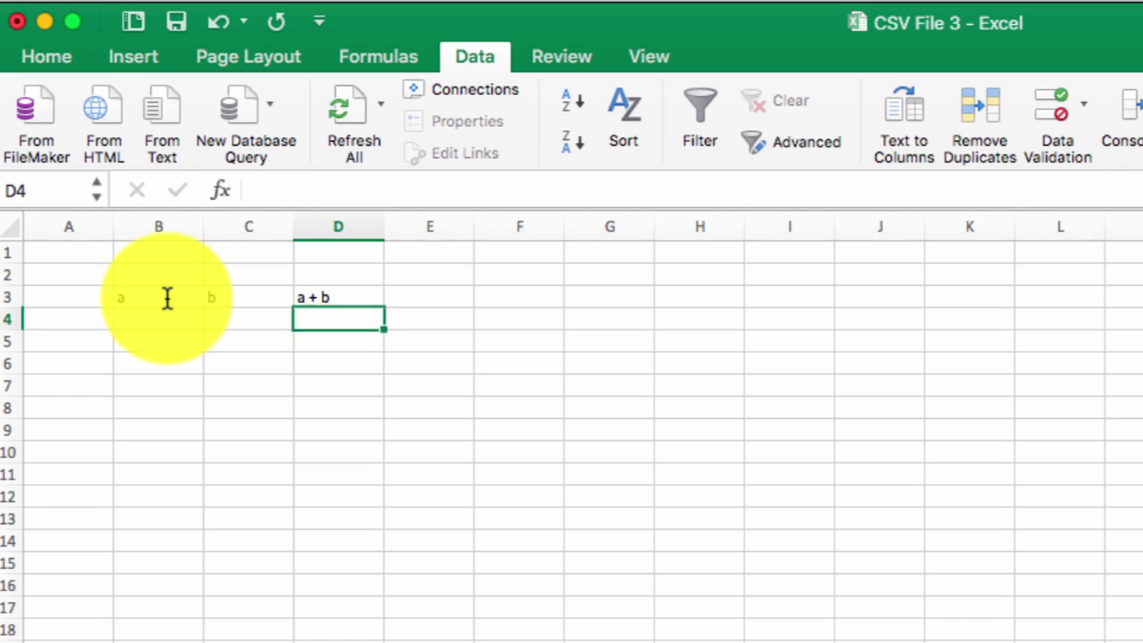
Step: Enter the formula =B4+C4 in cell D4 to add the two input cells
{"action": "key", "text": "Up"}
{"action": "key", "text": "Down"}
{"action": "key", "text": "Left"}
{"action": "key", "text": "Left"}
{"action": "key", "text": "Right"}
{"action": "key", "text": "Right"}
{"action": "type", "text": "="}
{"action": "key", "text": "Left"}
{"action": "key", "text": "Left"}
{"action": "type", "text": "_"}
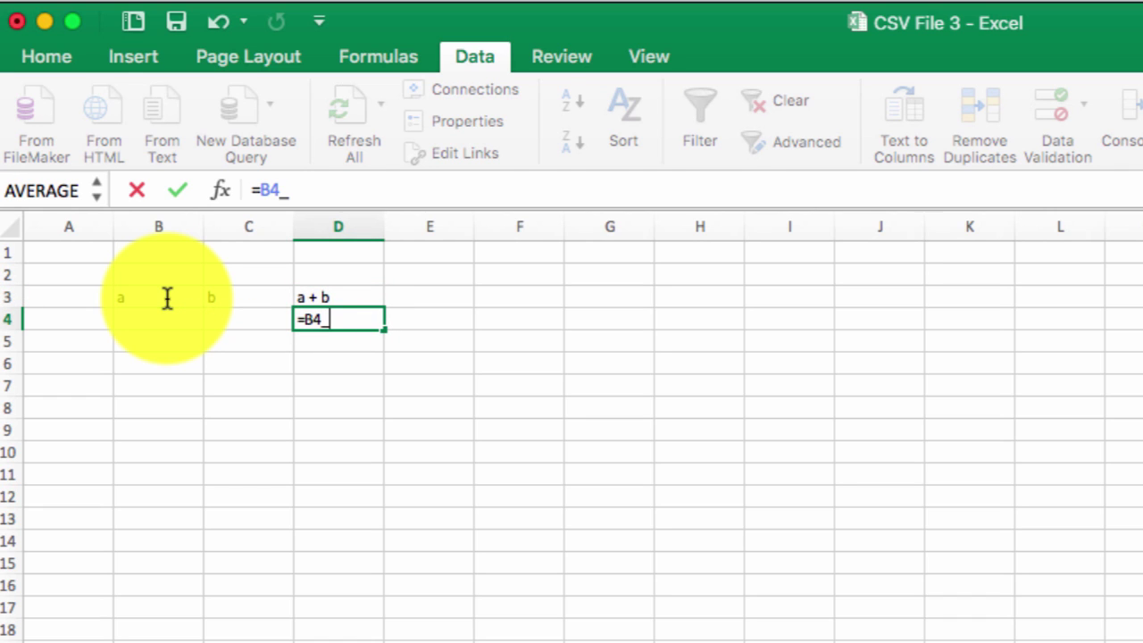
{"action": "key", "text": "BackSpace"}
{"action": "type", "text": "+"}
{"action": "key", "text": "Left"}
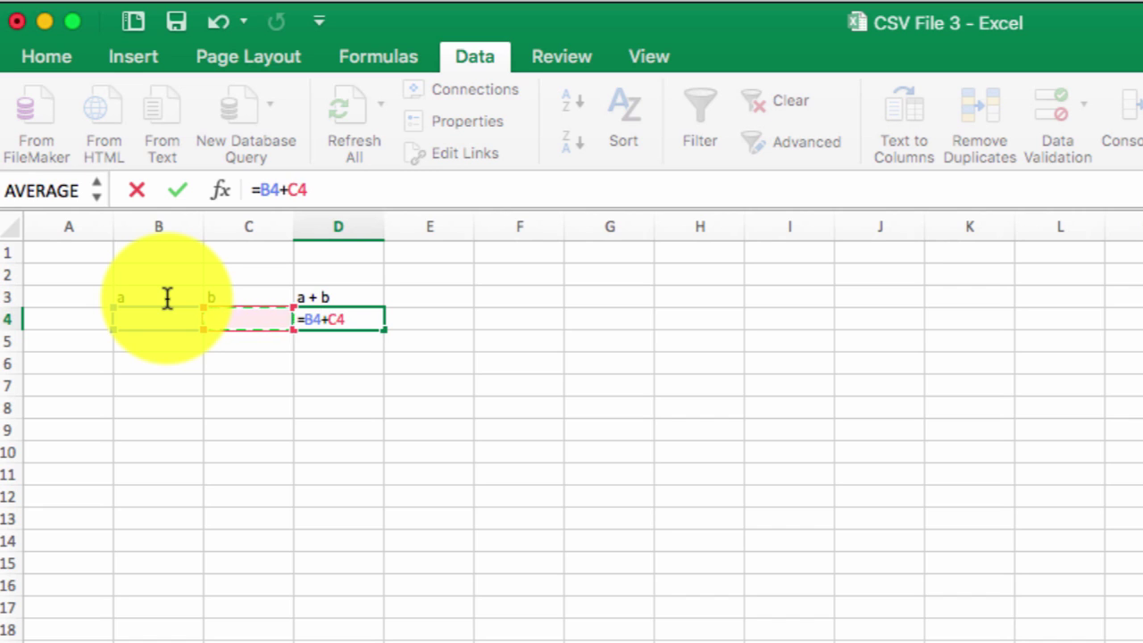
{"action": "key", "text": "Return"}
Step: Enter 10 in B4 and 40 in C4 as the values for a and b
{"action": "key", "text": "Up"}
{"action": "key", "text": "Left"}
{"action": "key", "text": "Left"}
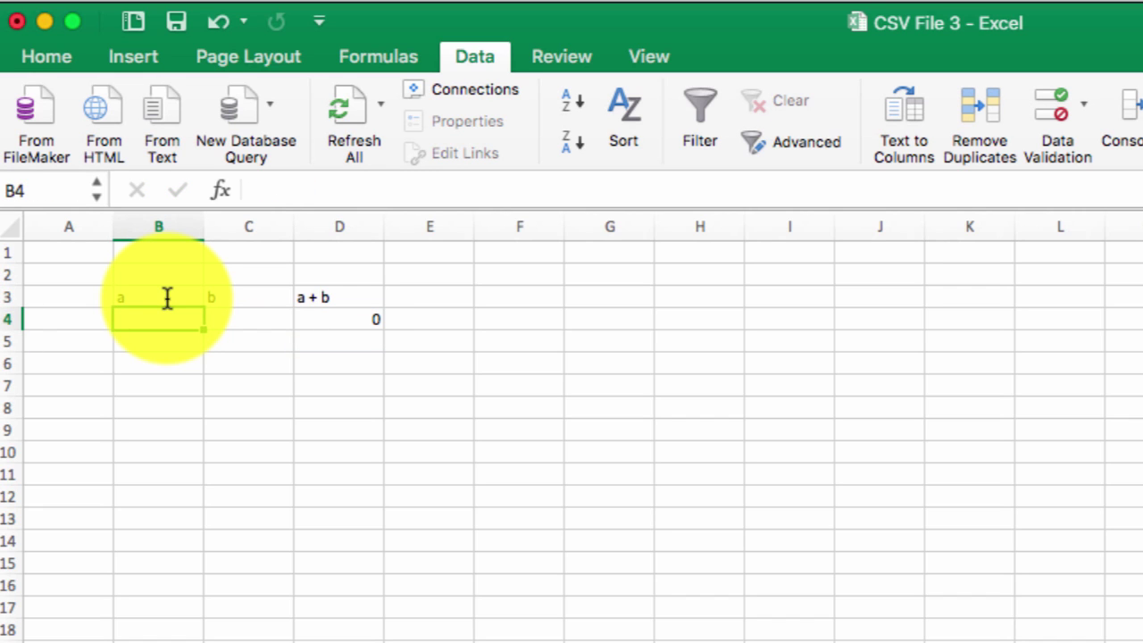
{"action": "type", "text": "10"}
{"action": "key", "text": "Tab"}
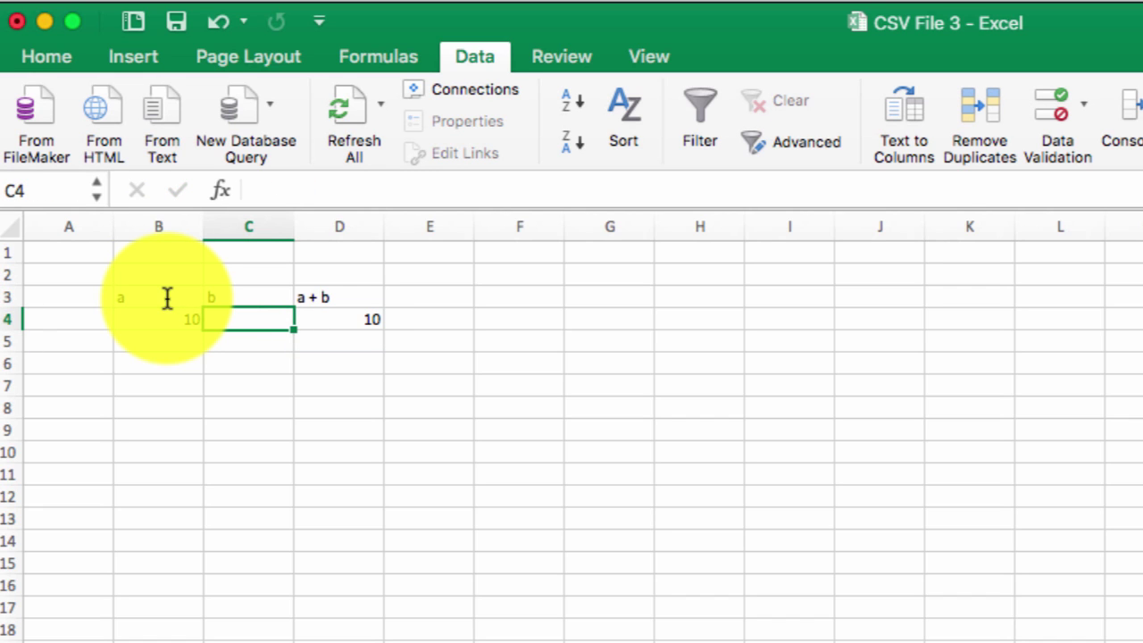
{"action": "type", "text": "40"}
{"action": "key", "text": "Return"}
{"action": "key", "text": "Up"}
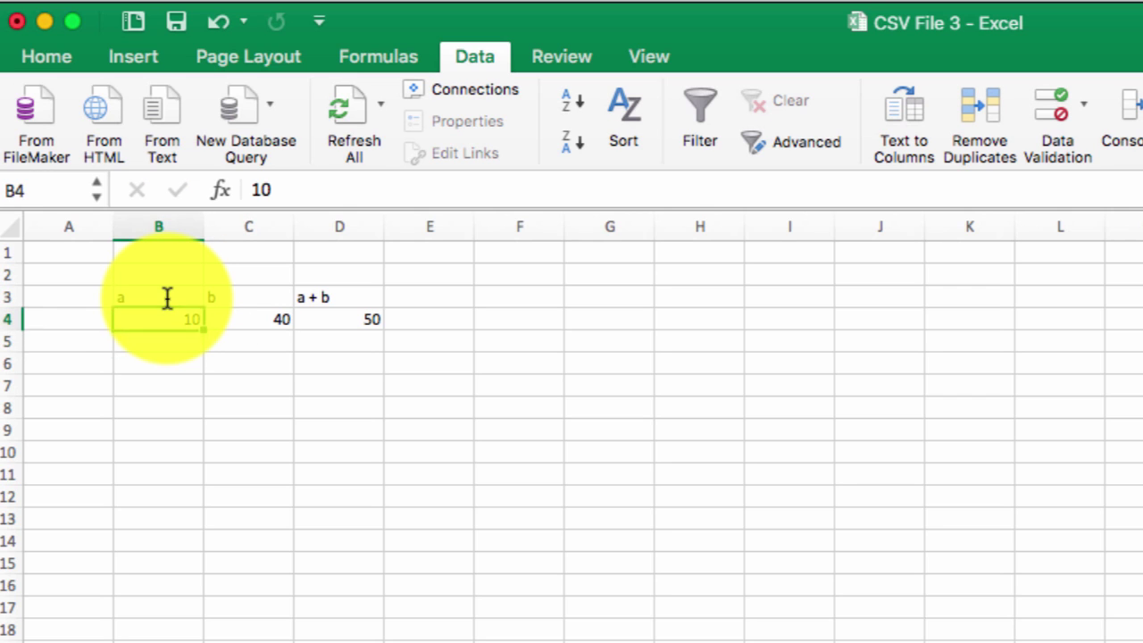
{"action": "key", "text": "Right"}
{"action": "key", "text": "Right"}
{"action": "key", "text": "Down"}
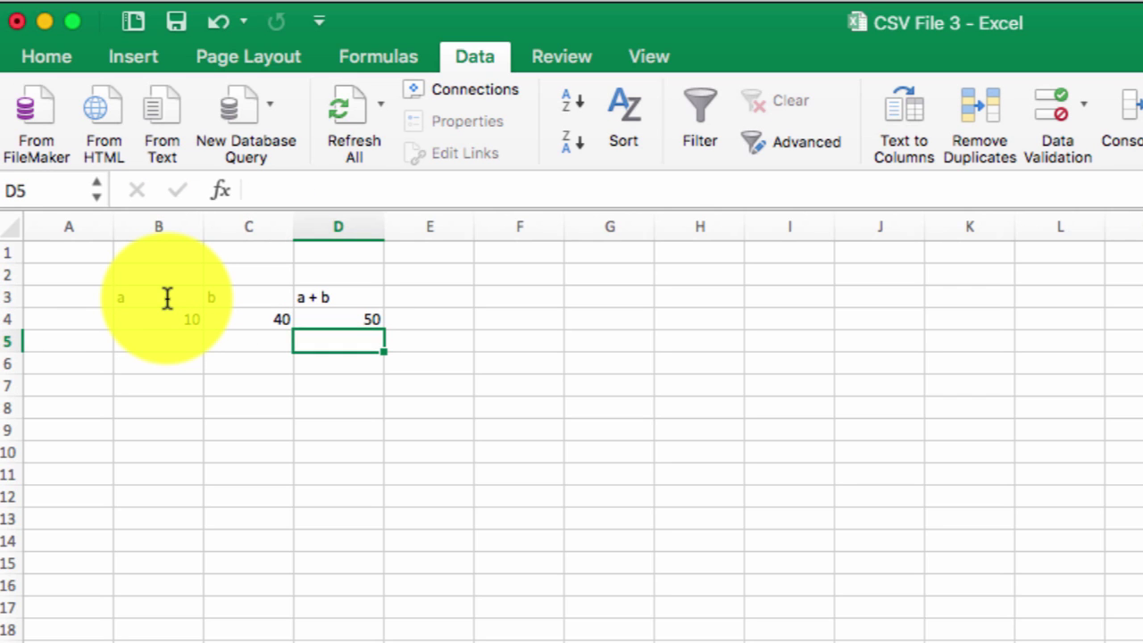
{"action": "key", "text": "Up"}
{"action": "key", "text": "Left"}
{"action": "key", "text": "Left"}
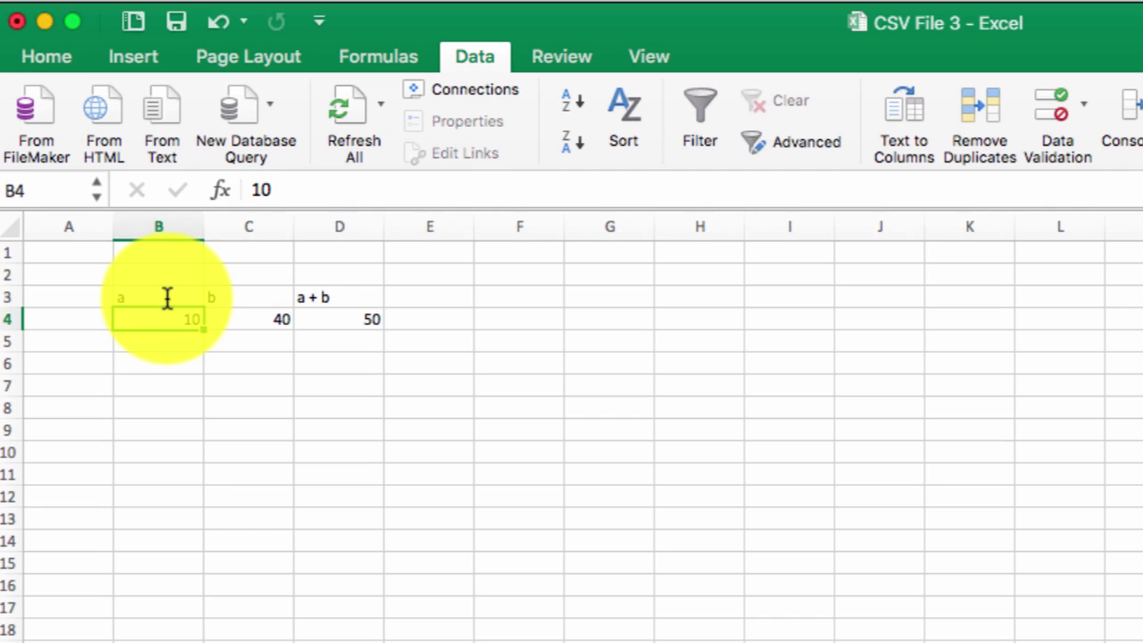
{"action": "key", "text": "Down"}
{"action": "key", "text": "Up"}
Step: Overwrite the formula in D4 with the fixed value 300 and undo the change
{"action": "key", "text": "Right"}
{"action": "key", "text": "Right"}
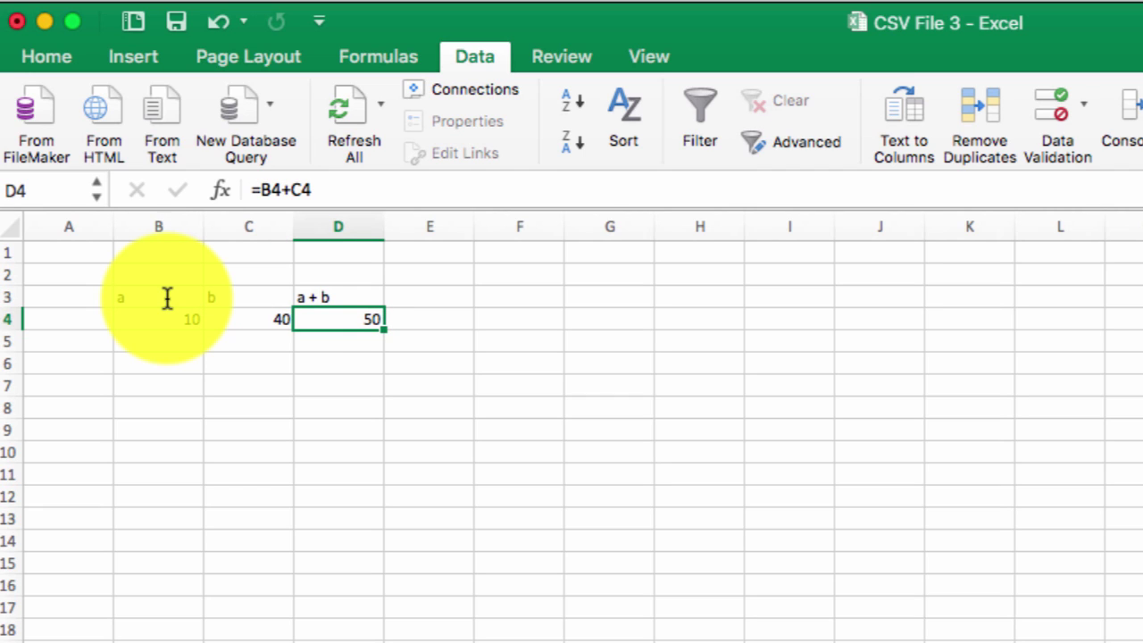
{"action": "type", "text": "300"}
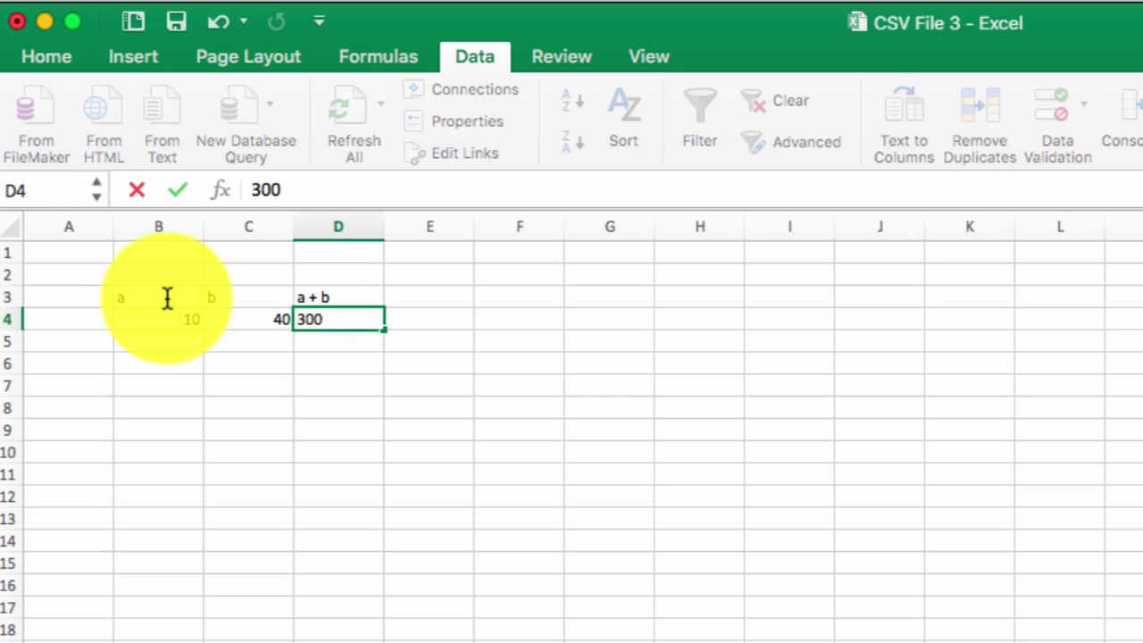
{"action": "key", "text": "Return"}
{"action": "key", "text": "Up"}
{"action": "key", "text": "super+z"}
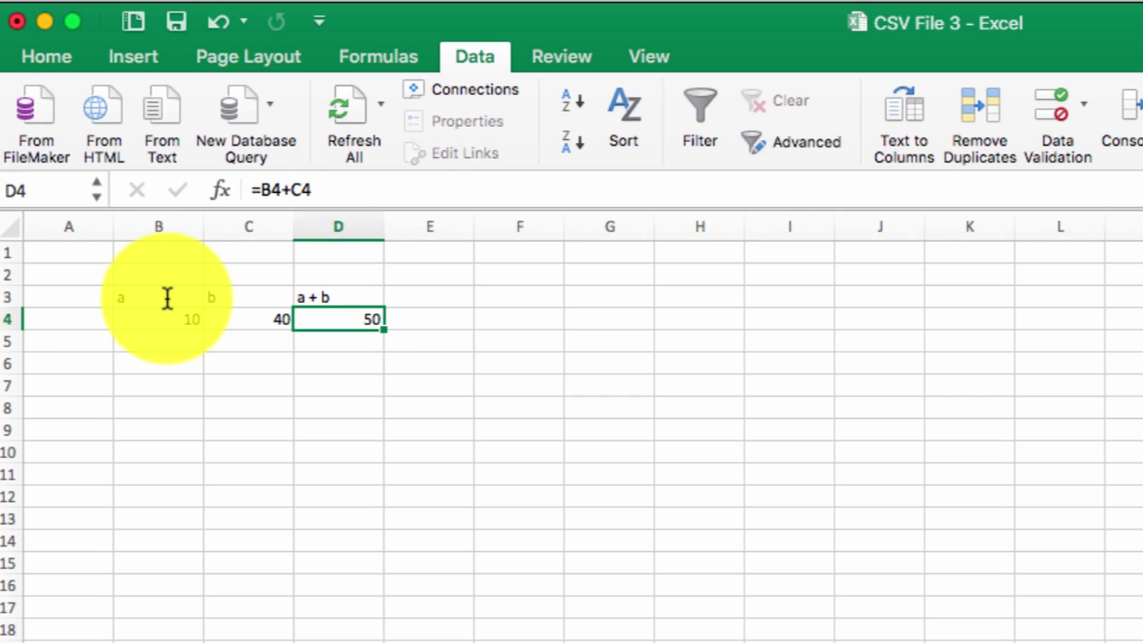
{"action": "key", "text": "Return"}
{"action": "key", "text": "Up"}
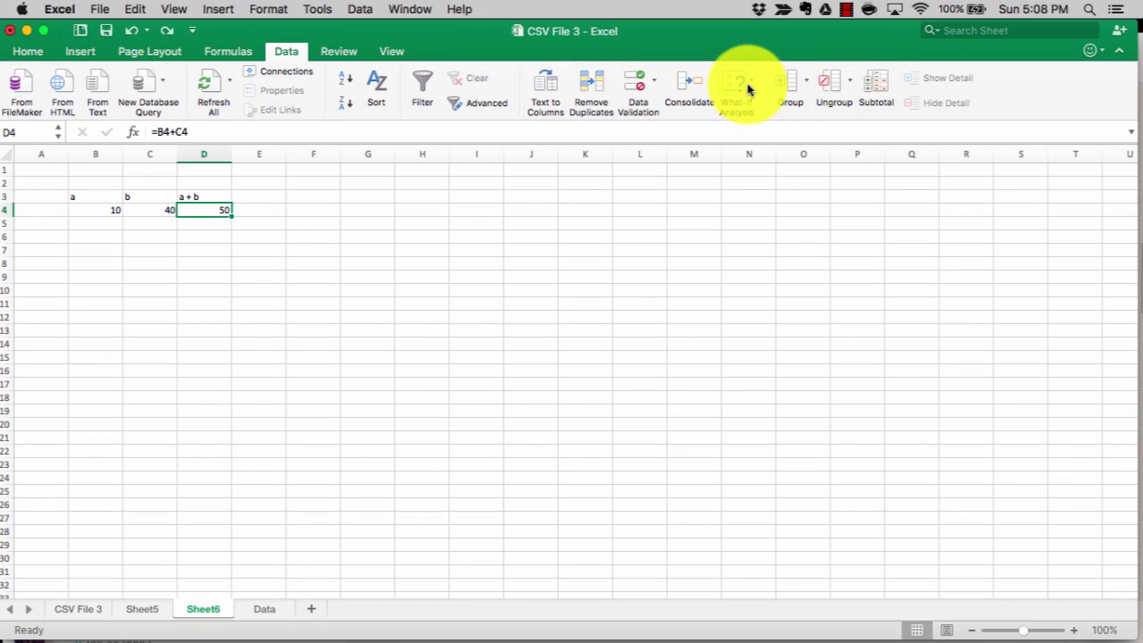
Step: Run Goal Seek to bring cell D4 to 300 by changing cell B4, and keep the solution
{"action": "left_click", "coordinate": [748, 88]}
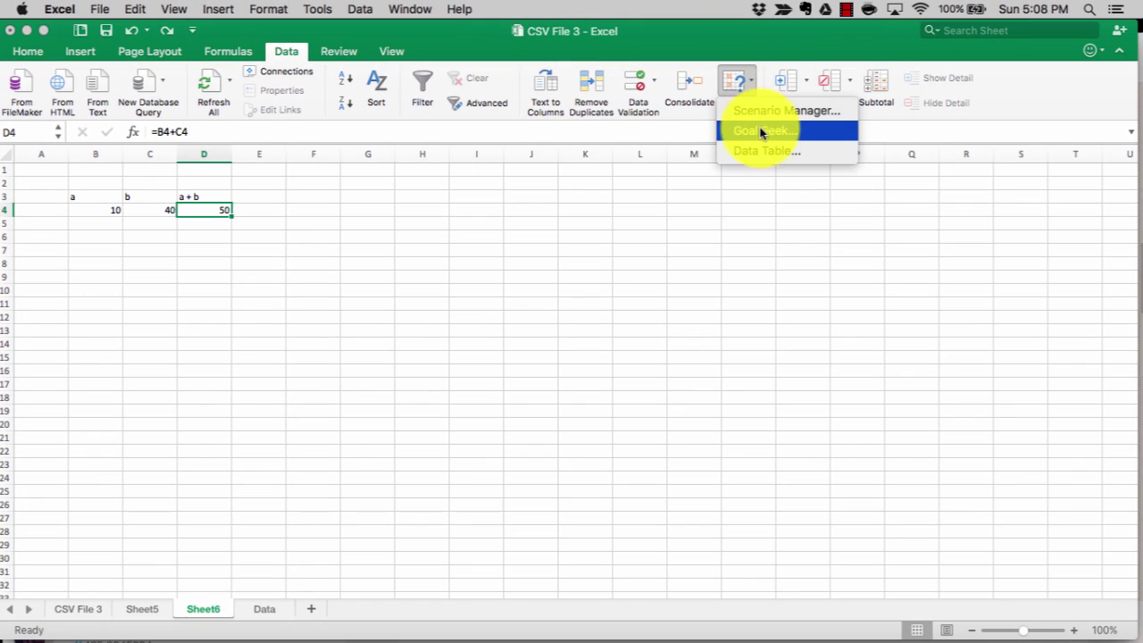
{"action": "left_click", "coordinate": [761, 131]}
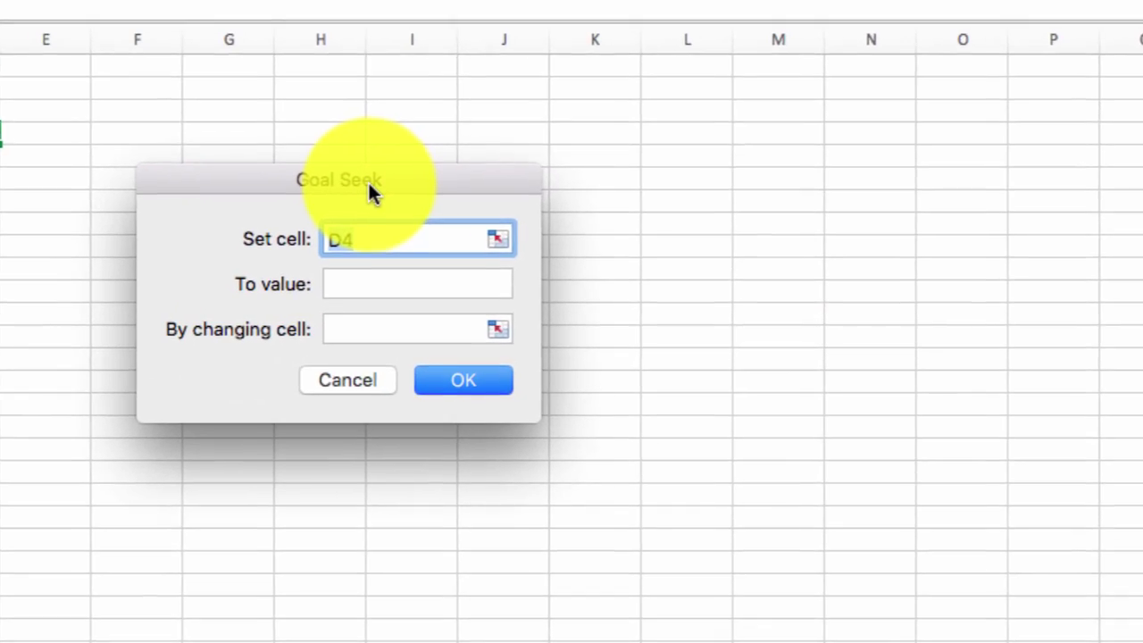
{"action": "left_click", "coordinate": [9, 125]}
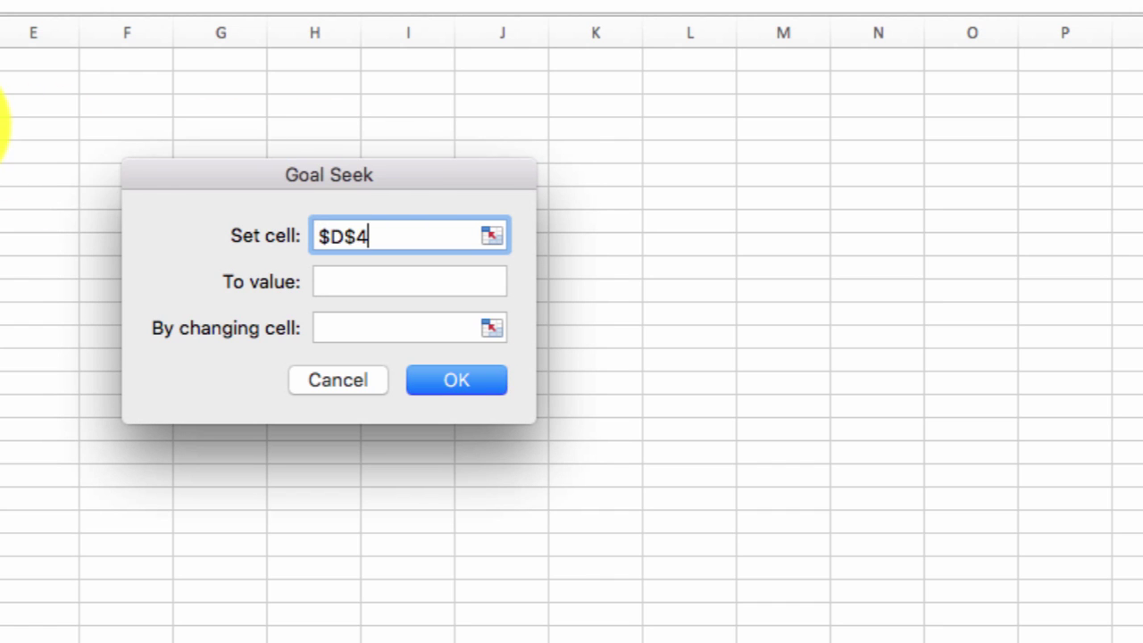
{"action": "left_click", "coordinate": [353, 271]}
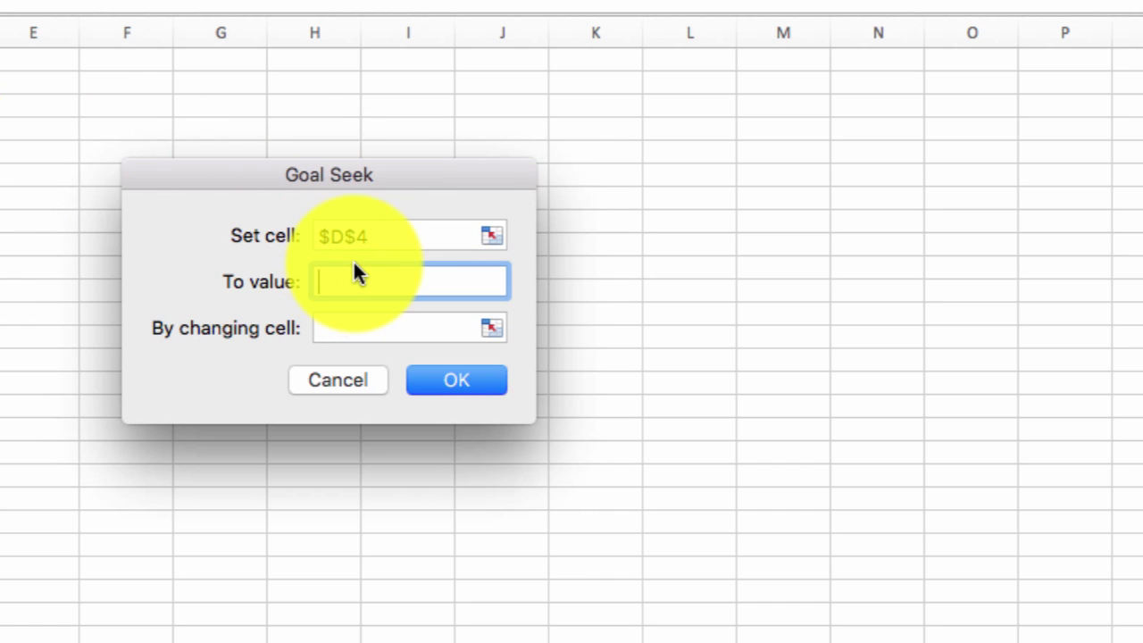
{"action": "type", "text": "300"}
{"action": "key", "text": "Tab"}
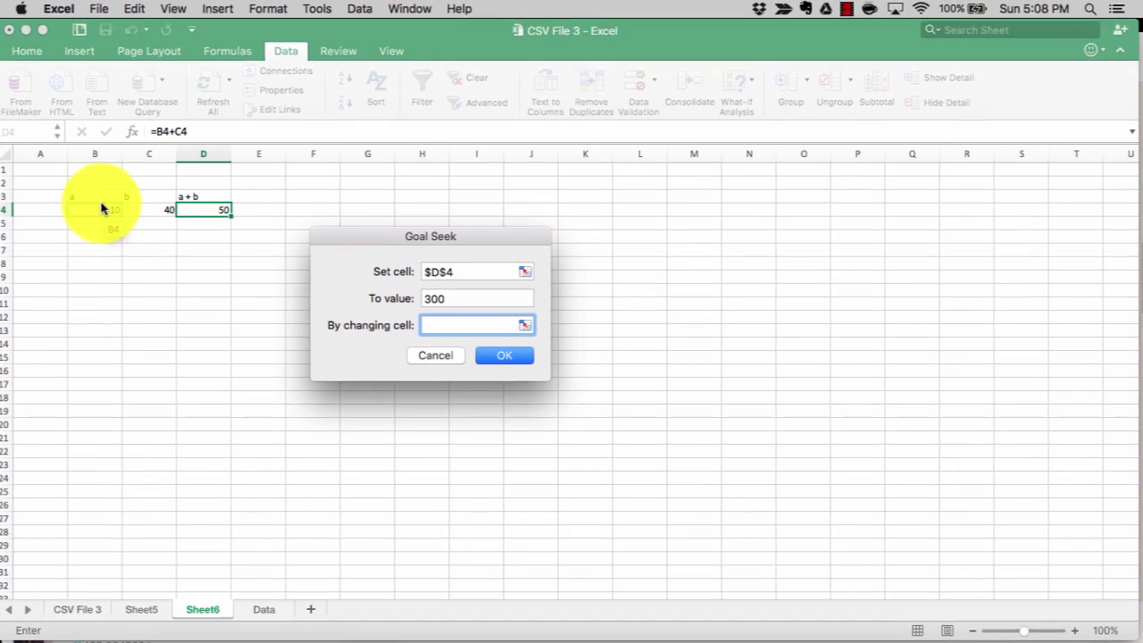
{"action": "left_click", "coordinate": [102, 209]}
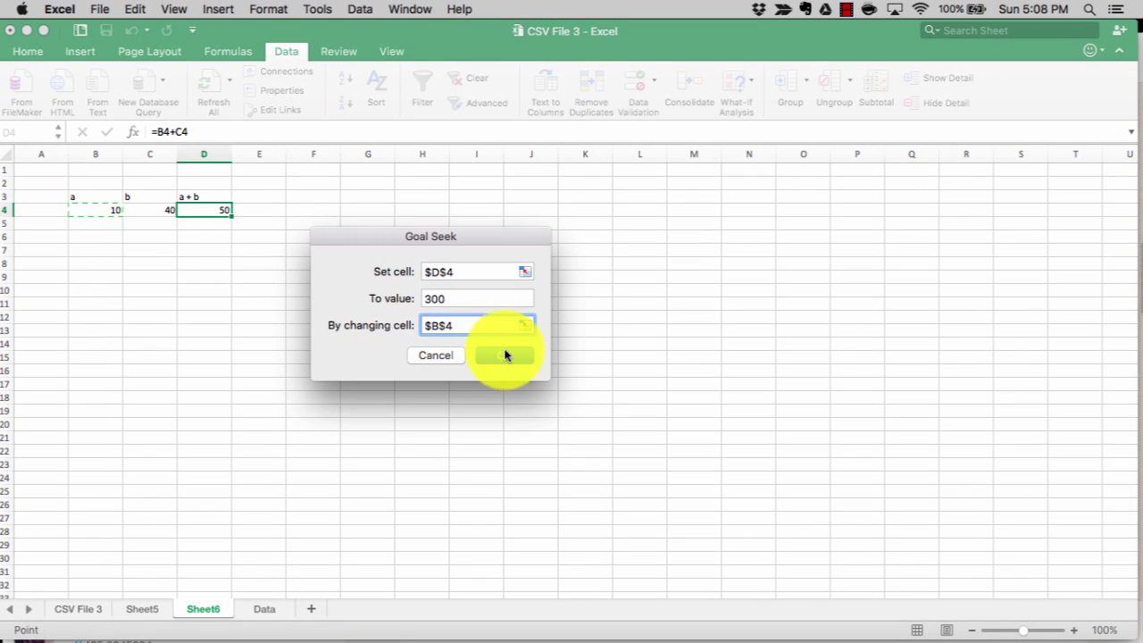
{"action": "left_click", "coordinate": [478, 369]}
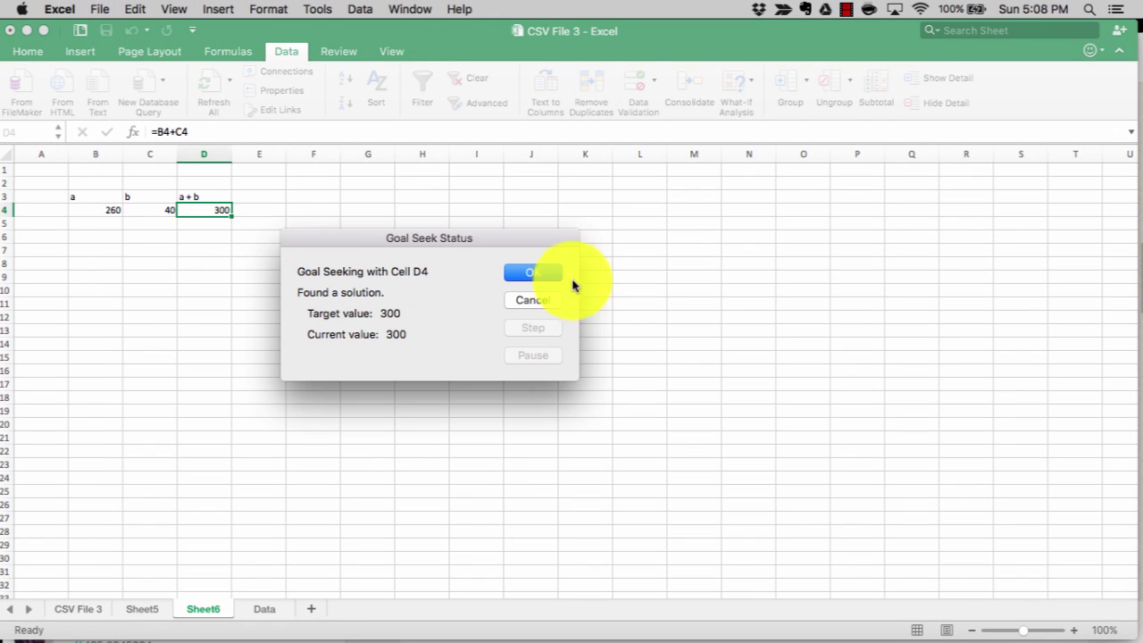
{"action": "left_click", "coordinate": [533, 273]}
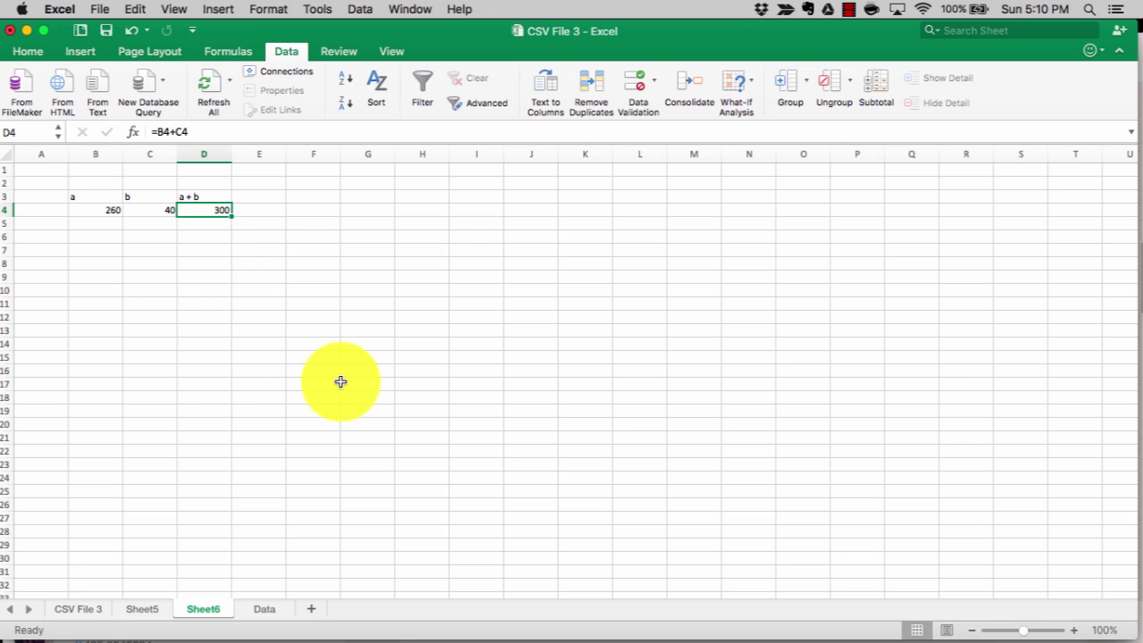
{"action": "left_click", "coordinate": [280, 210]}
{"action": "left_click", "coordinate": [276, 304]}
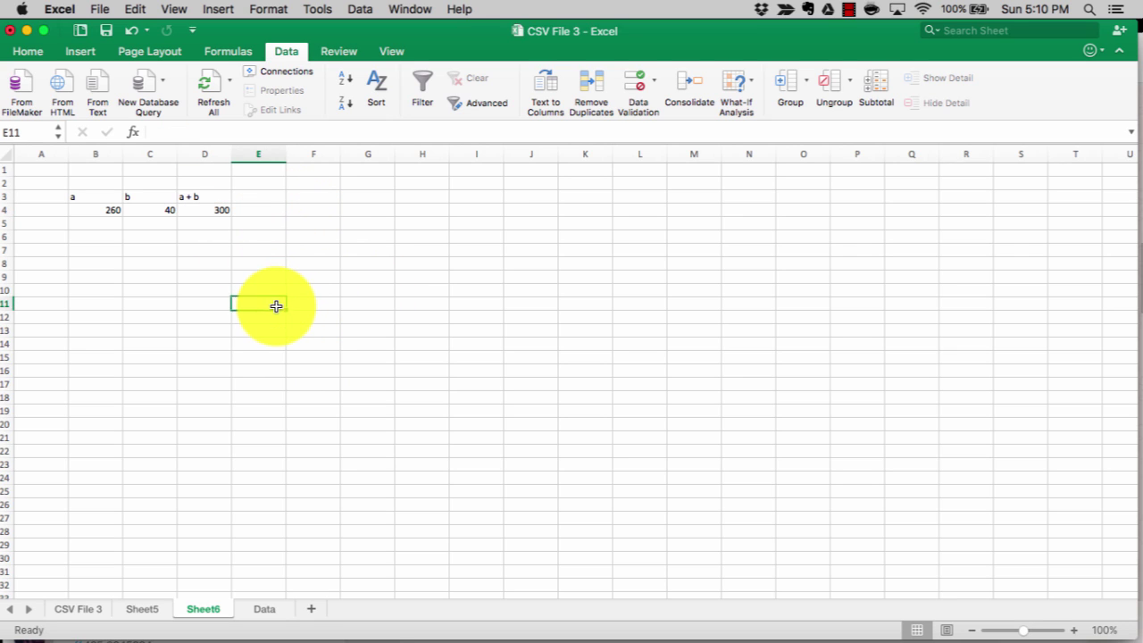
{"action": "left_click", "coordinate": [106, 235]}
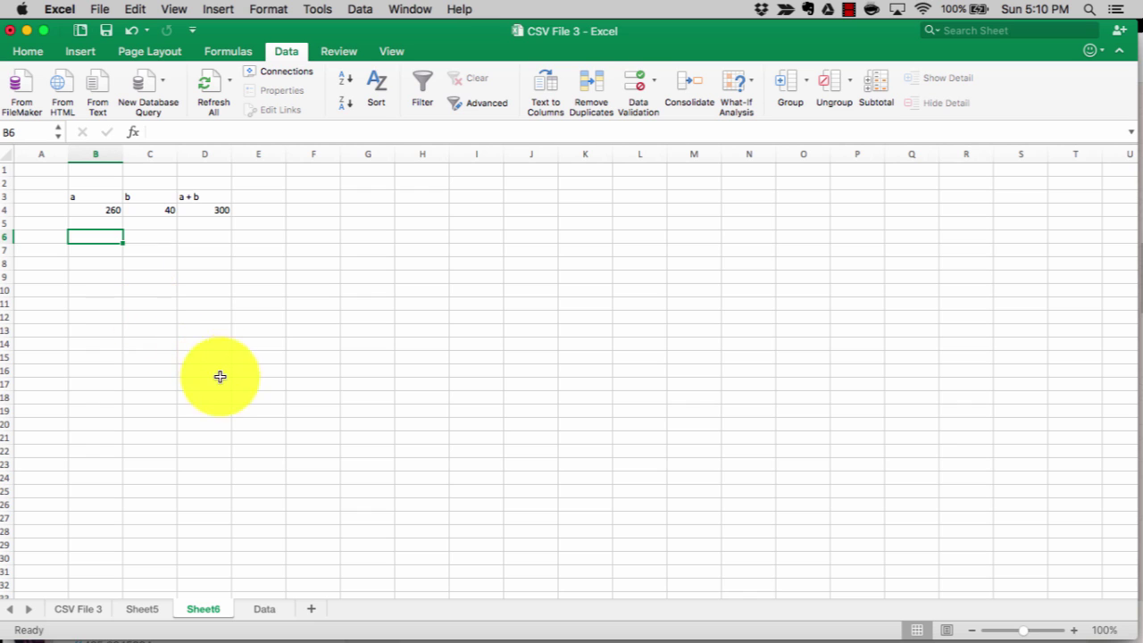
Step: Show the CSV File 3 sheet and autofit the width of the "Total number of products" column
{"action": "left_click", "coordinate": [84, 611]}
{"action": "left_click", "coordinate": [123, 613]}
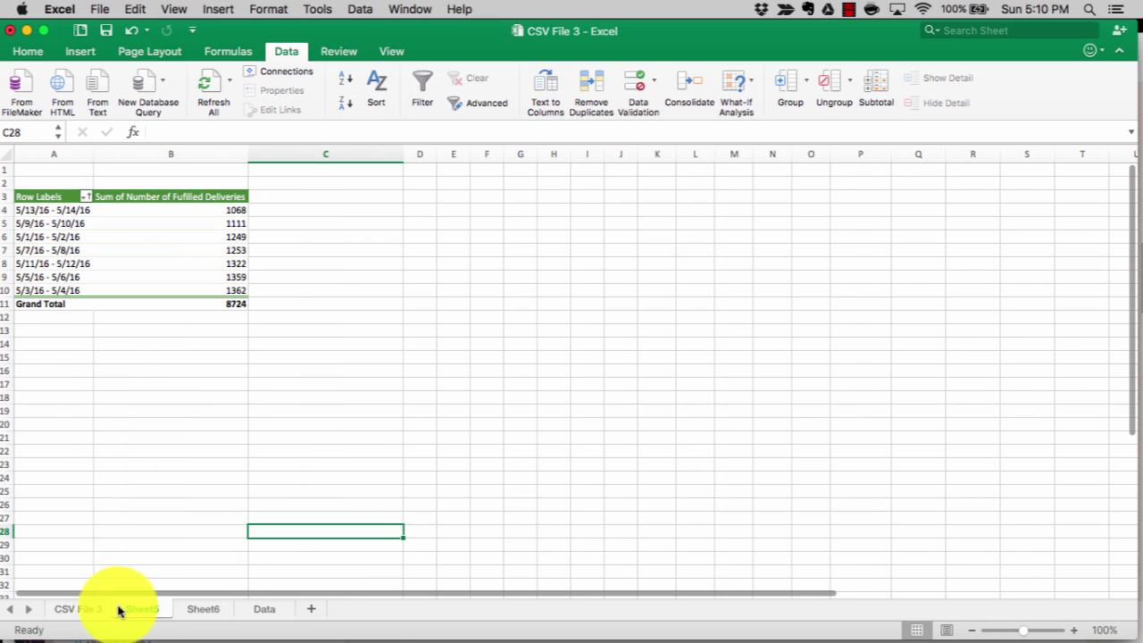
{"action": "left_click", "coordinate": [90, 609]}
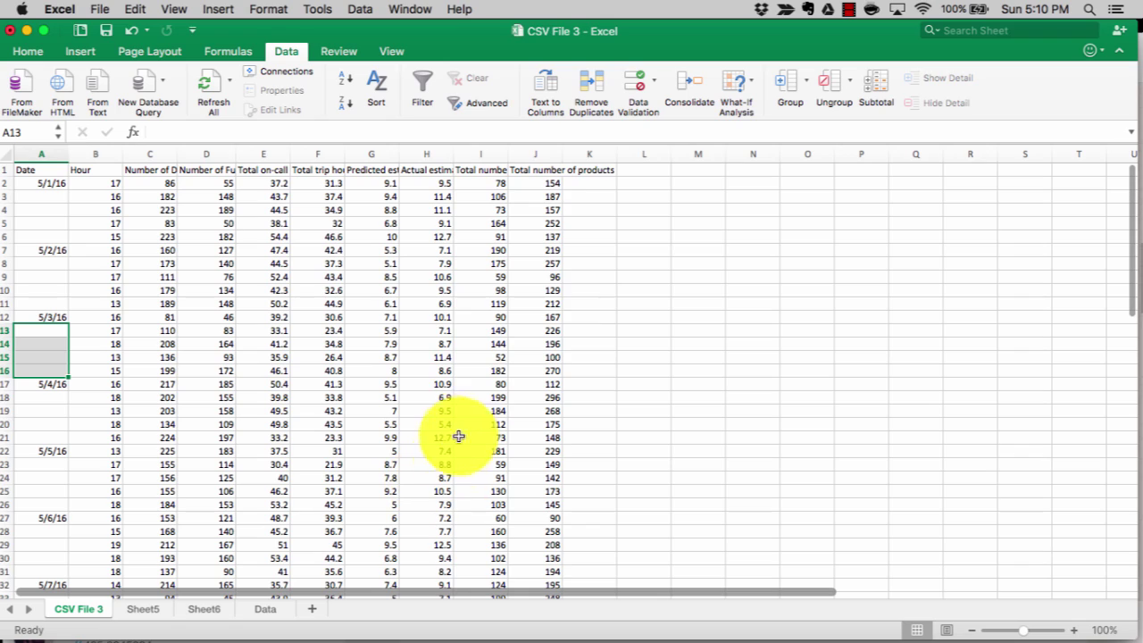
{"action": "double_click", "coordinate": [562, 155]}
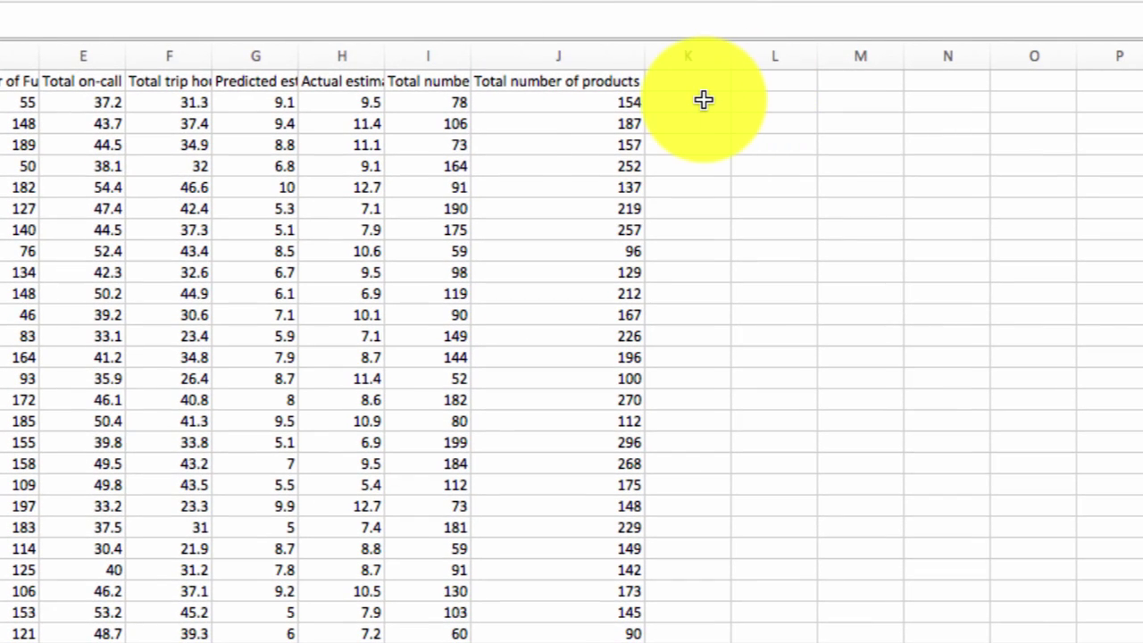
Step: Enter the formula =I2+H2 in cell K2, beside the first data row
{"action": "left_click", "coordinate": [700, 107]}
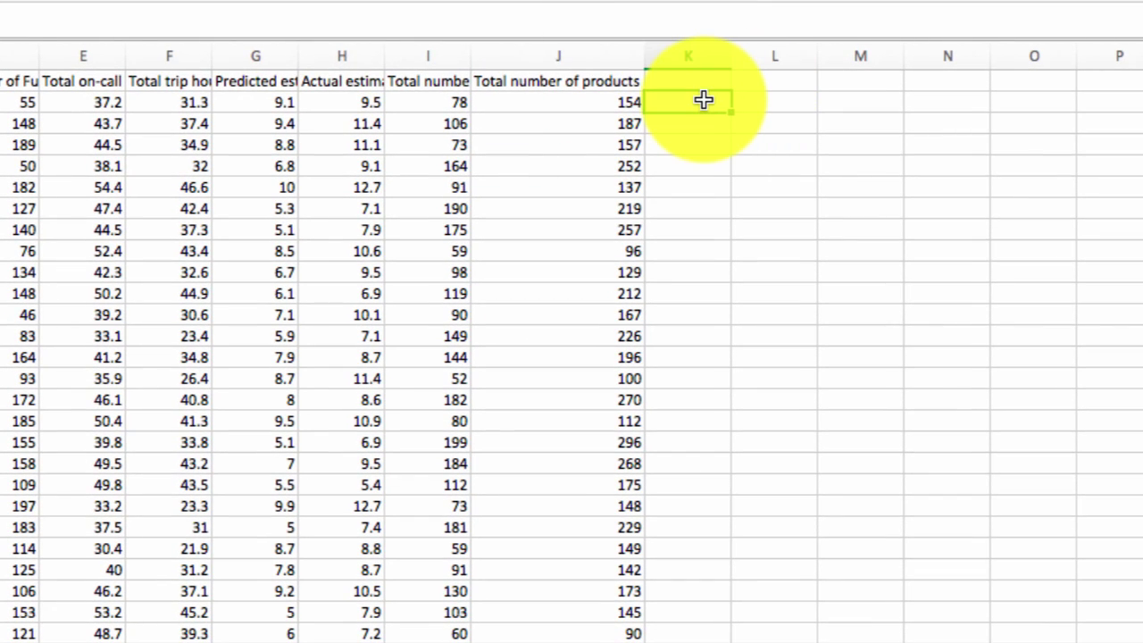
{"action": "type", "text": "="}
{"action": "key", "text": "Left"}
{"action": "key", "text": "Left"}
{"action": "type", "text": "+"}
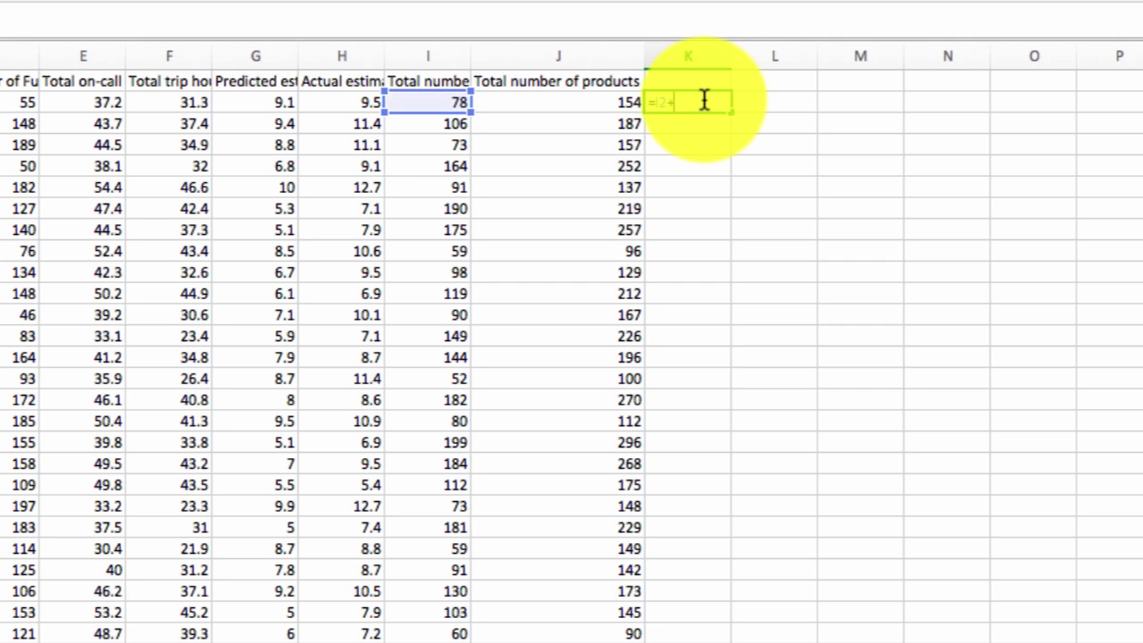
{"action": "key", "text": "Left"}
{"action": "key", "text": "Left"}
{"action": "key", "text": "Left"}
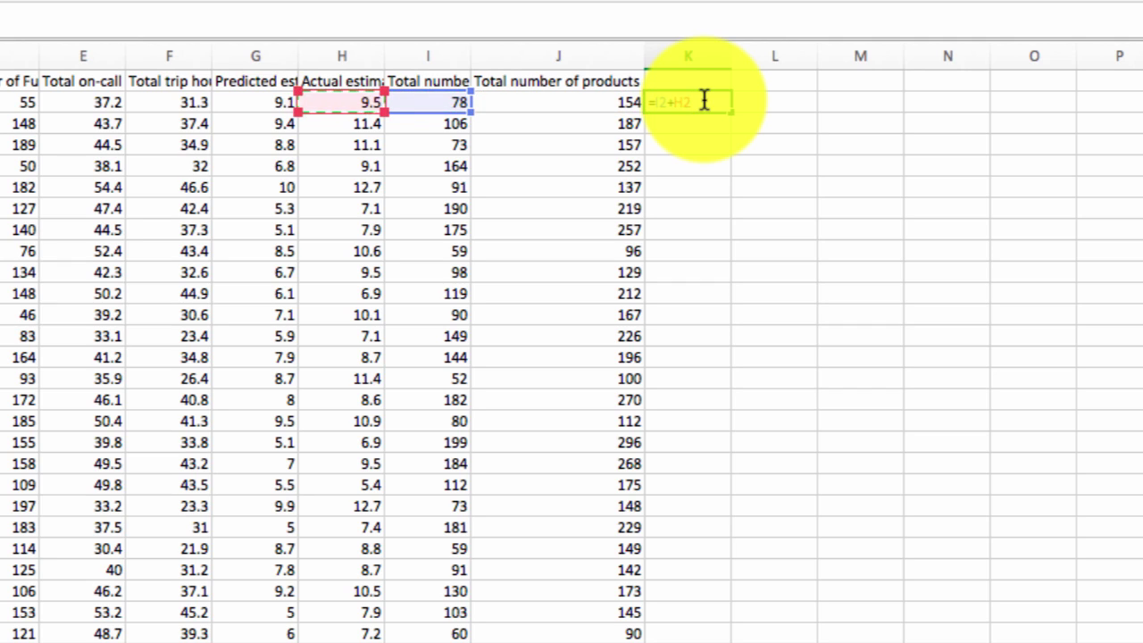
{"action": "key", "text": "Return"}
Step: Replace the formula in K2 with the division =J2/I2, and clear the cell
{"action": "left_click", "coordinate": [704, 100]}
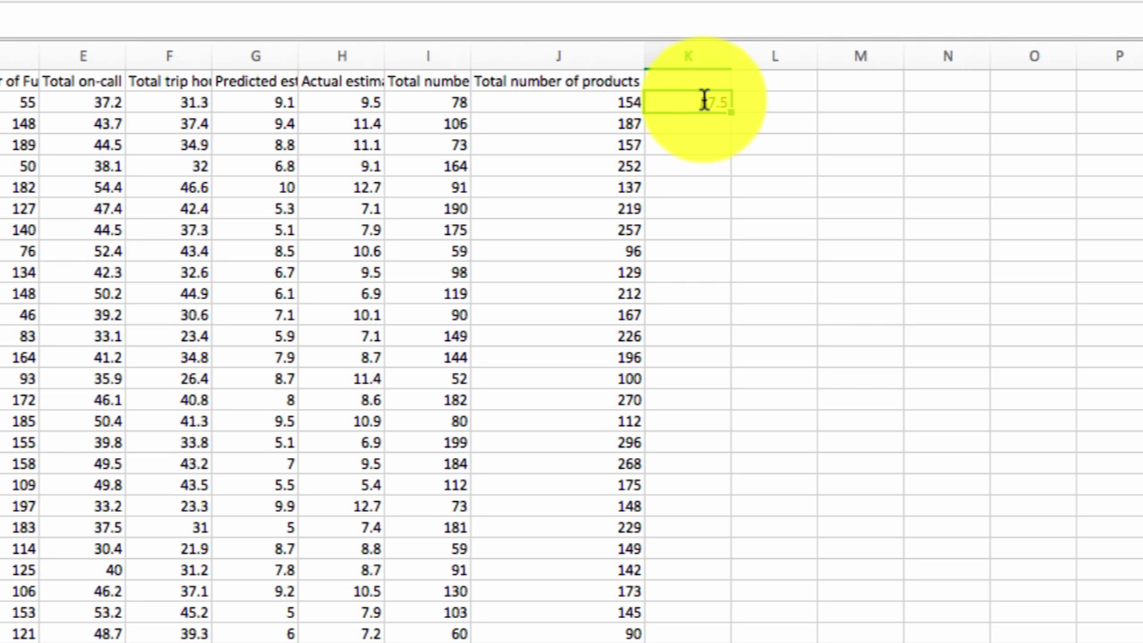
{"action": "type", "text": "="}
{"action": "key", "text": "Left"}
{"action": "type", "text": "/"}
{"action": "key", "text": "Left"}
{"action": "key", "text": "Left"}
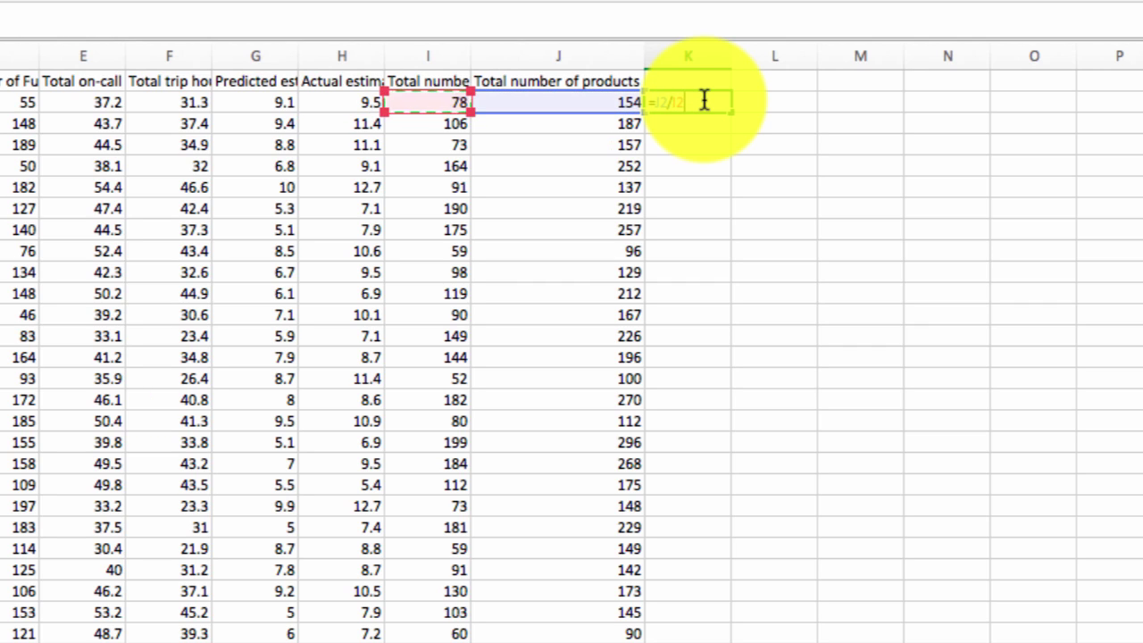
{"action": "key", "text": "ctrl+Return"}
{"action": "key", "text": "Delete"}
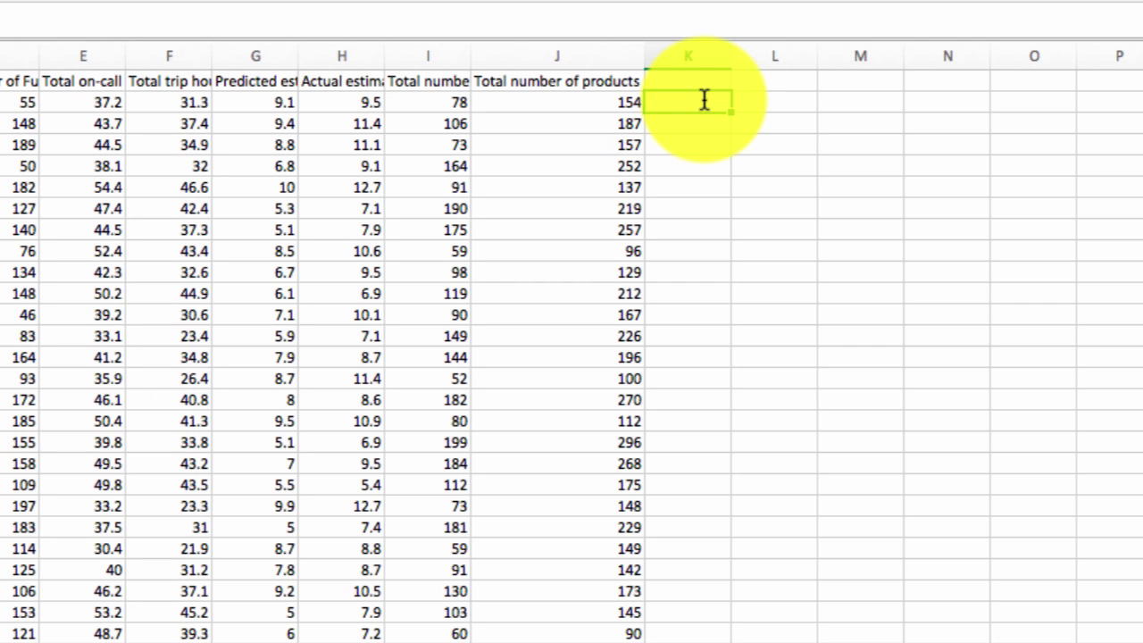
Step: Start an AVERAGE formula and a SUM formula in K2, cancelling each entry
{"action": "type", "text": "=av"}
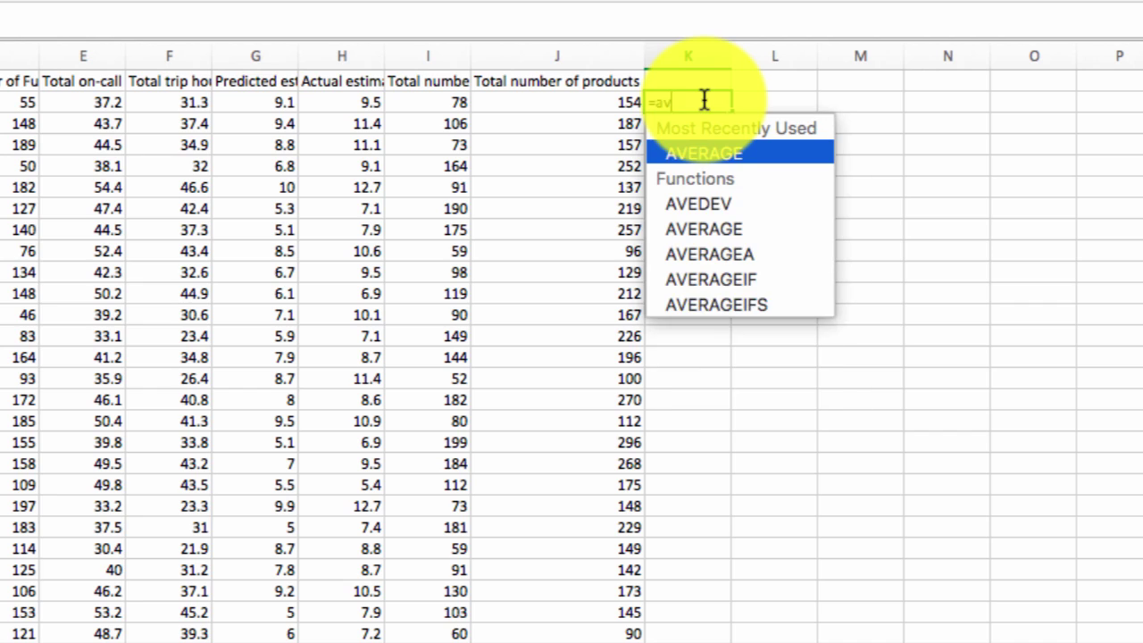
{"action": "type", "text": "er"}
{"action": "key", "text": "Tab"}
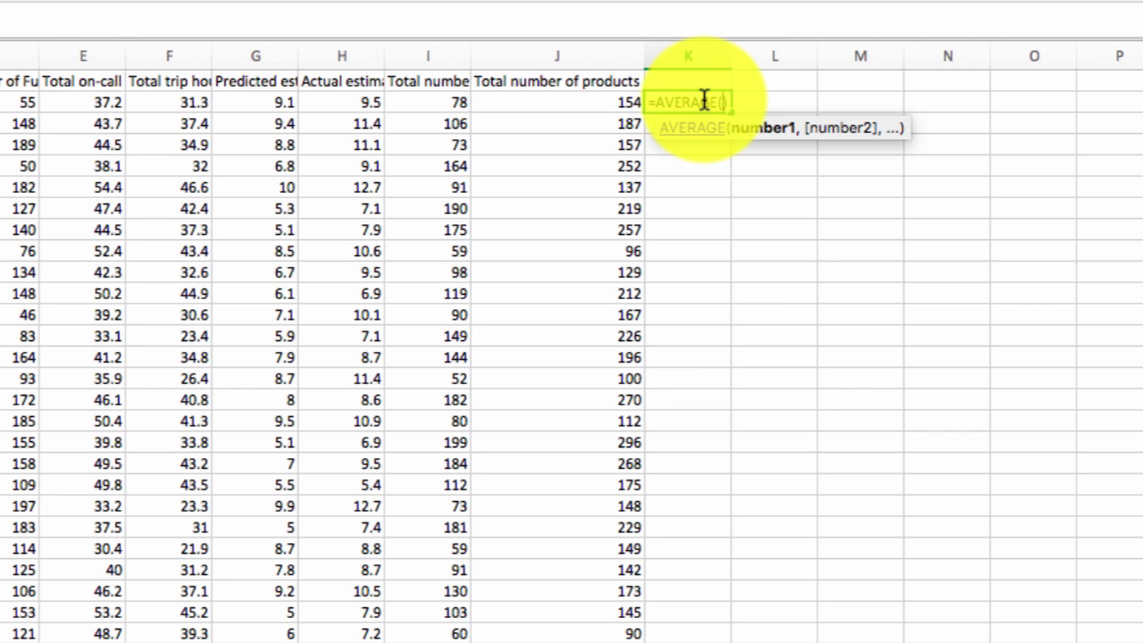
{"action": "key", "text": "Escape"}
{"action": "type", "text": "=sum"}
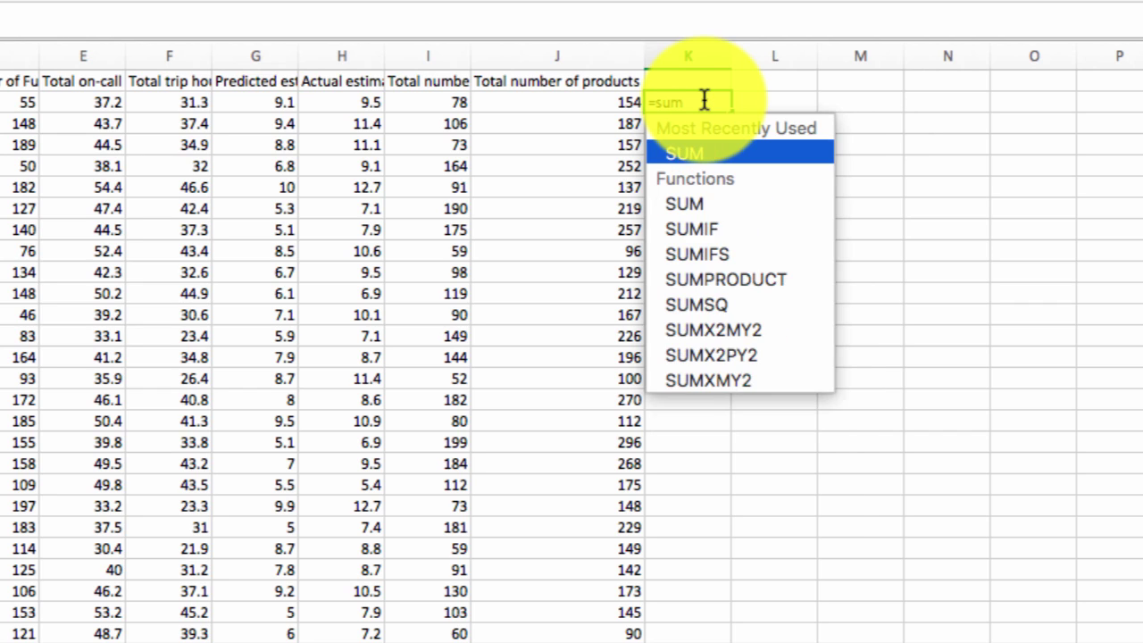
{"action": "key", "text": "Tab"}
{"action": "key", "text": "Escape"}
Step: Start a formula in K2 with a function beginning with "pro", and cancel the entry
{"action": "type", "text": "="}
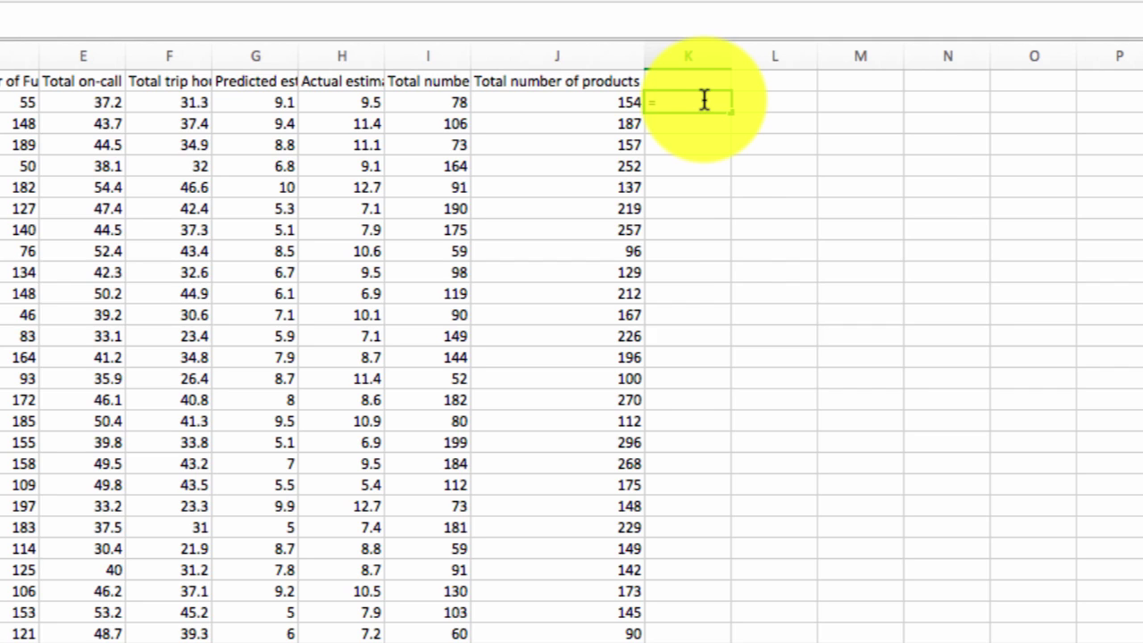
{"action": "type", "text": "pro"}
{"action": "key", "text": "Down"}
{"action": "key", "text": "Tab"}
{"action": "key", "text": "Escape"}
{"action": "key", "text": "Up"}
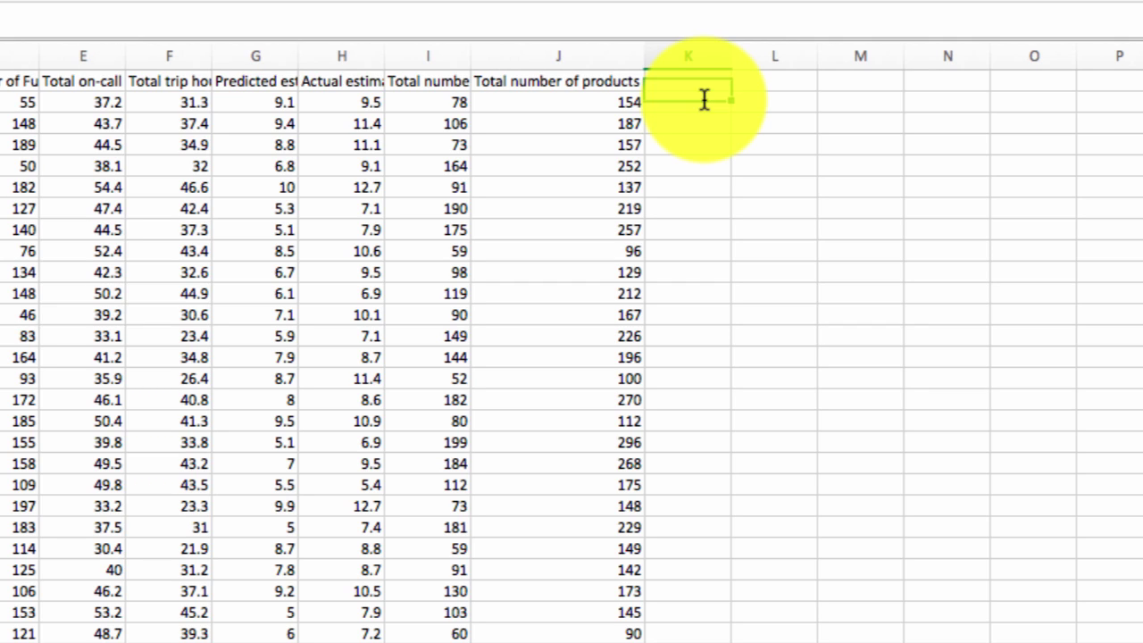
{"action": "key", "text": "Down"}
{"action": "key", "text": "Down"}
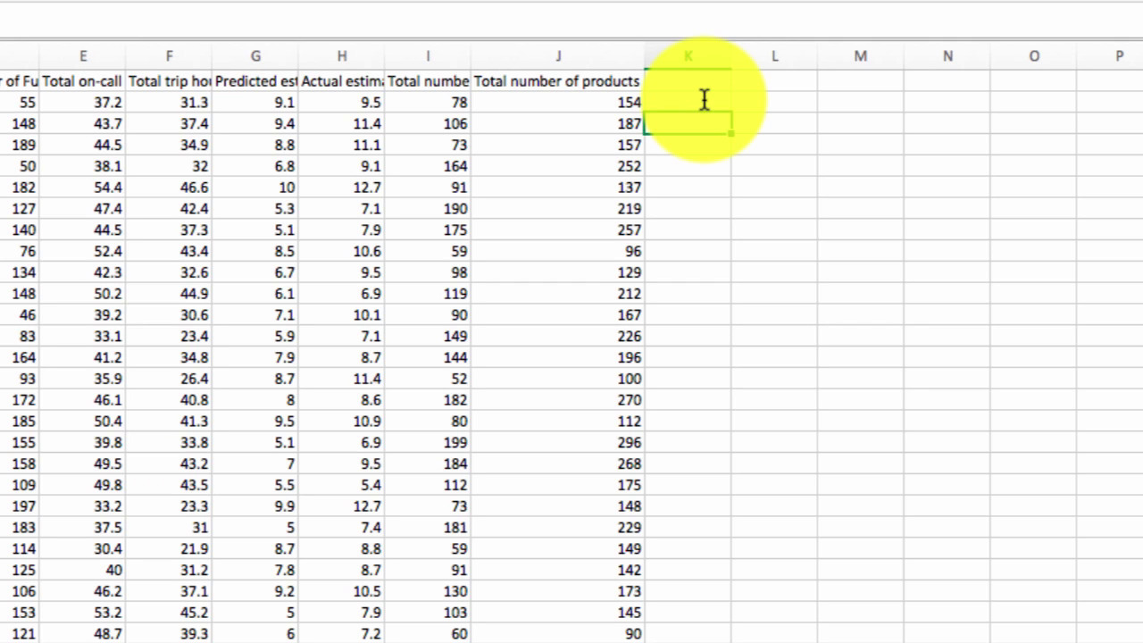
{"action": "key", "text": "Up"}
{"action": "key", "text": "Left"}
{"action": "key", "text": "Left"}
{"action": "key", "text": "Right"}
{"action": "key", "text": "Right"}
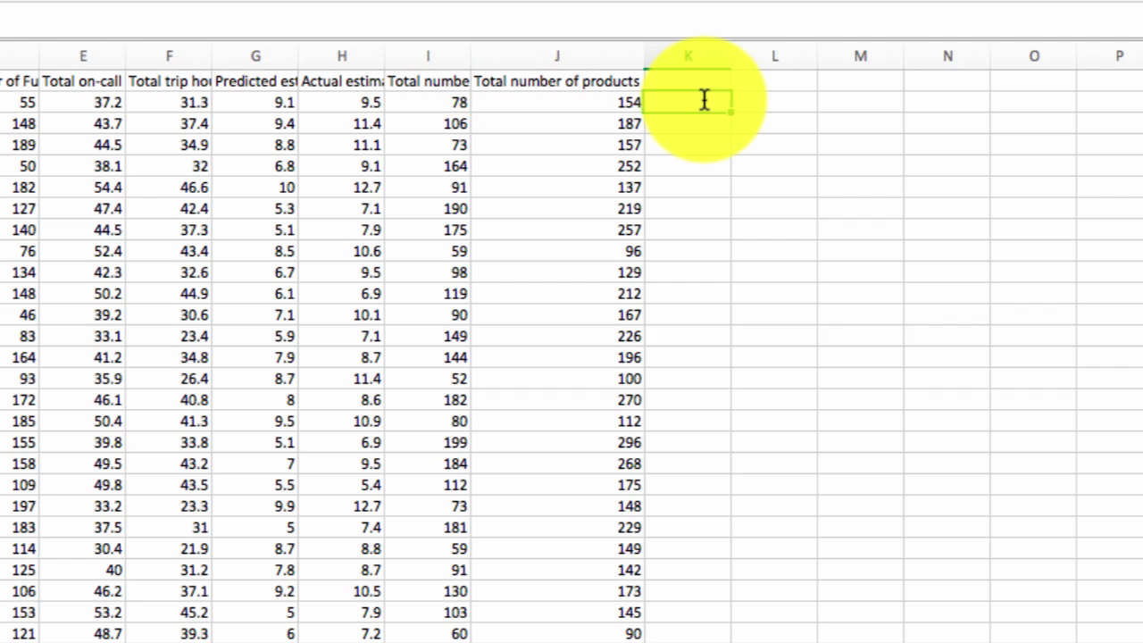
{"action": "key", "text": "Down"}
{"action": "key", "text": "Up"}
{"action": "key", "text": "Left"}
{"action": "key", "text": "Right"}
{"action": "key", "text": "Down"}
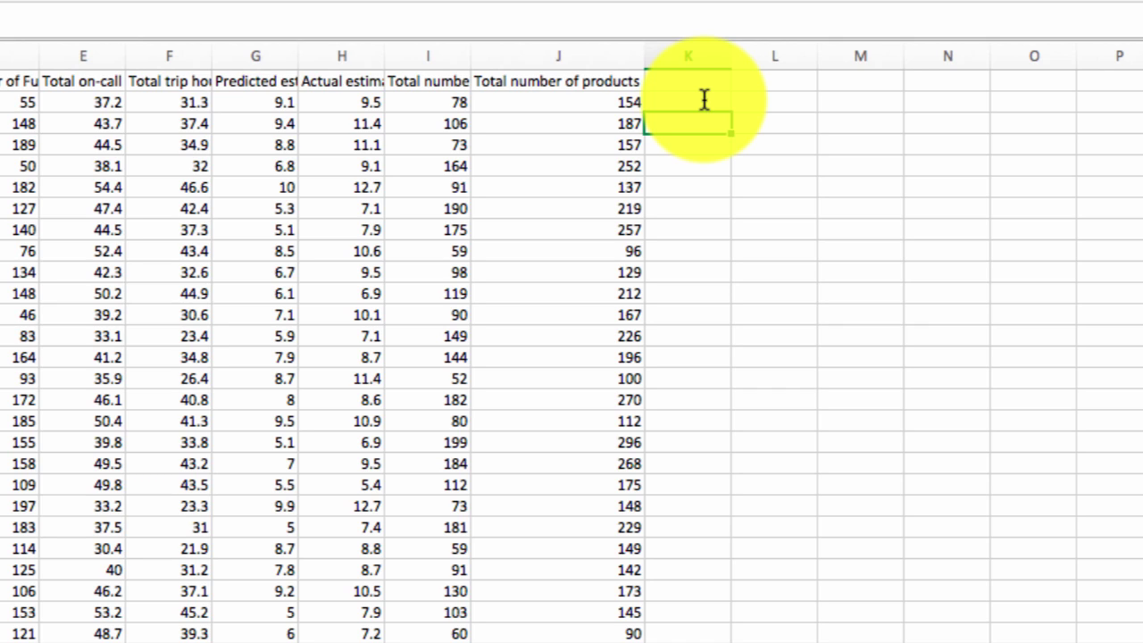
{"action": "key", "text": "Left"}
{"action": "key", "text": "Right"}
{"action": "key", "text": "Up"}
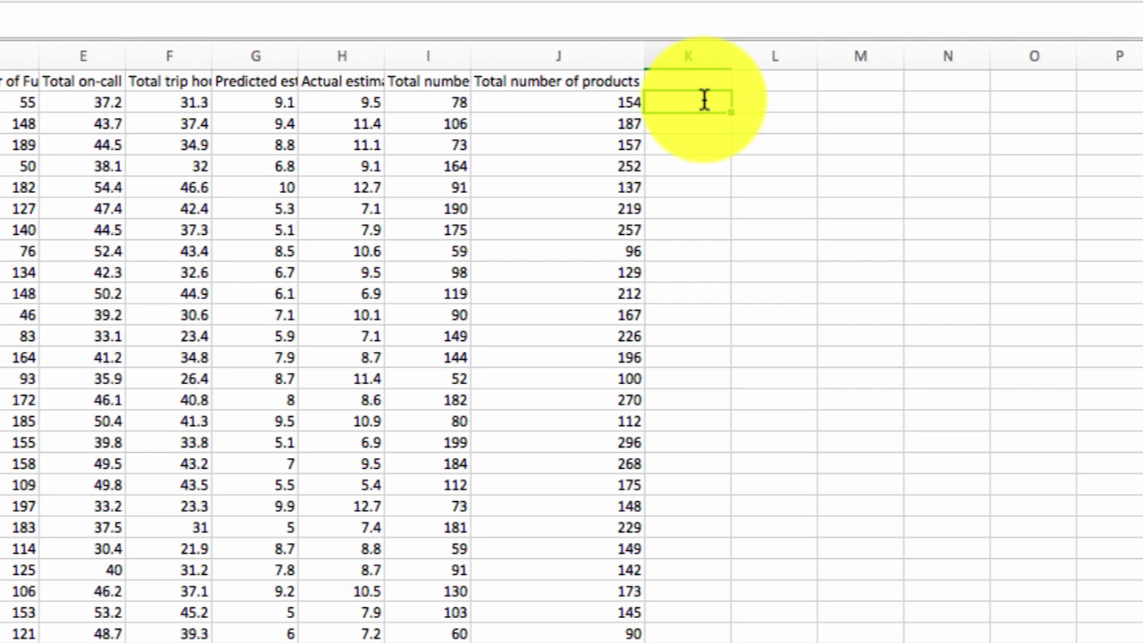
{"action": "key", "text": "Left"}
{"action": "key", "text": "Left"}
{"action": "key", "text": "Left"}
{"action": "key", "text": "Left"}
{"action": "key", "text": "Left"}
{"action": "key", "text": "Left"}
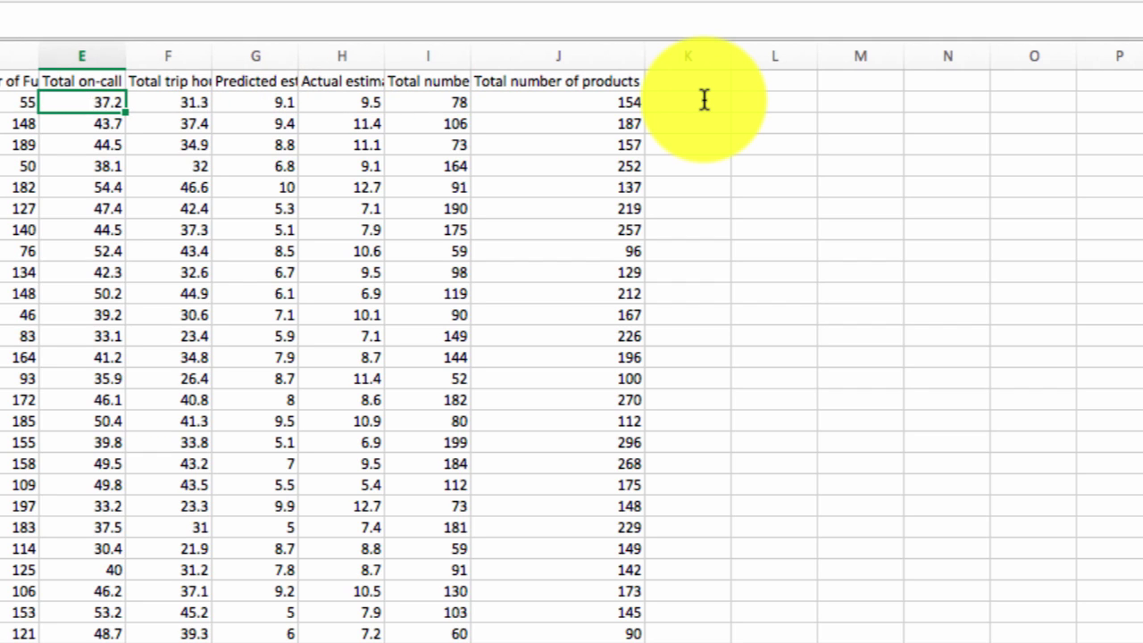
{"action": "key", "text": "Down"}
{"action": "key", "text": "Down"}
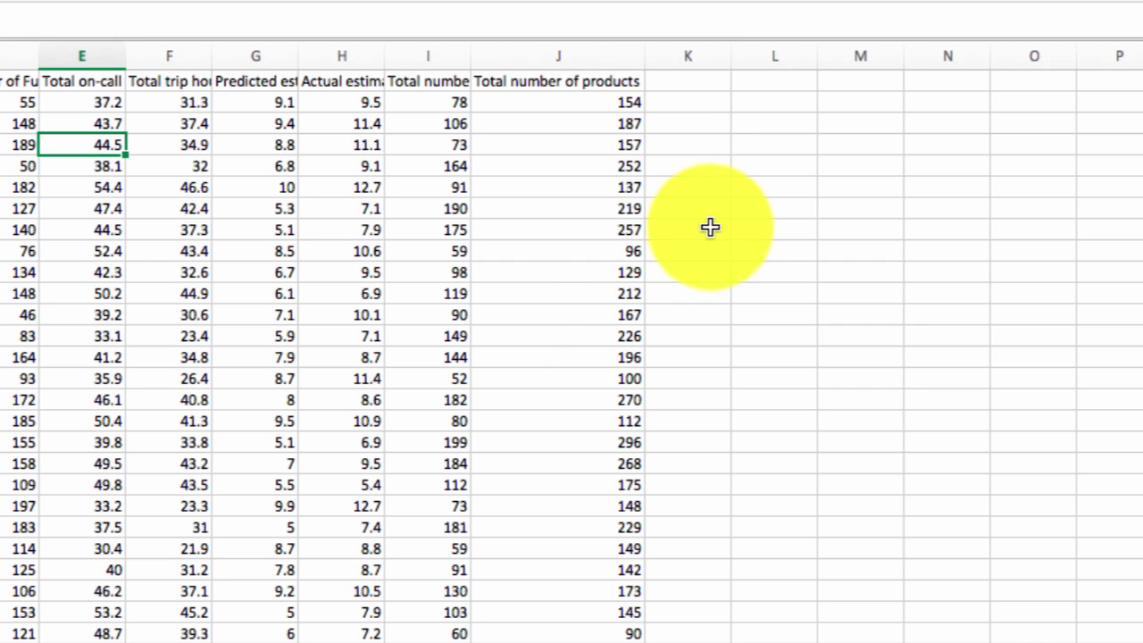
{"action": "scroll", "coordinate": [245, 545], "scroll_direction": "down", "scroll_amount": 1}
{"action": "scroll", "coordinate": [246, 545], "scroll_direction": "up", "scroll_amount": 1}
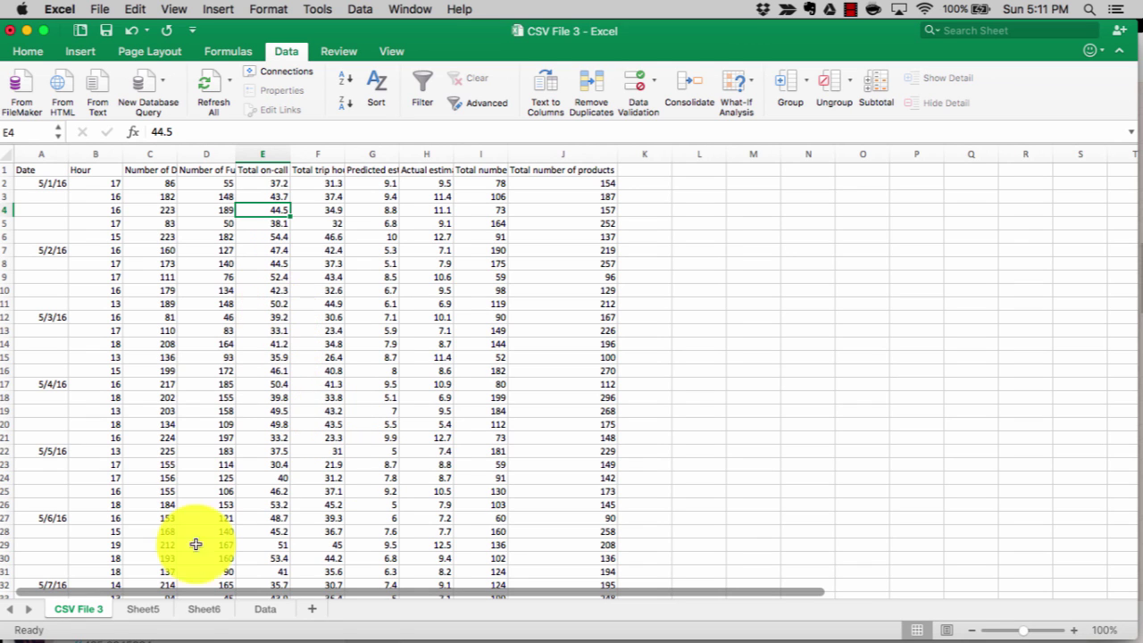
Step: Switch to the Data sheet and look through the available column and line chart types
{"action": "left_click", "coordinate": [266, 611]}
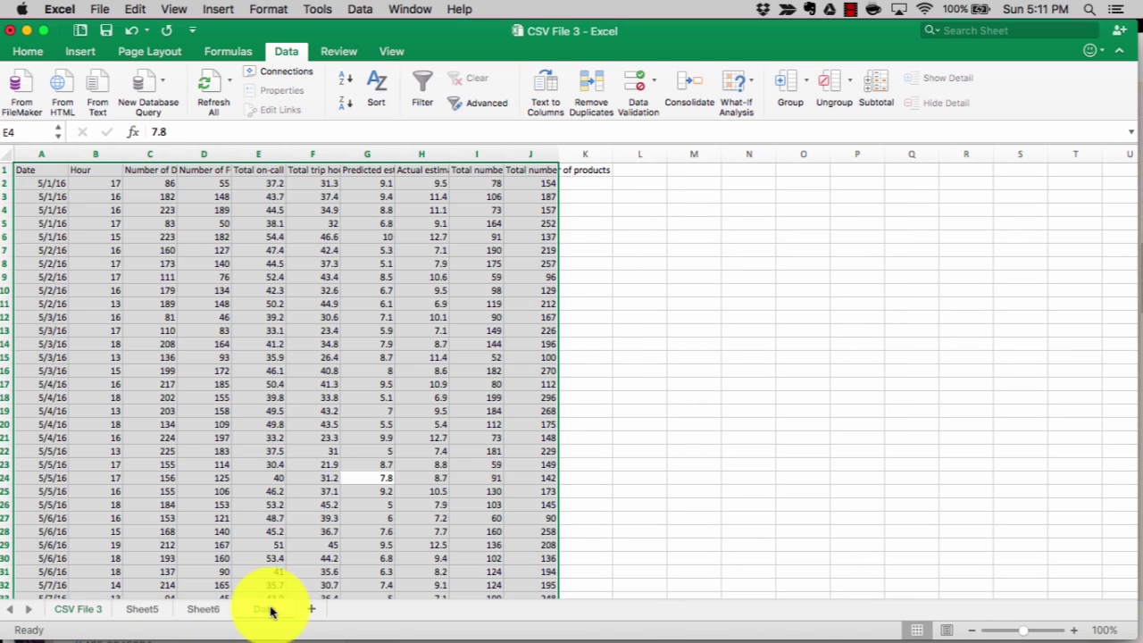
{"action": "left_click", "coordinate": [291, 409]}
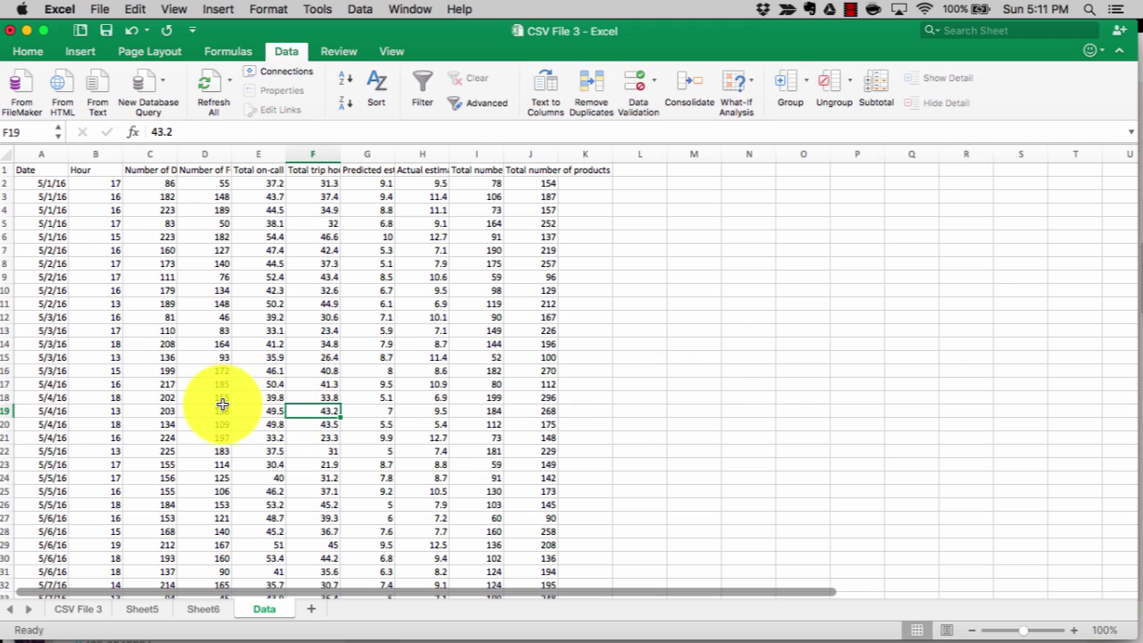
{"action": "left_click", "coordinate": [81, 52]}
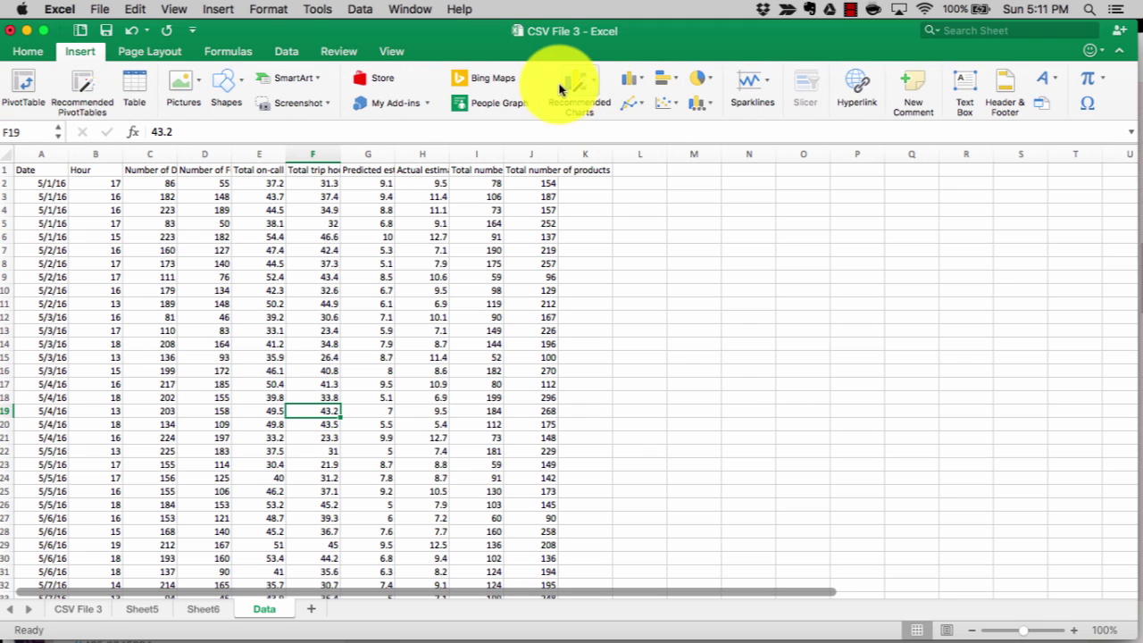
{"action": "left_click", "coordinate": [628, 85]}
{"action": "left_click", "coordinate": [571, 217]}
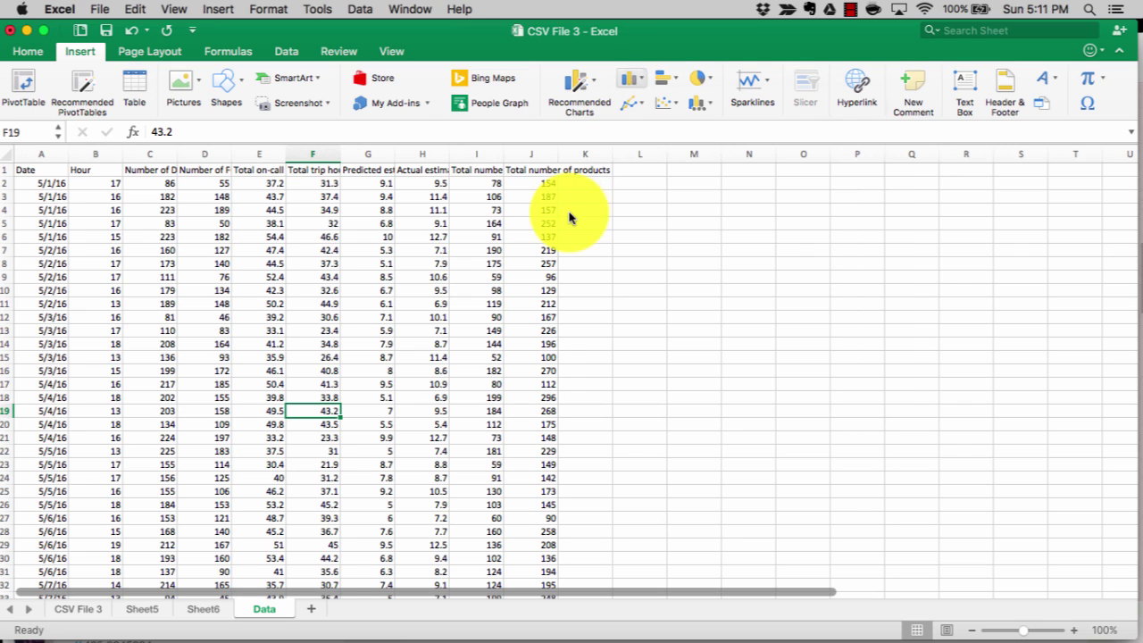
{"action": "left_click", "coordinate": [634, 106]}
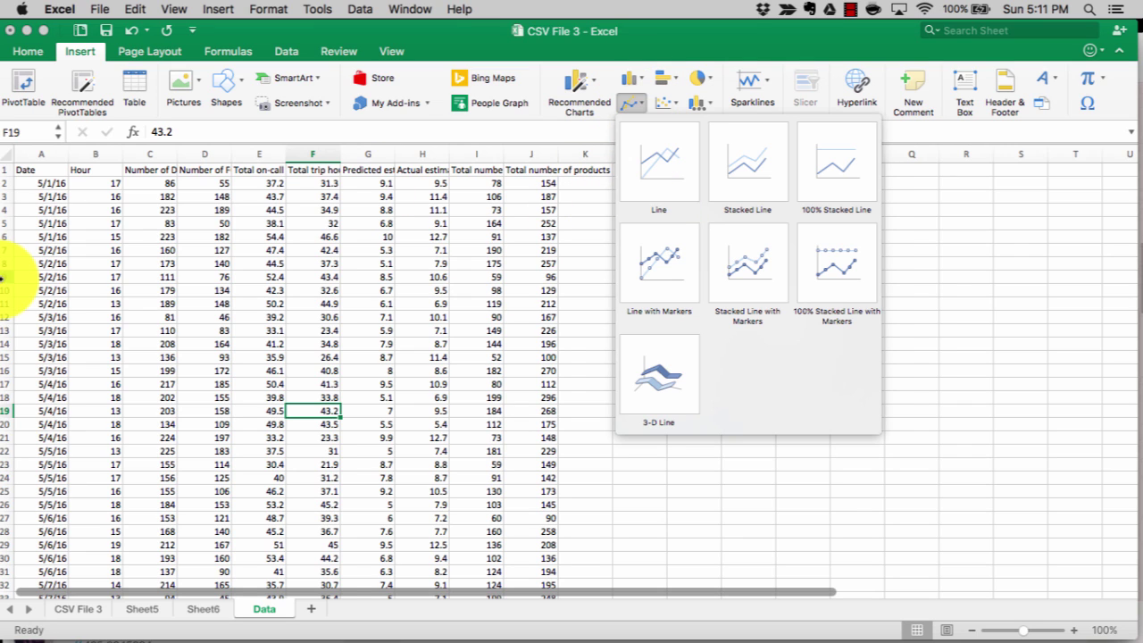
{"action": "left_click", "coordinate": [183, 285]}
Step: Widen column C, headed Number of Delivery Requests, on the Data sheet
{"action": "left_click", "coordinate": [41, 170]}
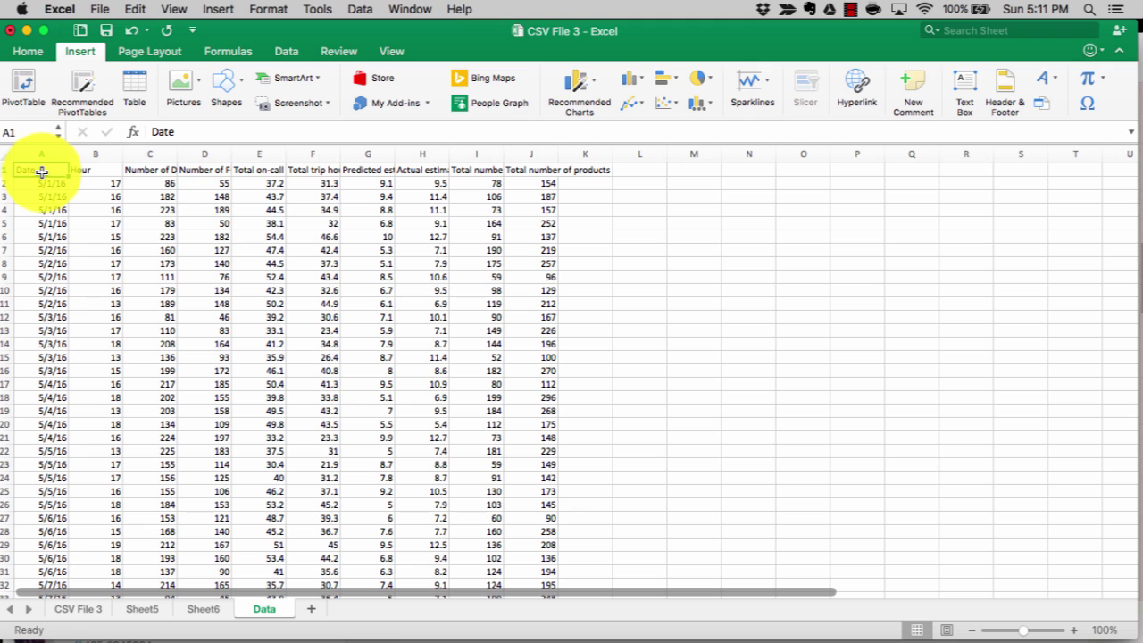
{"action": "key", "text": "Right"}
{"action": "key", "text": "Right"}
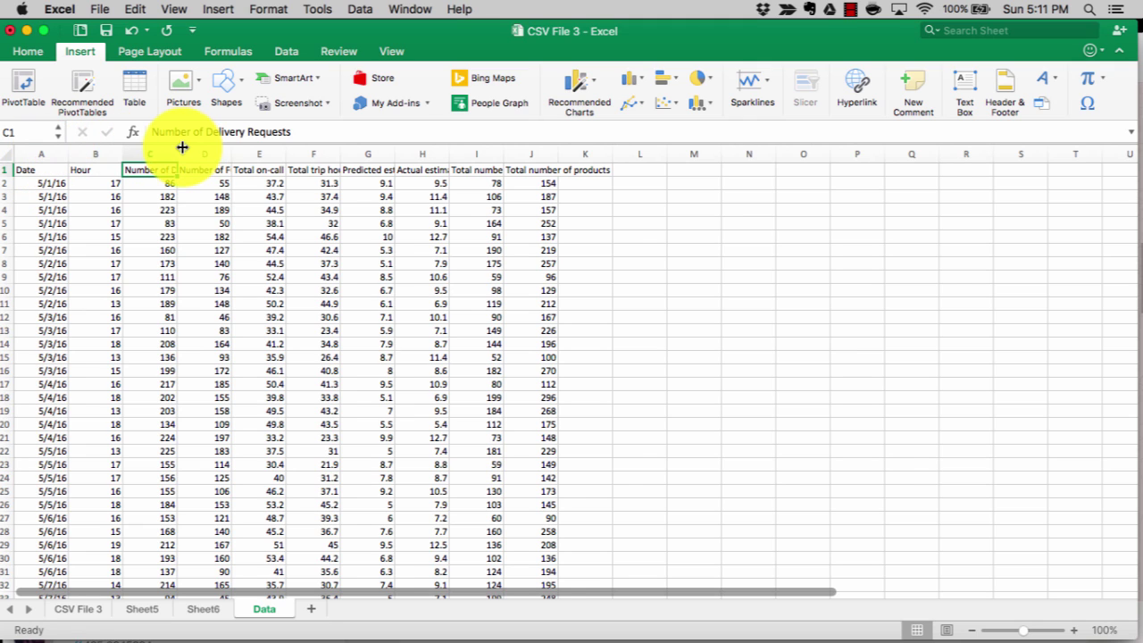
{"action": "left_click_drag", "start_coordinate": [182, 147], "coordinate": [207, 154]}
Step: Create a PivotTable on a new worksheet from the whole data range A1:J71 of the Data sheet
{"action": "left_click", "coordinate": [162, 215]}
{"action": "key", "text": "super+c"}
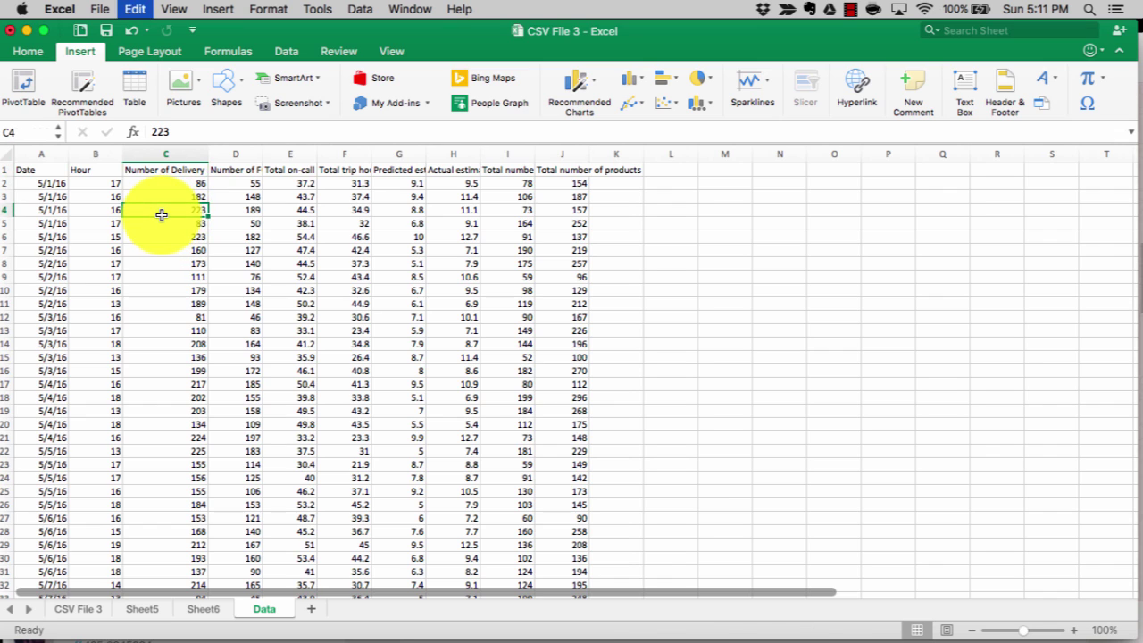
{"action": "key", "text": "super+a"}
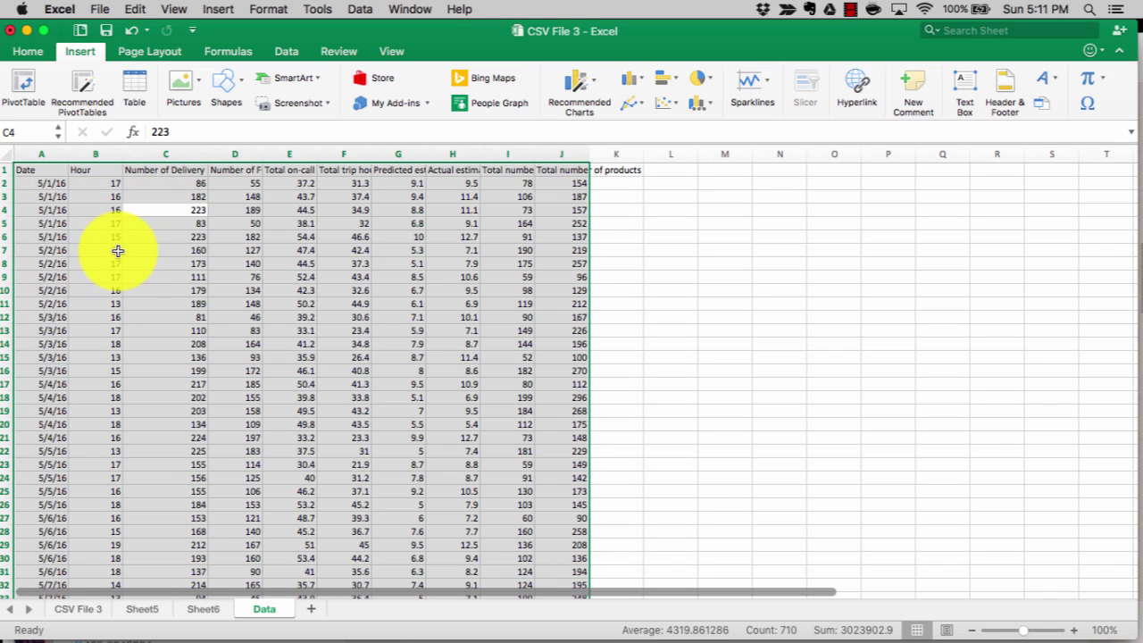
{"action": "left_click", "coordinate": [25, 90]}
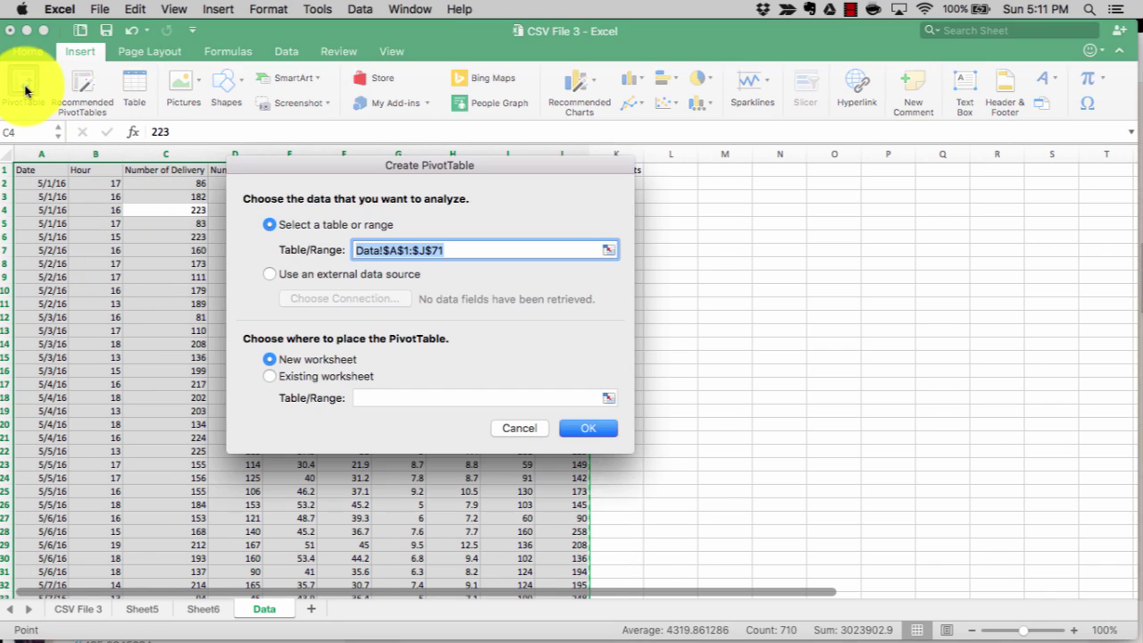
{"action": "left_click", "coordinate": [597, 429]}
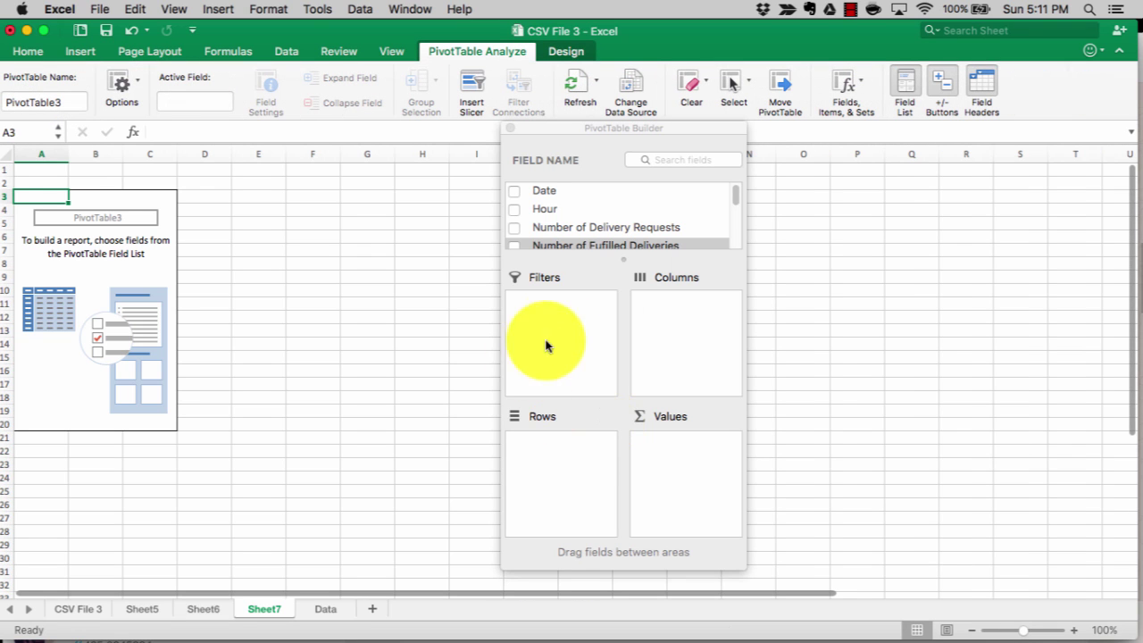
Step: Add Hour as the PivotTable's rows and Number of Delivery Requests as its summed values
{"action": "left_click", "coordinate": [516, 211]}
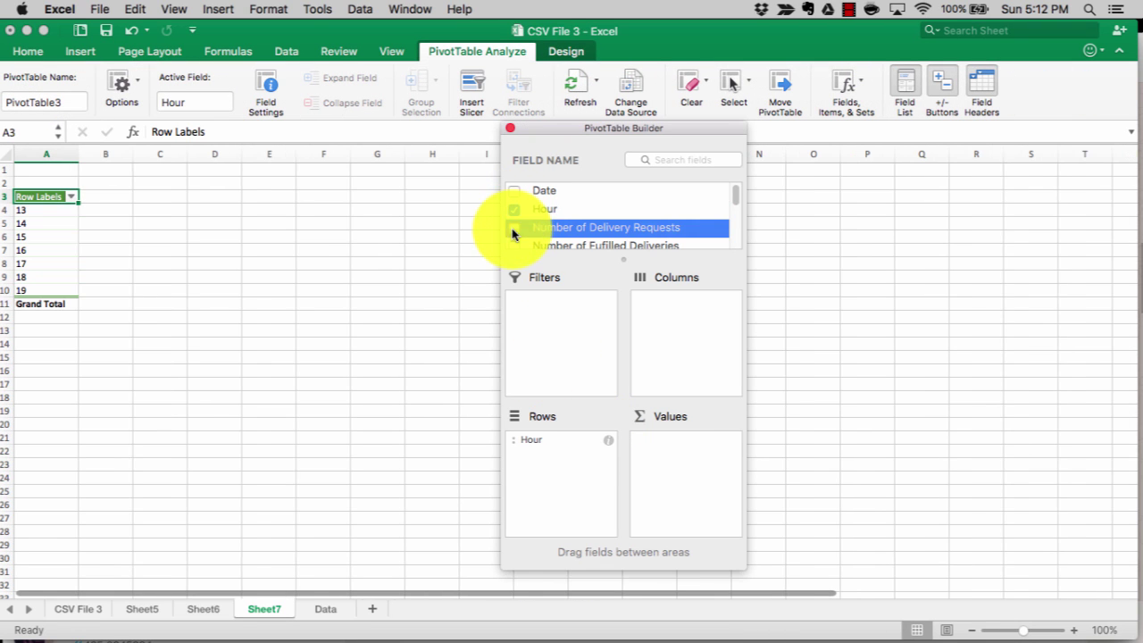
{"action": "left_click", "coordinate": [513, 229]}
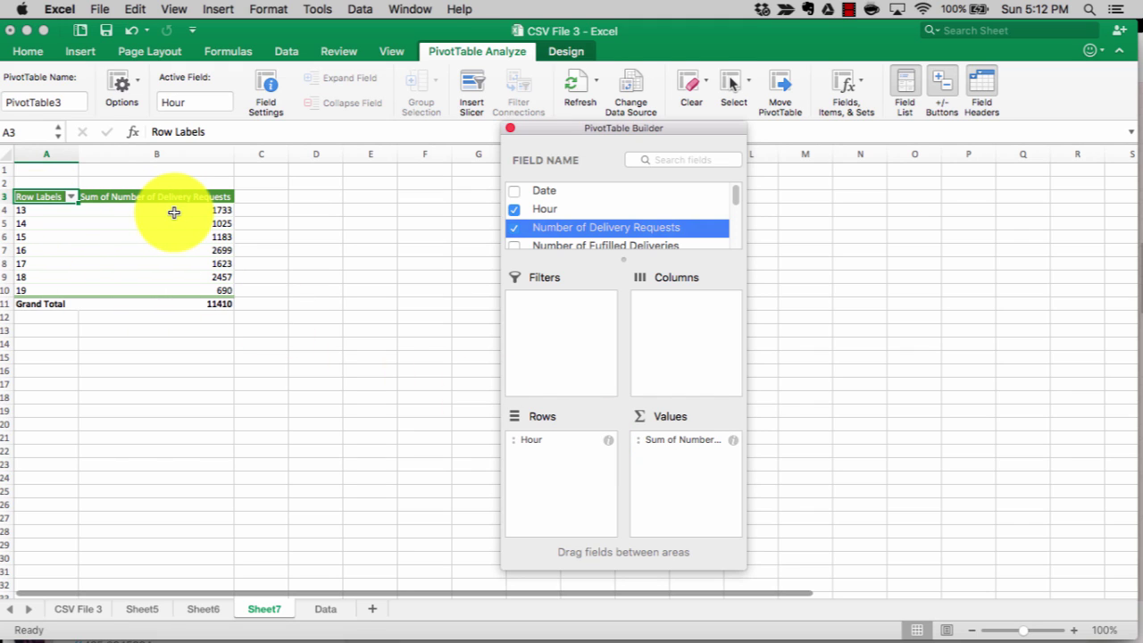
{"action": "left_click_drag", "start_coordinate": [569, 133], "coordinate": [549, 130]}
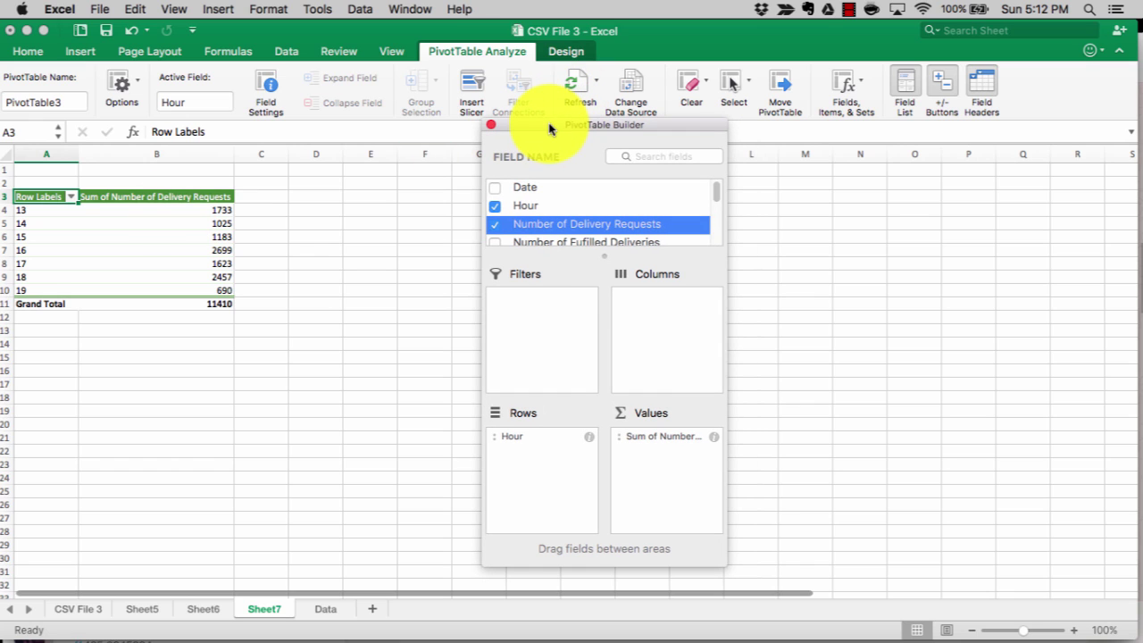
{"action": "left_click", "coordinate": [190, 214]}
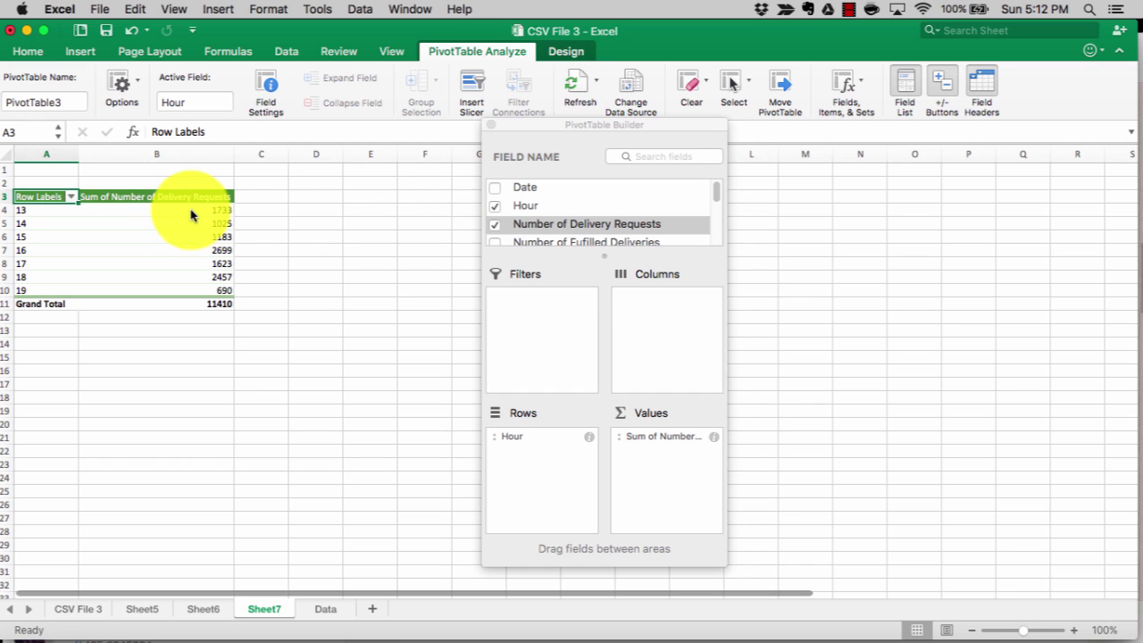
{"action": "left_click", "coordinate": [219, 209]}
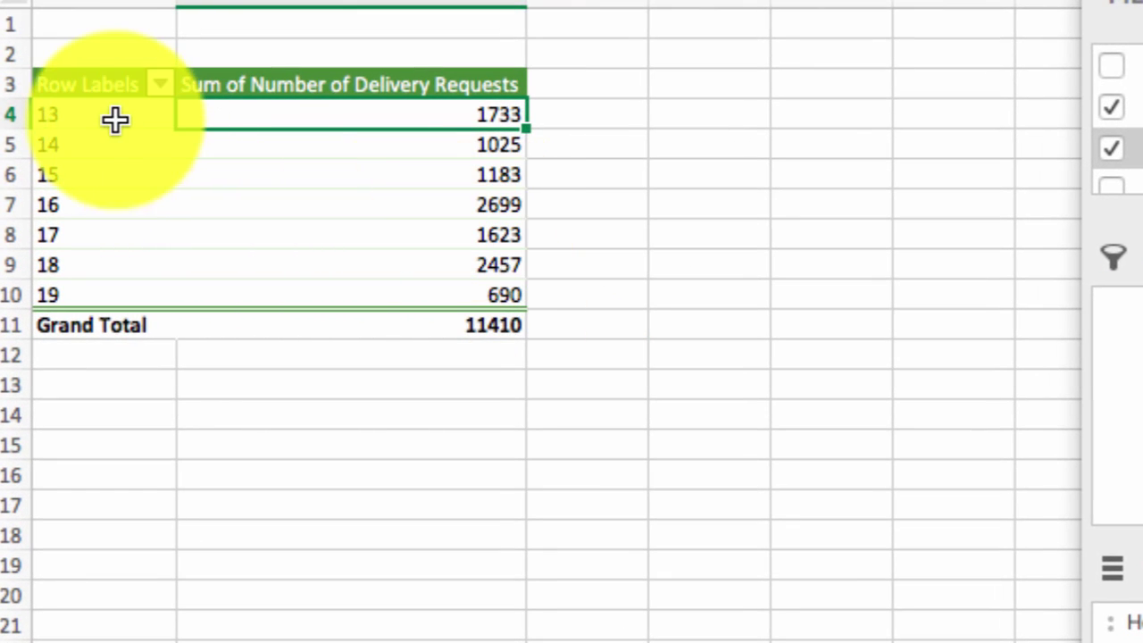
Step: Insert a clustered column chart from the PivotTable cells A4:B10 and place it beside the PivotTable
{"action": "left_click_drag", "start_coordinate": [116, 119], "coordinate": [437, 291]}
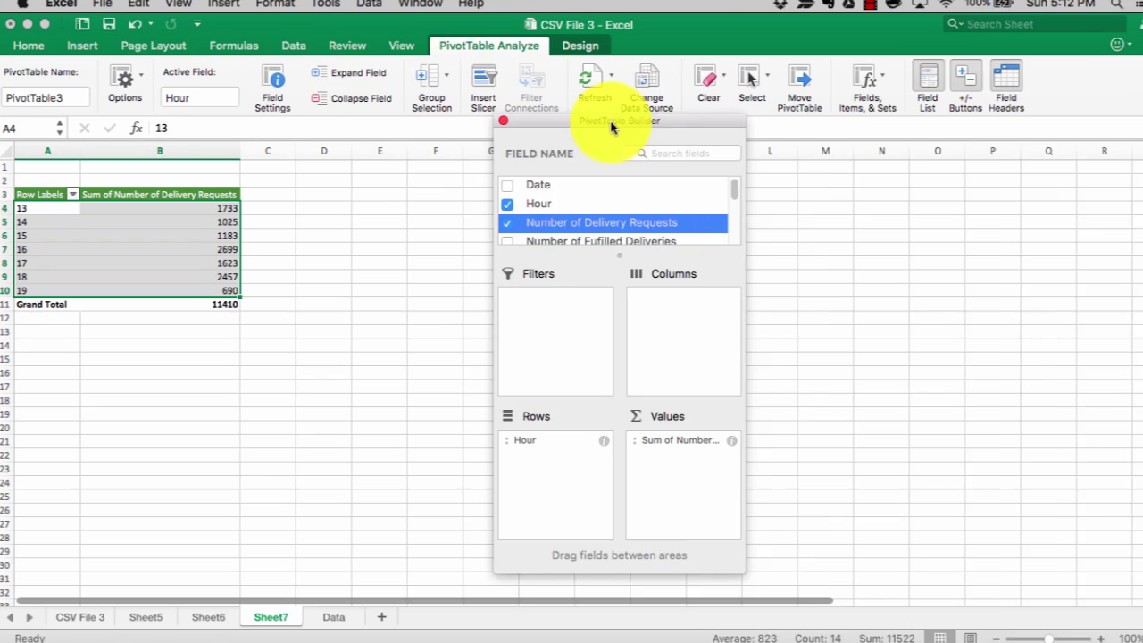
{"action": "left_click_drag", "start_coordinate": [604, 127], "coordinate": [816, 140]}
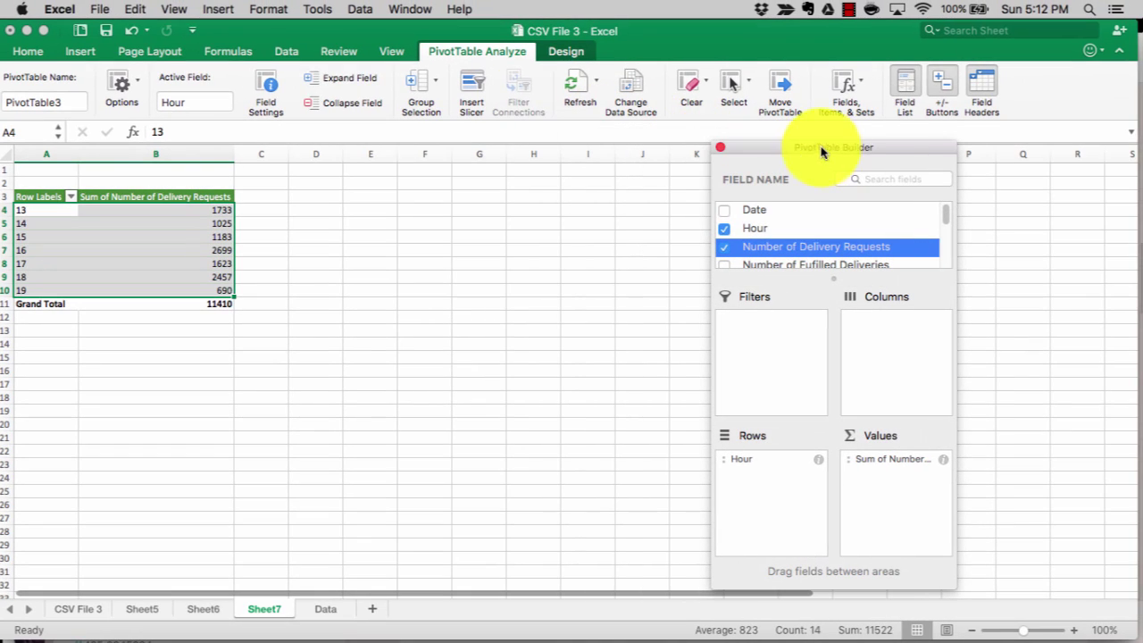
{"action": "left_click", "coordinate": [76, 52]}
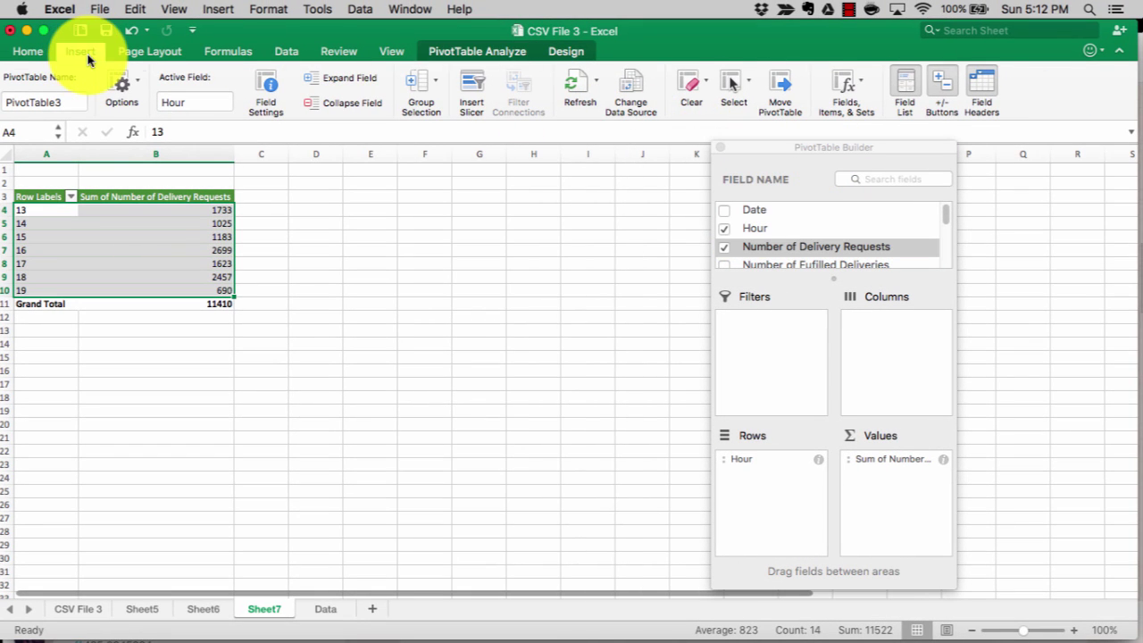
{"action": "double_click", "coordinate": [79, 52]}
{"action": "left_click", "coordinate": [82, 51]}
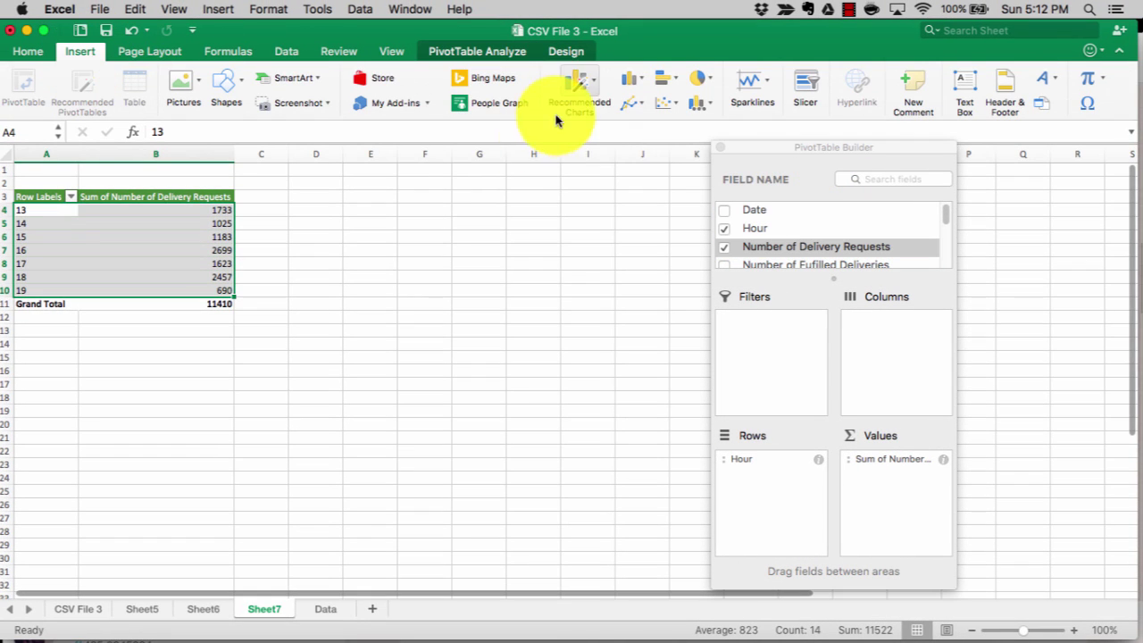
{"action": "left_click", "coordinate": [630, 78]}
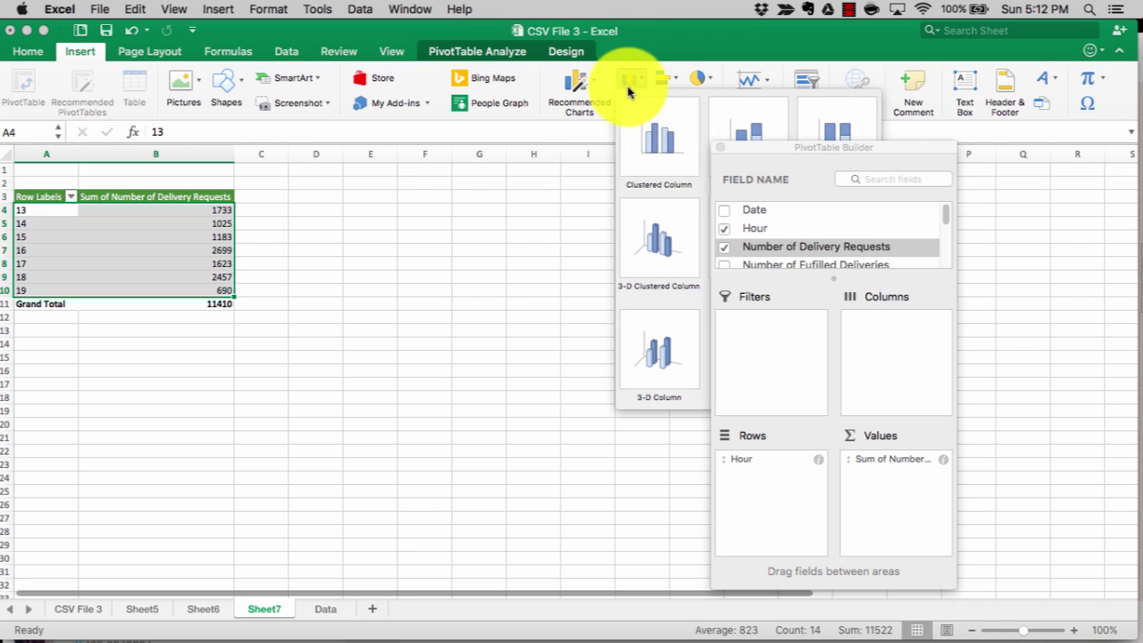
{"action": "left_click", "coordinate": [636, 131]}
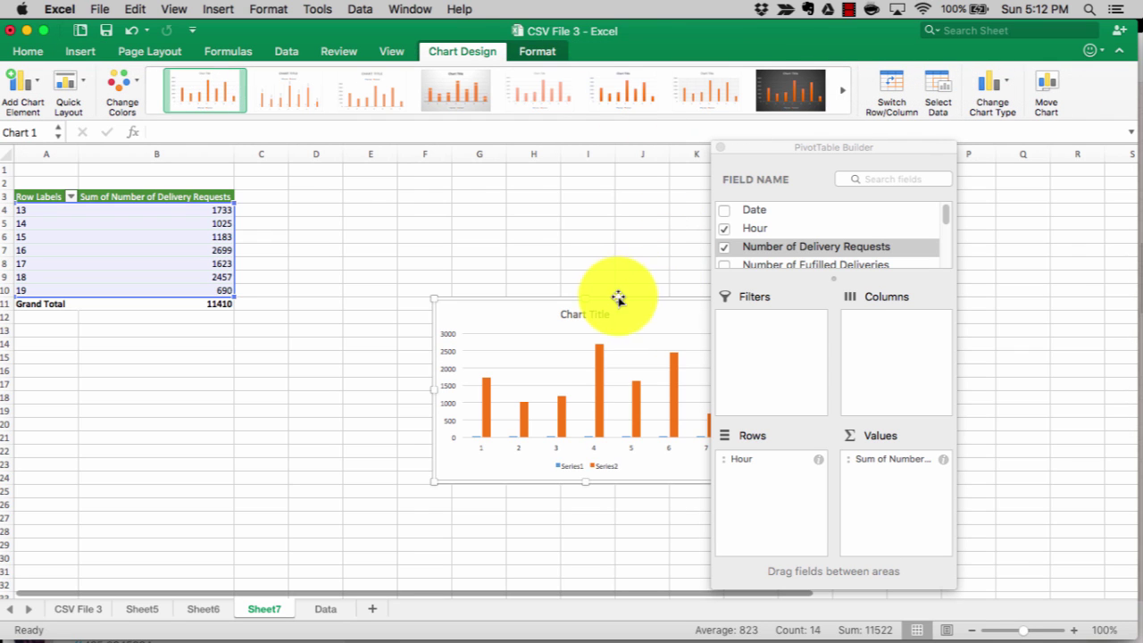
{"action": "left_click_drag", "start_coordinate": [591, 295], "coordinate": [434, 193]}
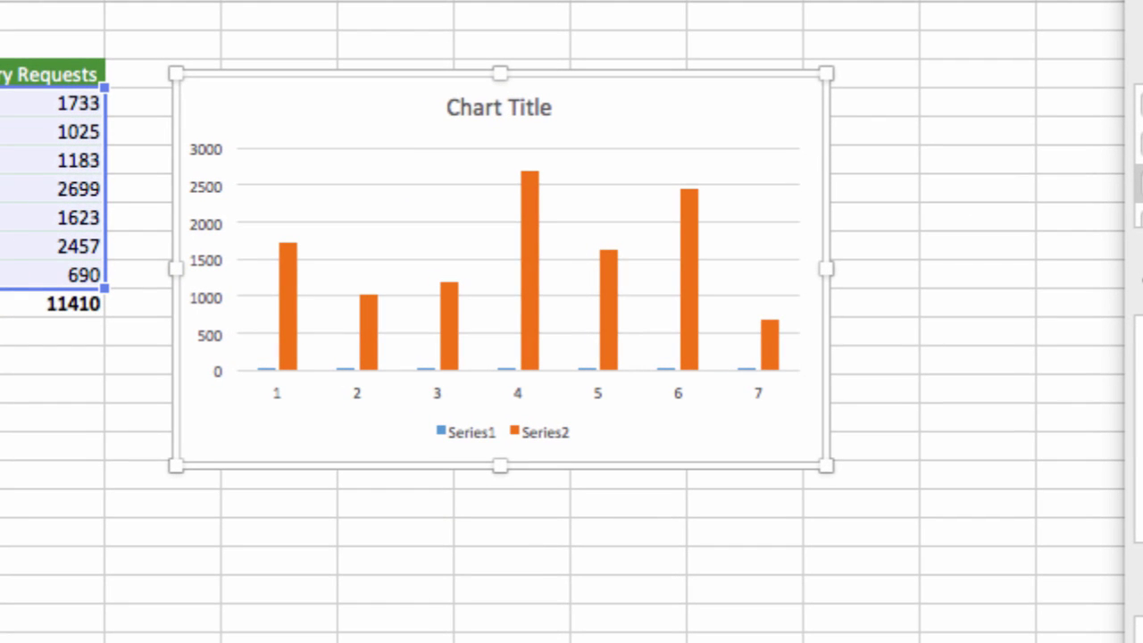
Step: Compare the chart's fourth column with the PivotTable row for hour 16, and delete the column chart
{"action": "mouse_move", "coordinate": [524, 231]}
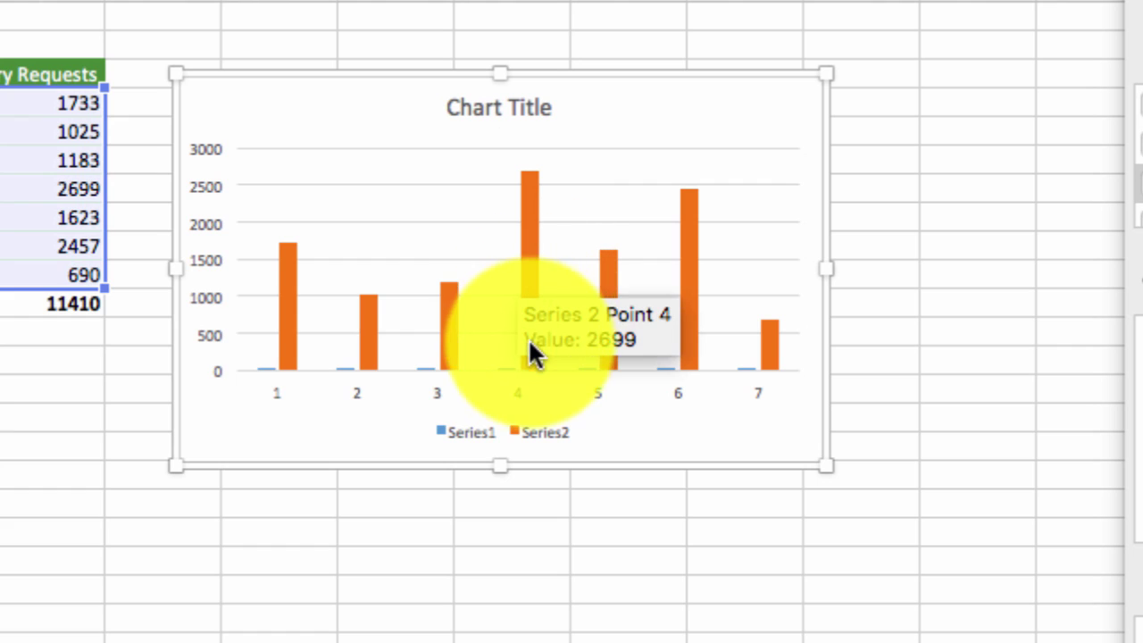
{"action": "left_click", "coordinate": [25, 190]}
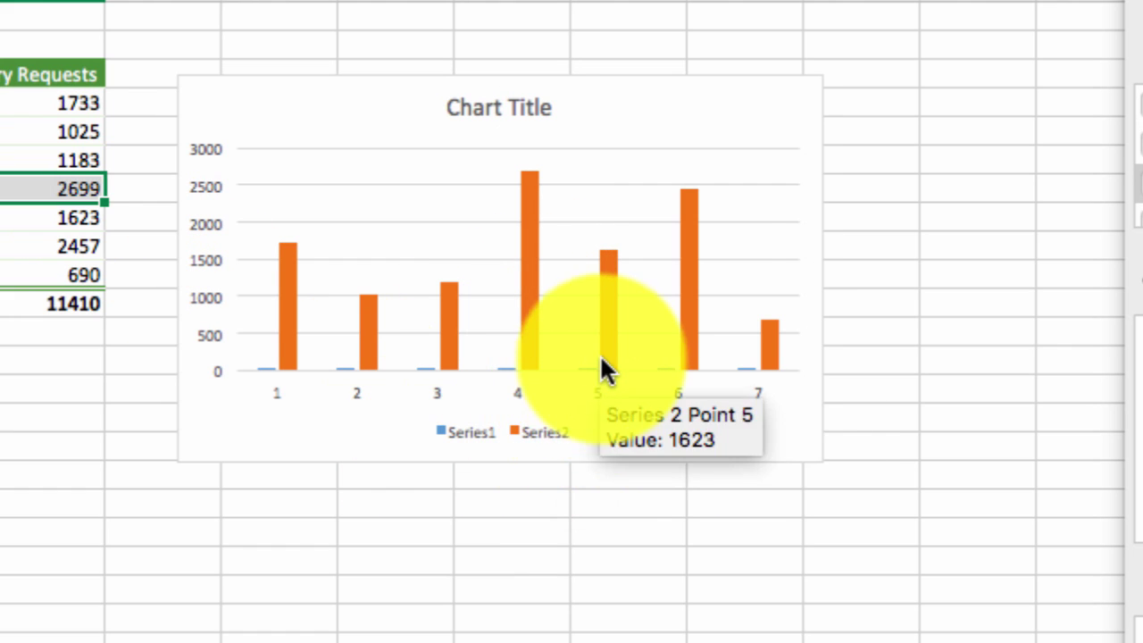
{"action": "left_click", "coordinate": [741, 99]}
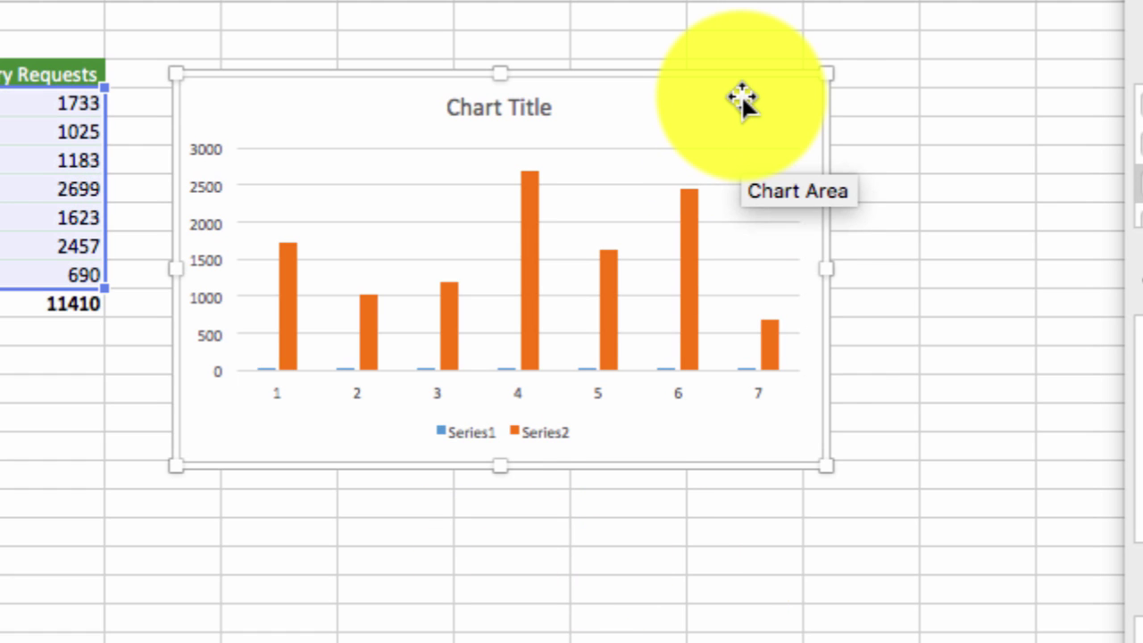
{"action": "key", "text": "Delete"}
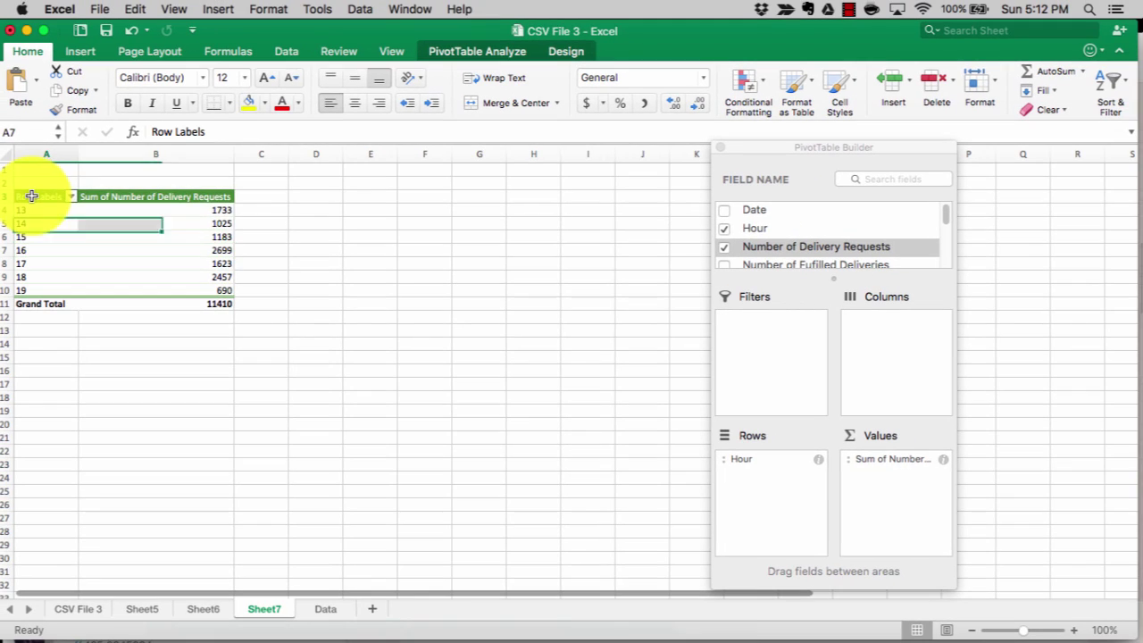
Step: Insert a line chart from the PivotTable cells A3:B10, headers included, and place it beside the PivotTable
{"action": "left_click_drag", "start_coordinate": [31, 195], "coordinate": [148, 284]}
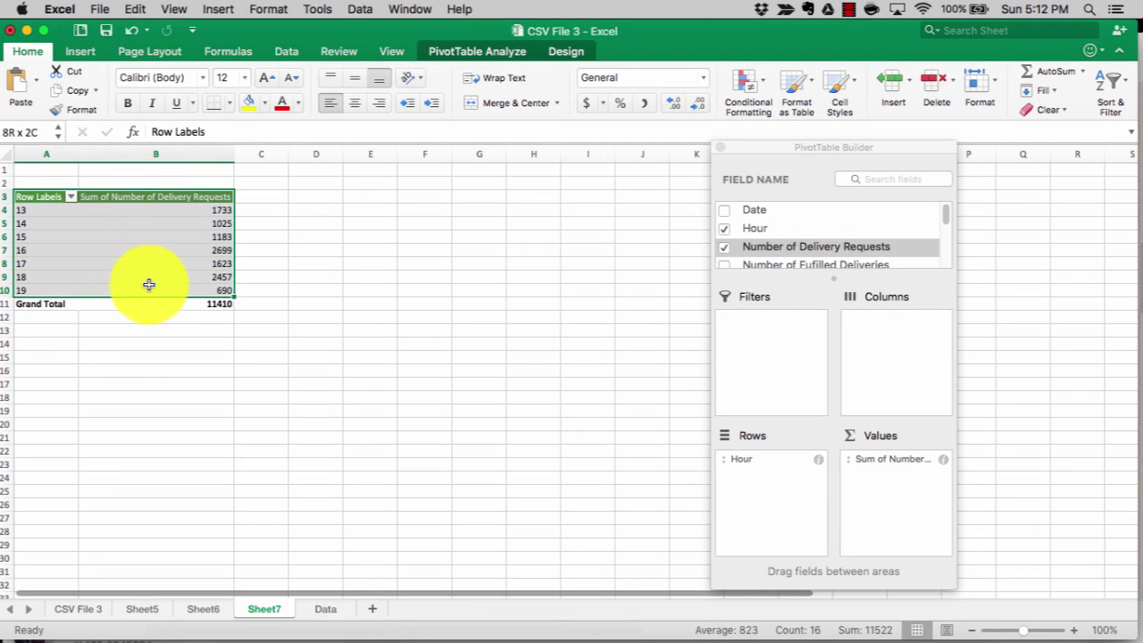
{"action": "left_click", "coordinate": [85, 54]}
{"action": "left_click", "coordinate": [634, 103]}
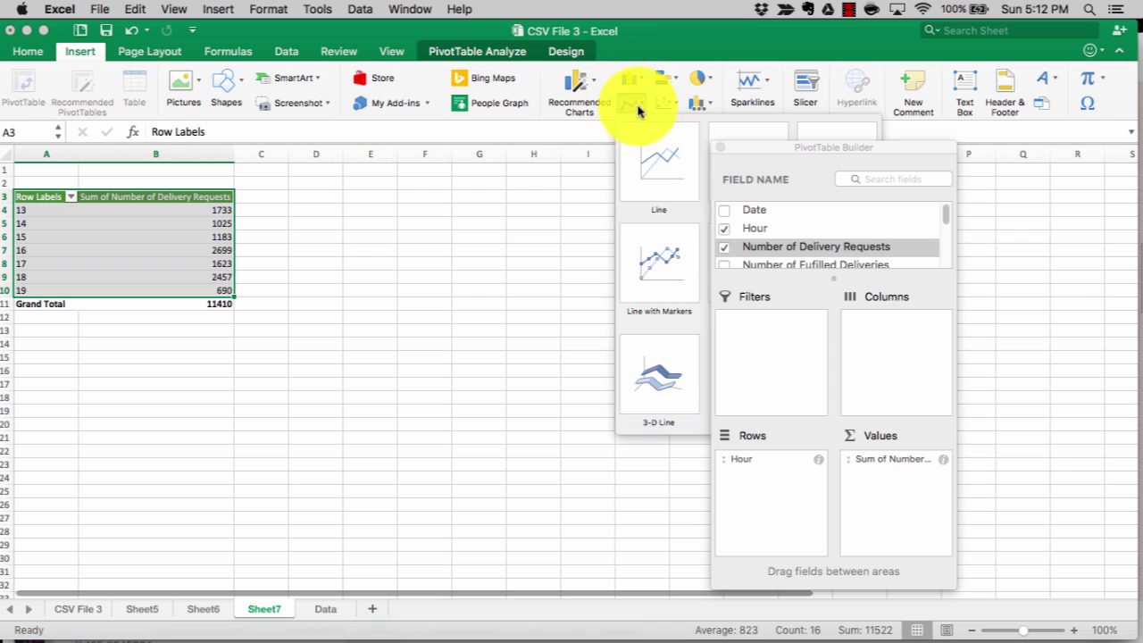
{"action": "left_click", "coordinate": [641, 156]}
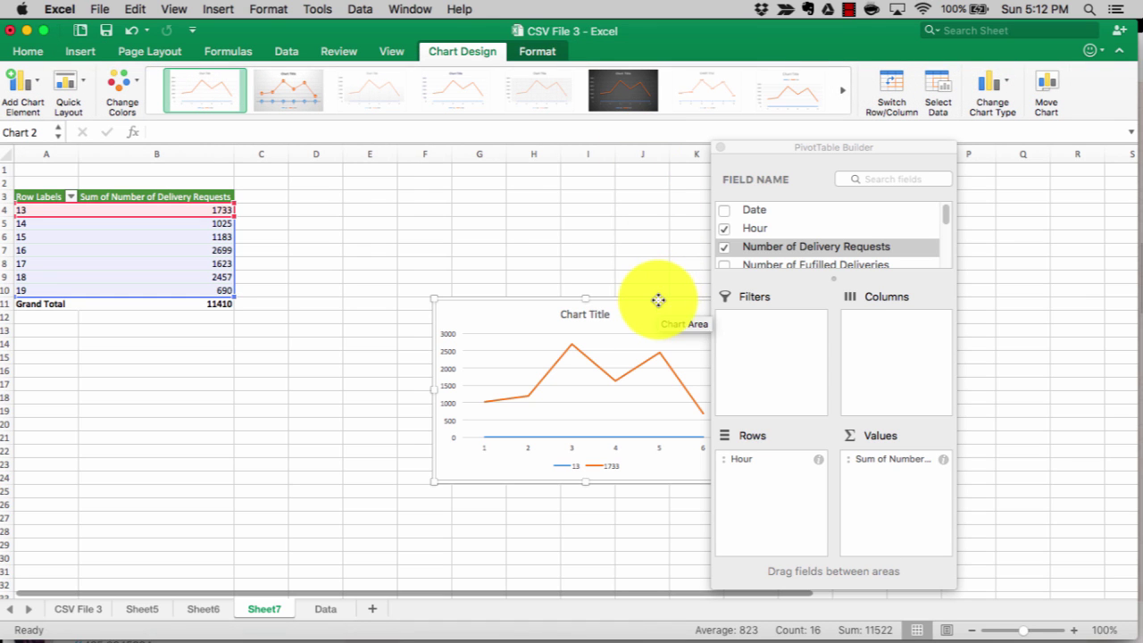
{"action": "left_click_drag", "start_coordinate": [658, 301], "coordinate": [546, 241]}
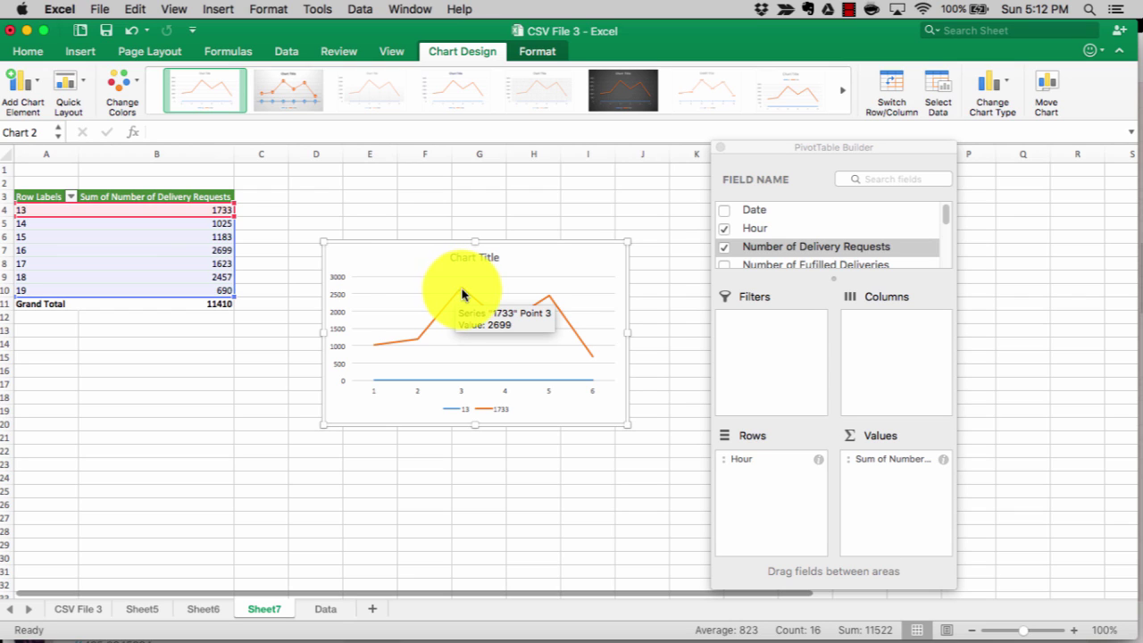
Step: Delete the line chart and select the empty cell F7
{"action": "left_click_drag", "start_coordinate": [229, 231], "coordinate": [391, 239]}
{"action": "key", "text": "Delete"}
{"action": "left_click", "coordinate": [403, 250]}
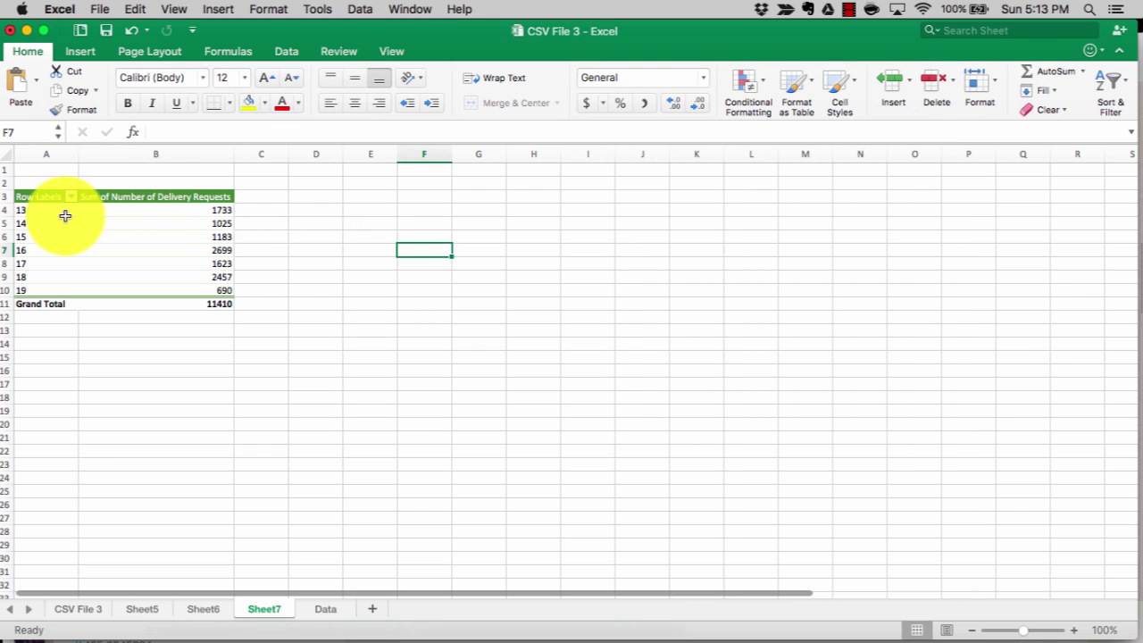
Step: Insert a line chart from the PivotTable cells A4:B10, without the headers, and place it beside the PivotTable
{"action": "left_click_drag", "start_coordinate": [37, 212], "coordinate": [190, 284]}
{"action": "left_click", "coordinate": [80, 51]}
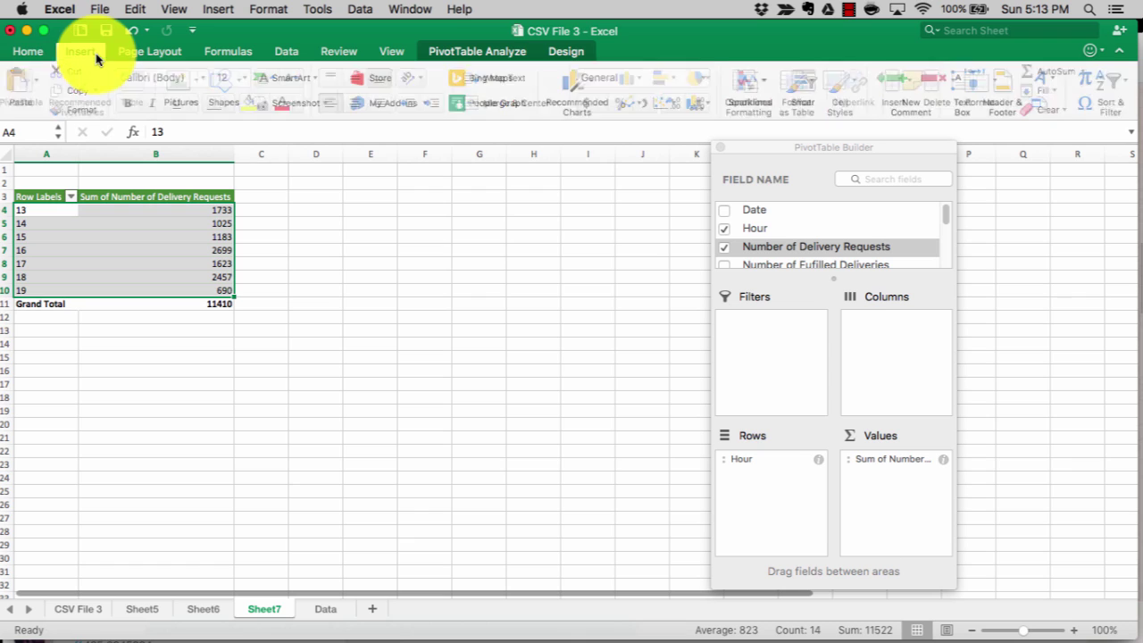
{"action": "left_click", "coordinate": [631, 103]}
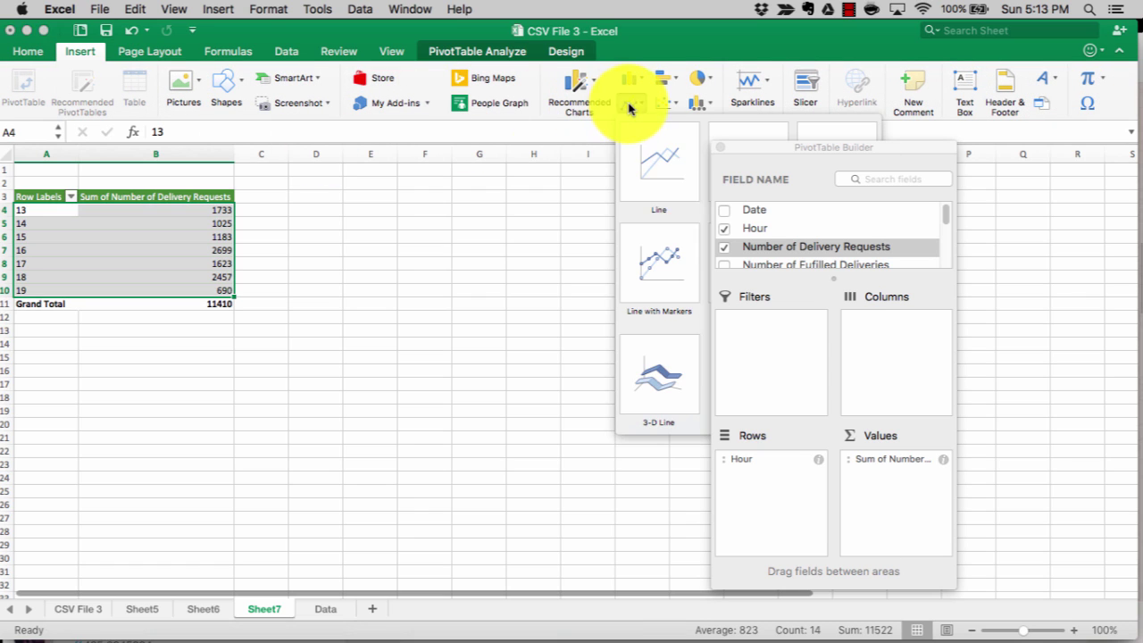
{"action": "left_click", "coordinate": [661, 174]}
{"action": "left_click_drag", "start_coordinate": [619, 301], "coordinate": [466, 229]}
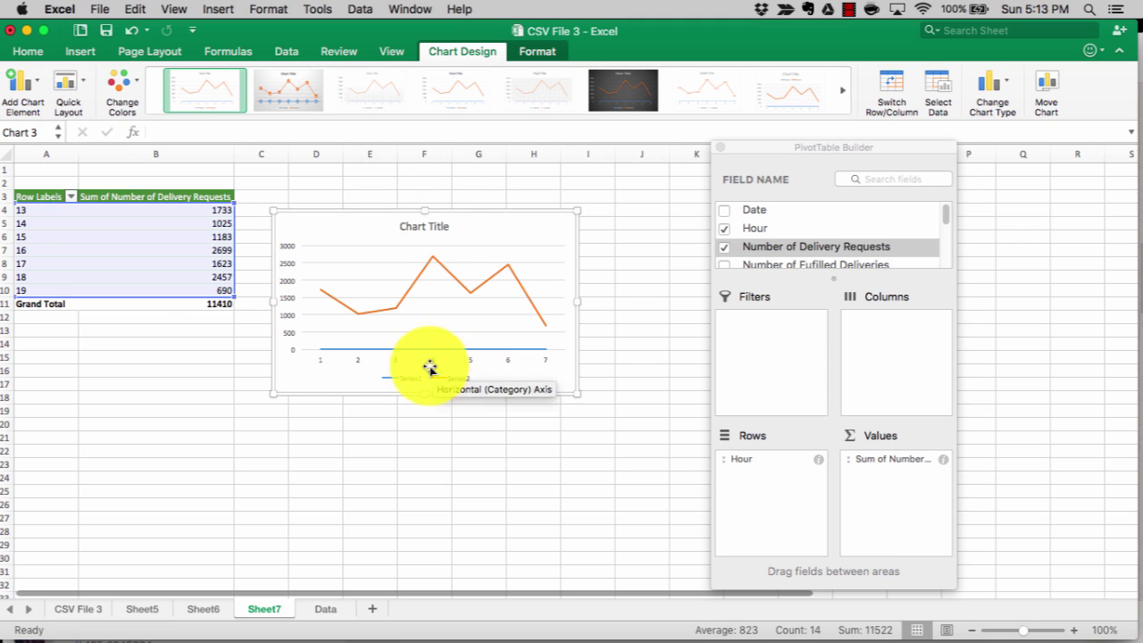
Step: Compare the PivotTable row for hour 16 with the fourth point on the line chart
{"action": "left_click_drag", "start_coordinate": [25, 249], "coordinate": [194, 247]}
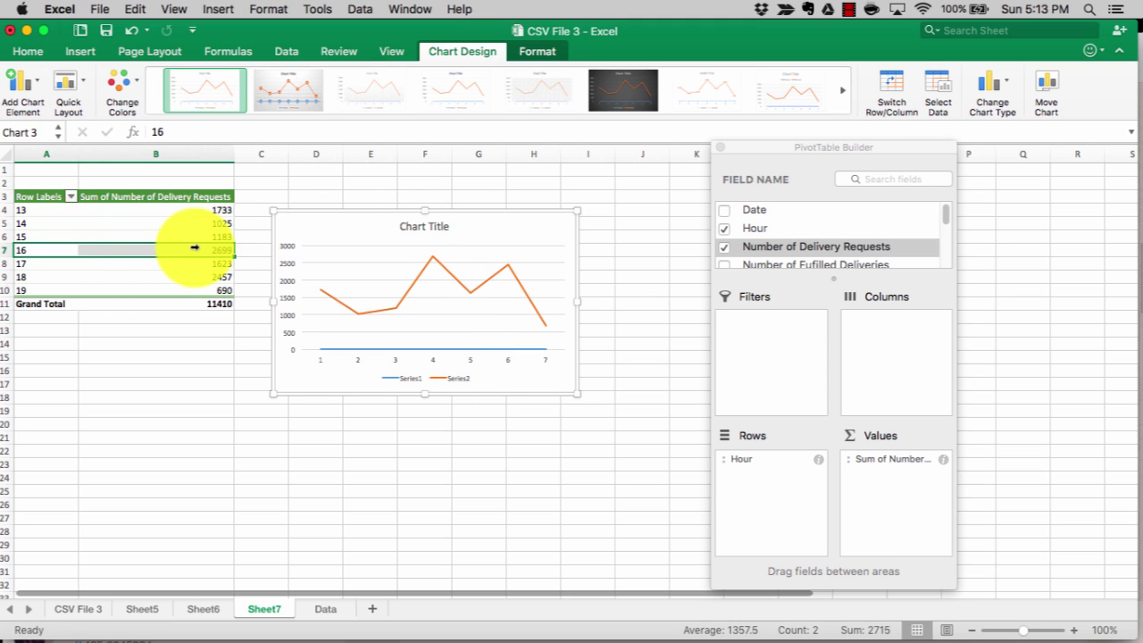
{"action": "left_click", "coordinate": [158, 249]}
{"action": "left_click_drag", "start_coordinate": [77, 248], "coordinate": [189, 247]}
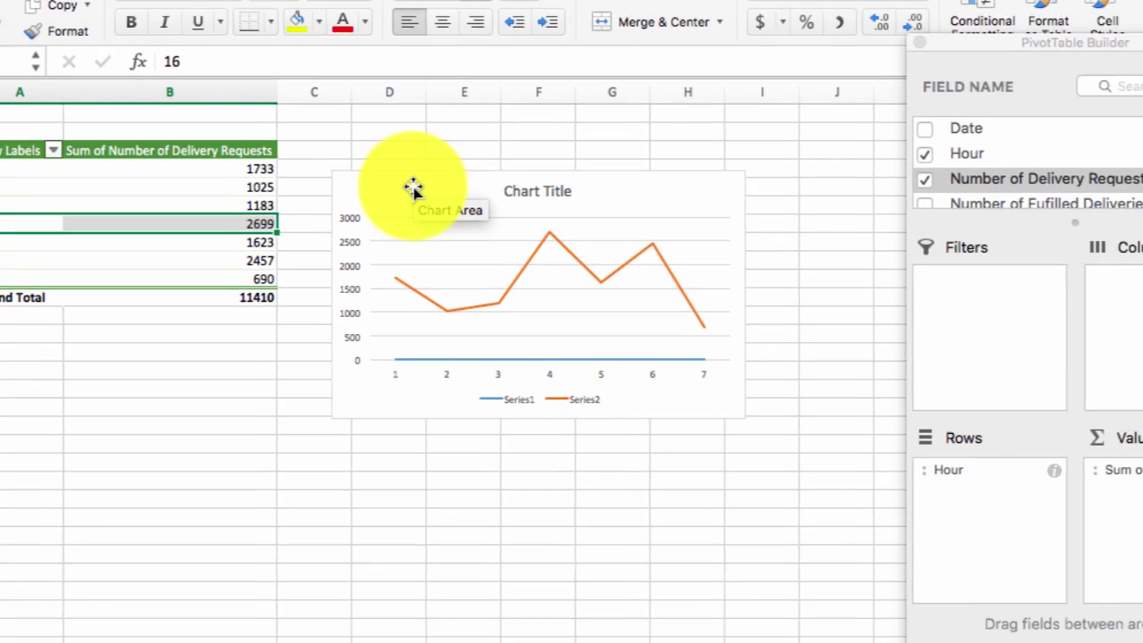
Step: Open the Format Chart Area options for the line chart and move the chart up to about row 2, beside the PivotTable
{"action": "left_click", "coordinate": [435, 188]}
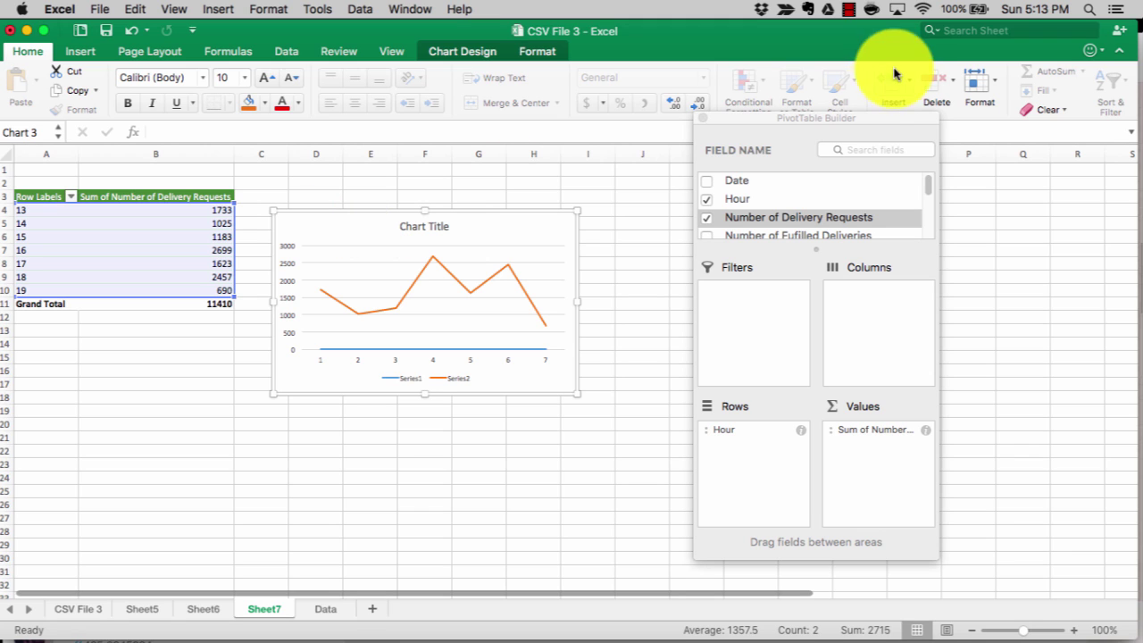
{"action": "left_click_drag", "start_coordinate": [830, 120], "coordinate": [790, 79]}
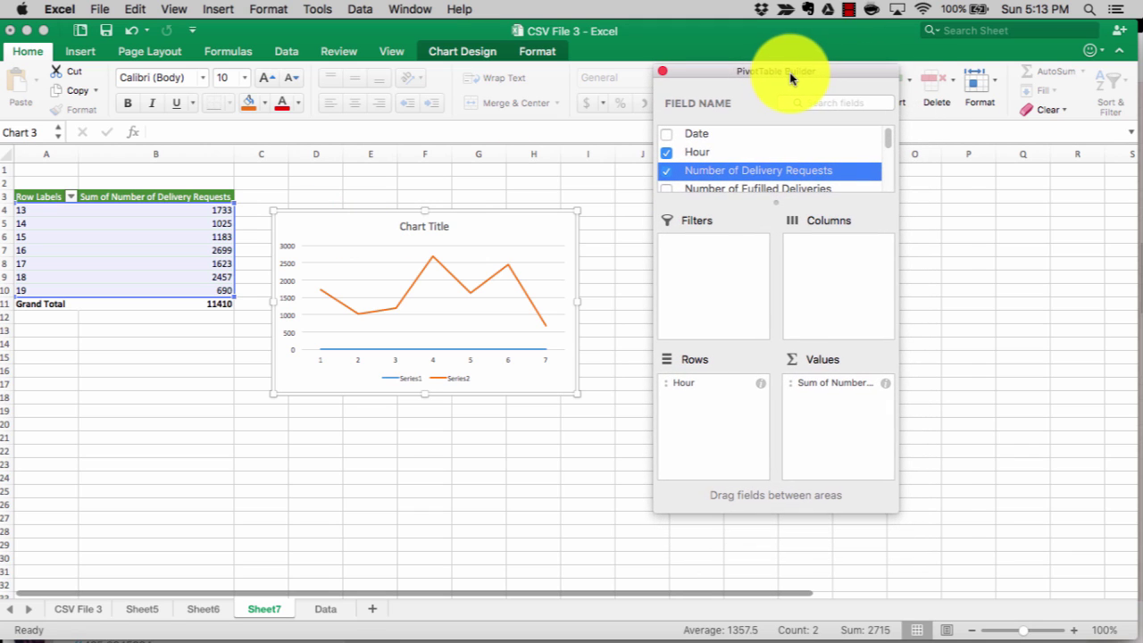
{"action": "left_click", "coordinate": [582, 397]}
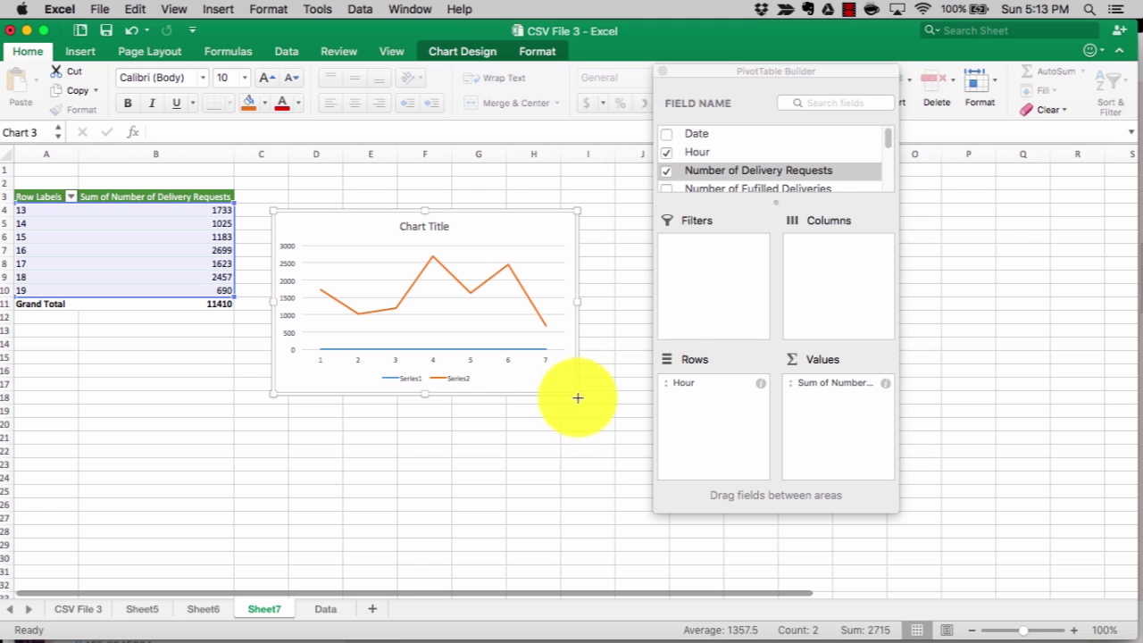
{"action": "double_click", "coordinate": [576, 304]}
{"action": "left_click_drag", "start_coordinate": [544, 211], "coordinate": [536, 176]}
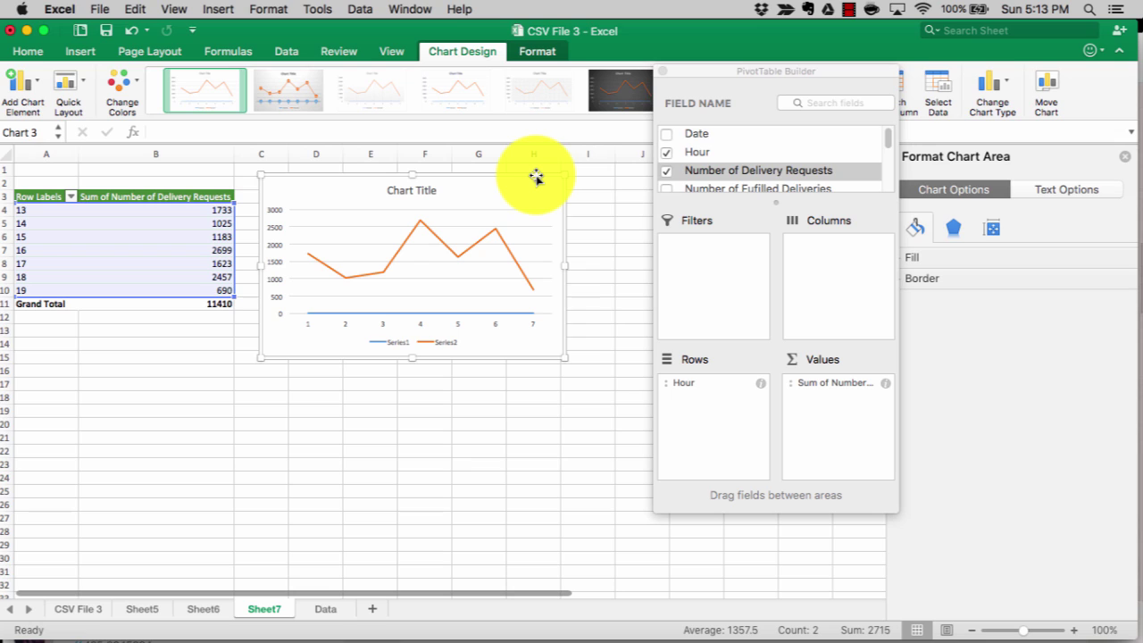